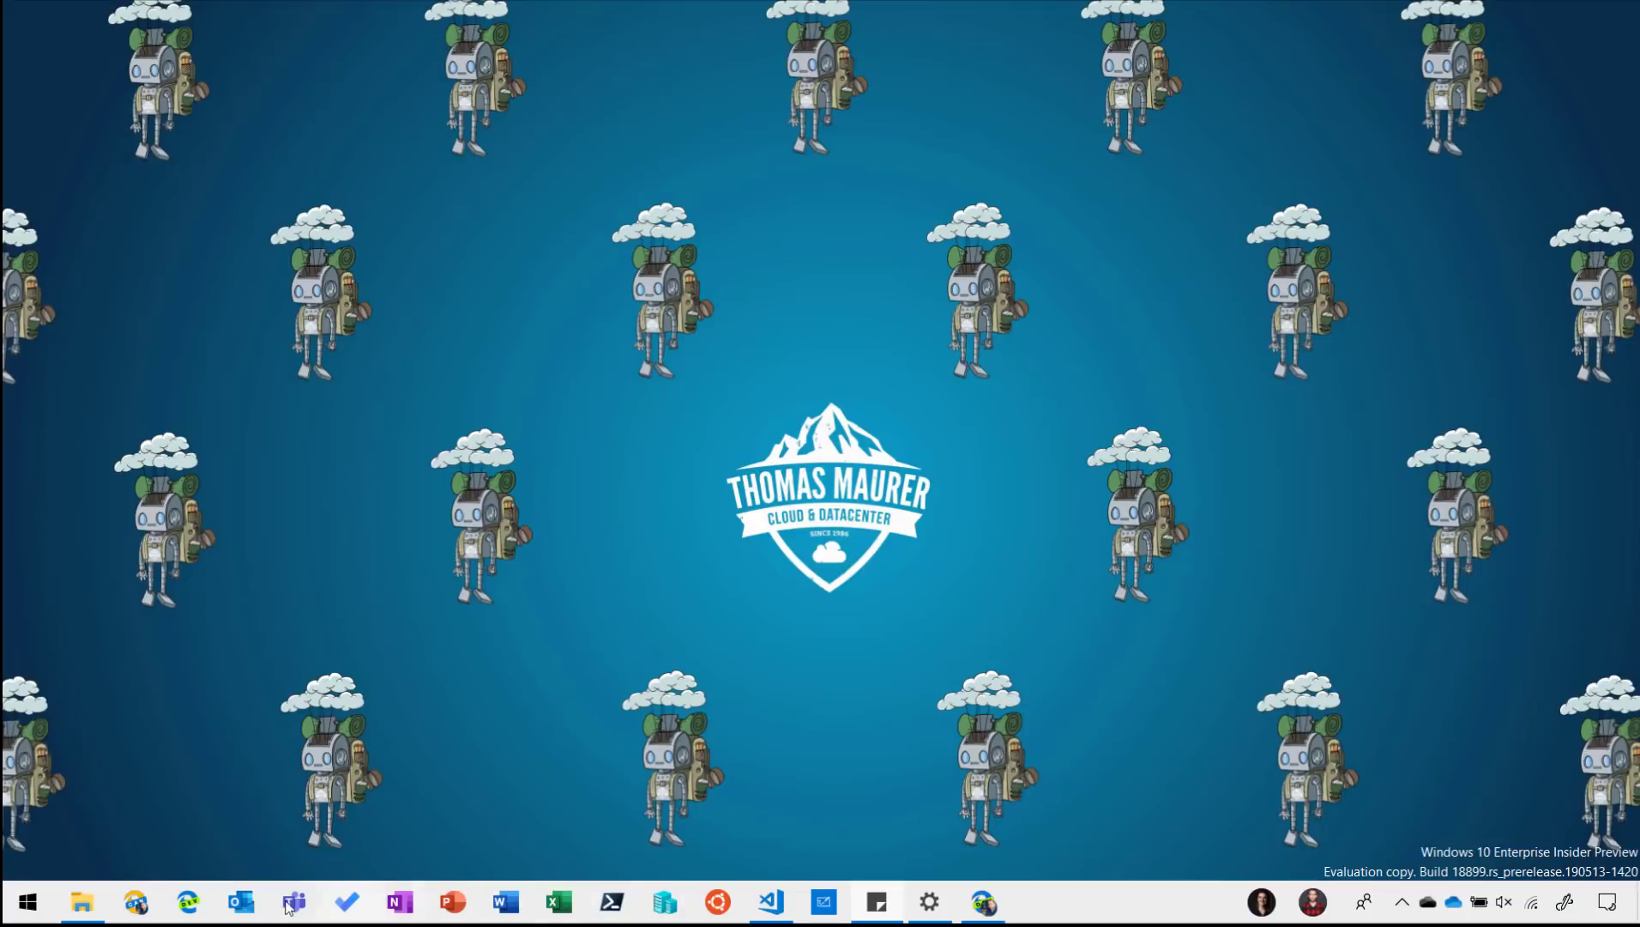
# - Open the host Downloads folder in File Explorer, showing the 'old' folder and two PDFs
pyautogui.click(81, 901)
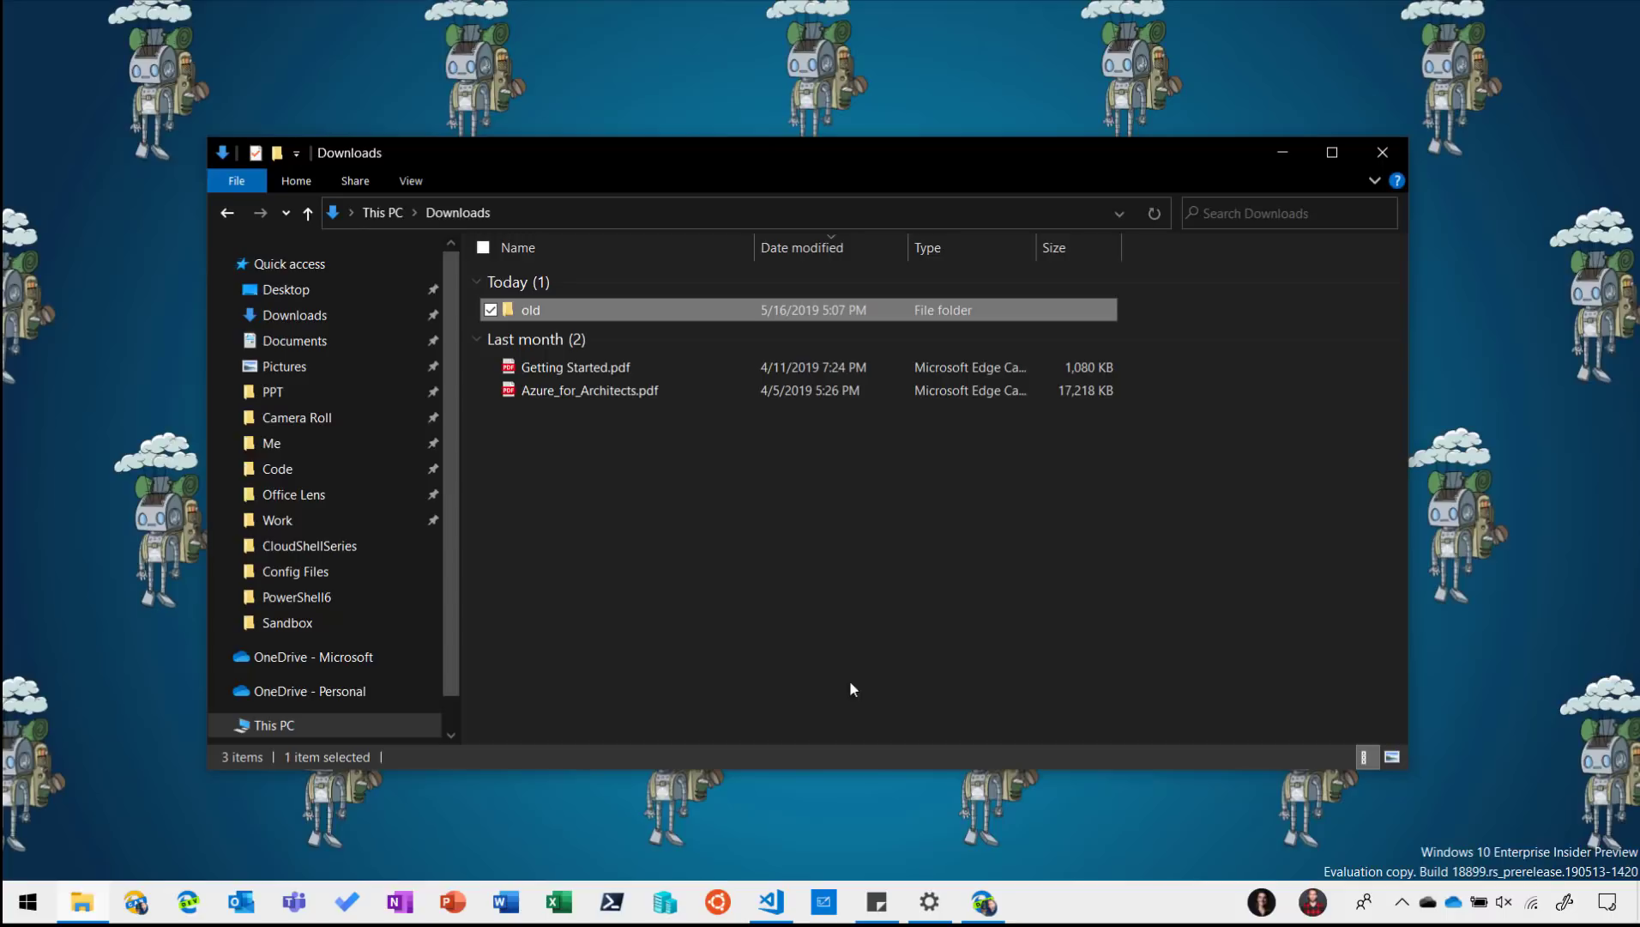
pyautogui.click(665, 901)
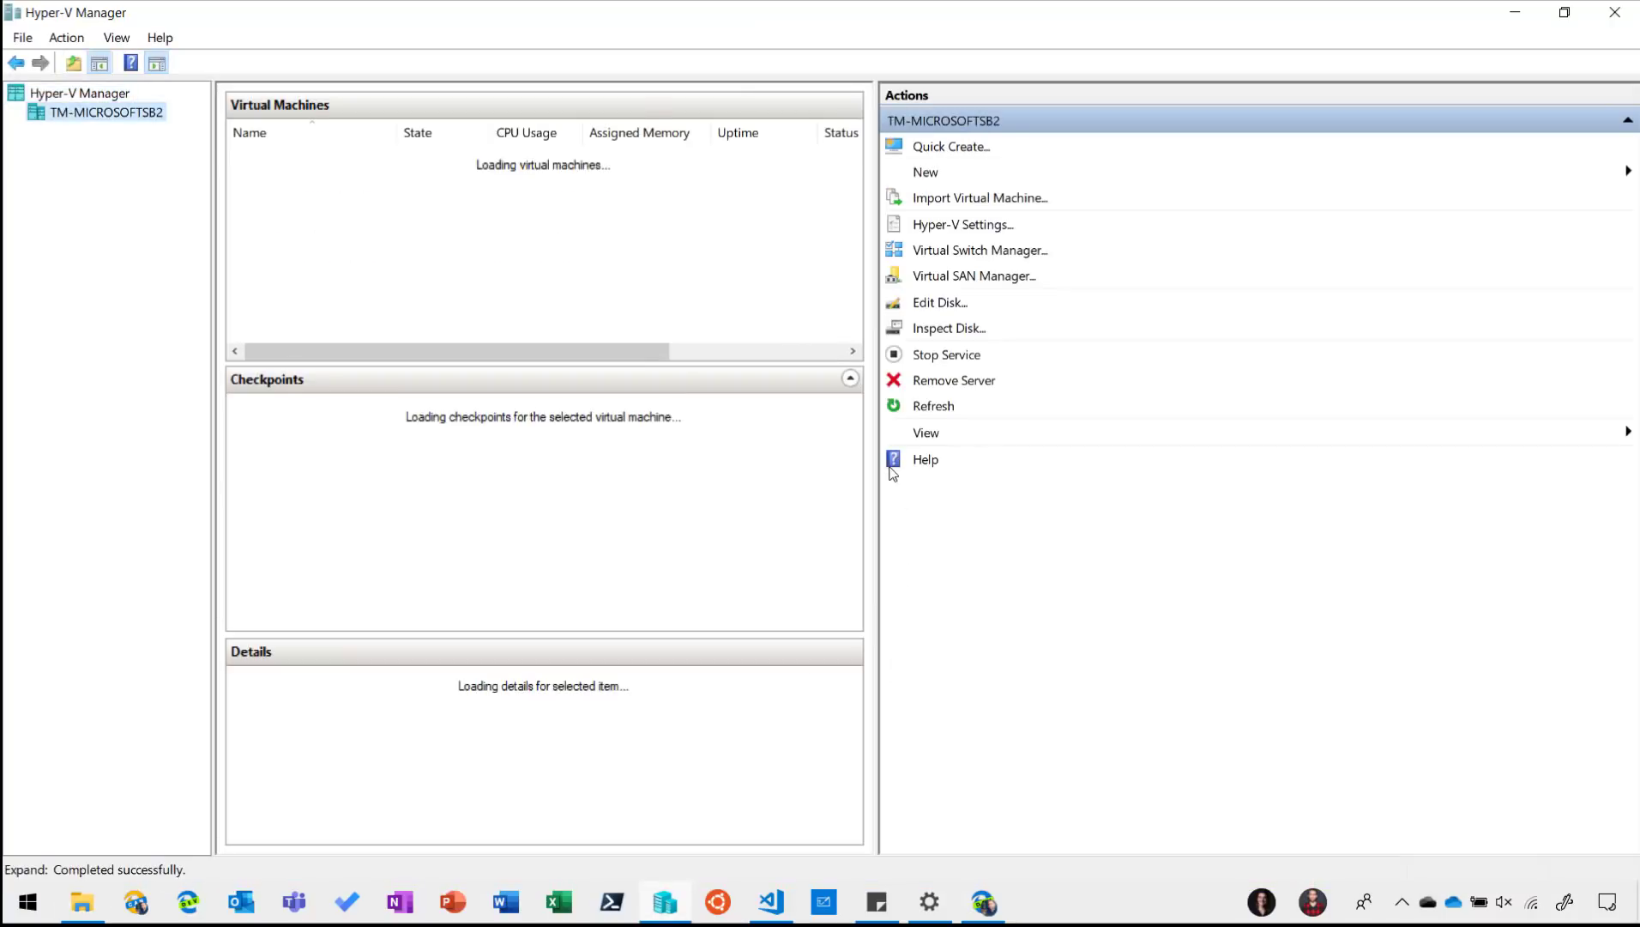
pyautogui.click(956, 149)
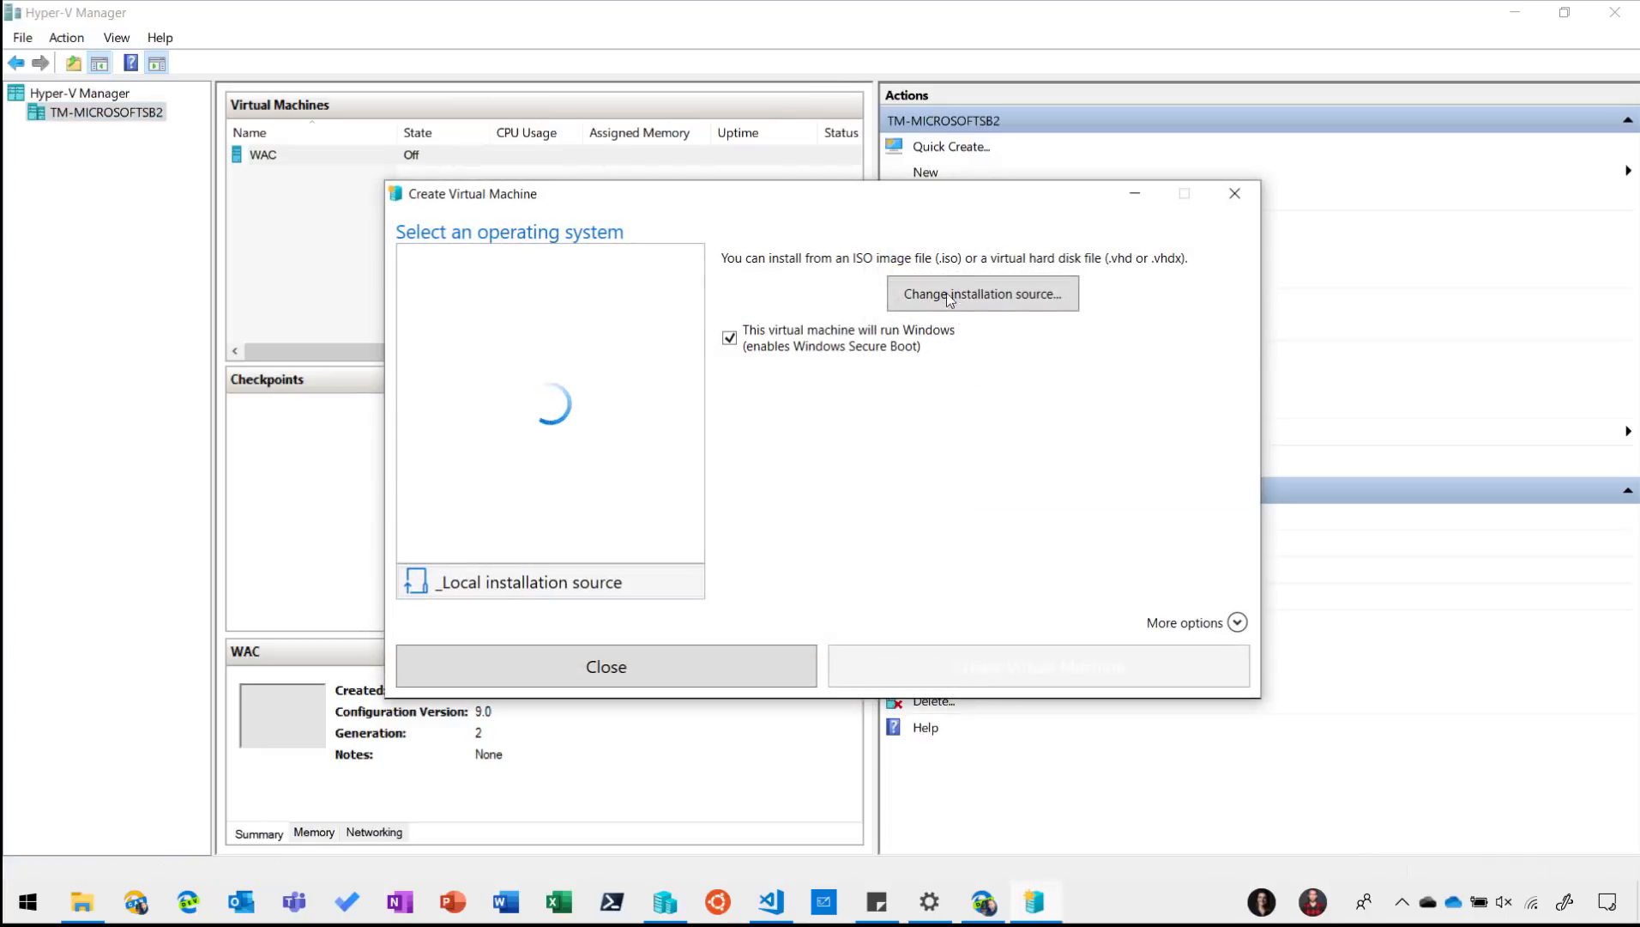
pyautogui.click(604, 355)
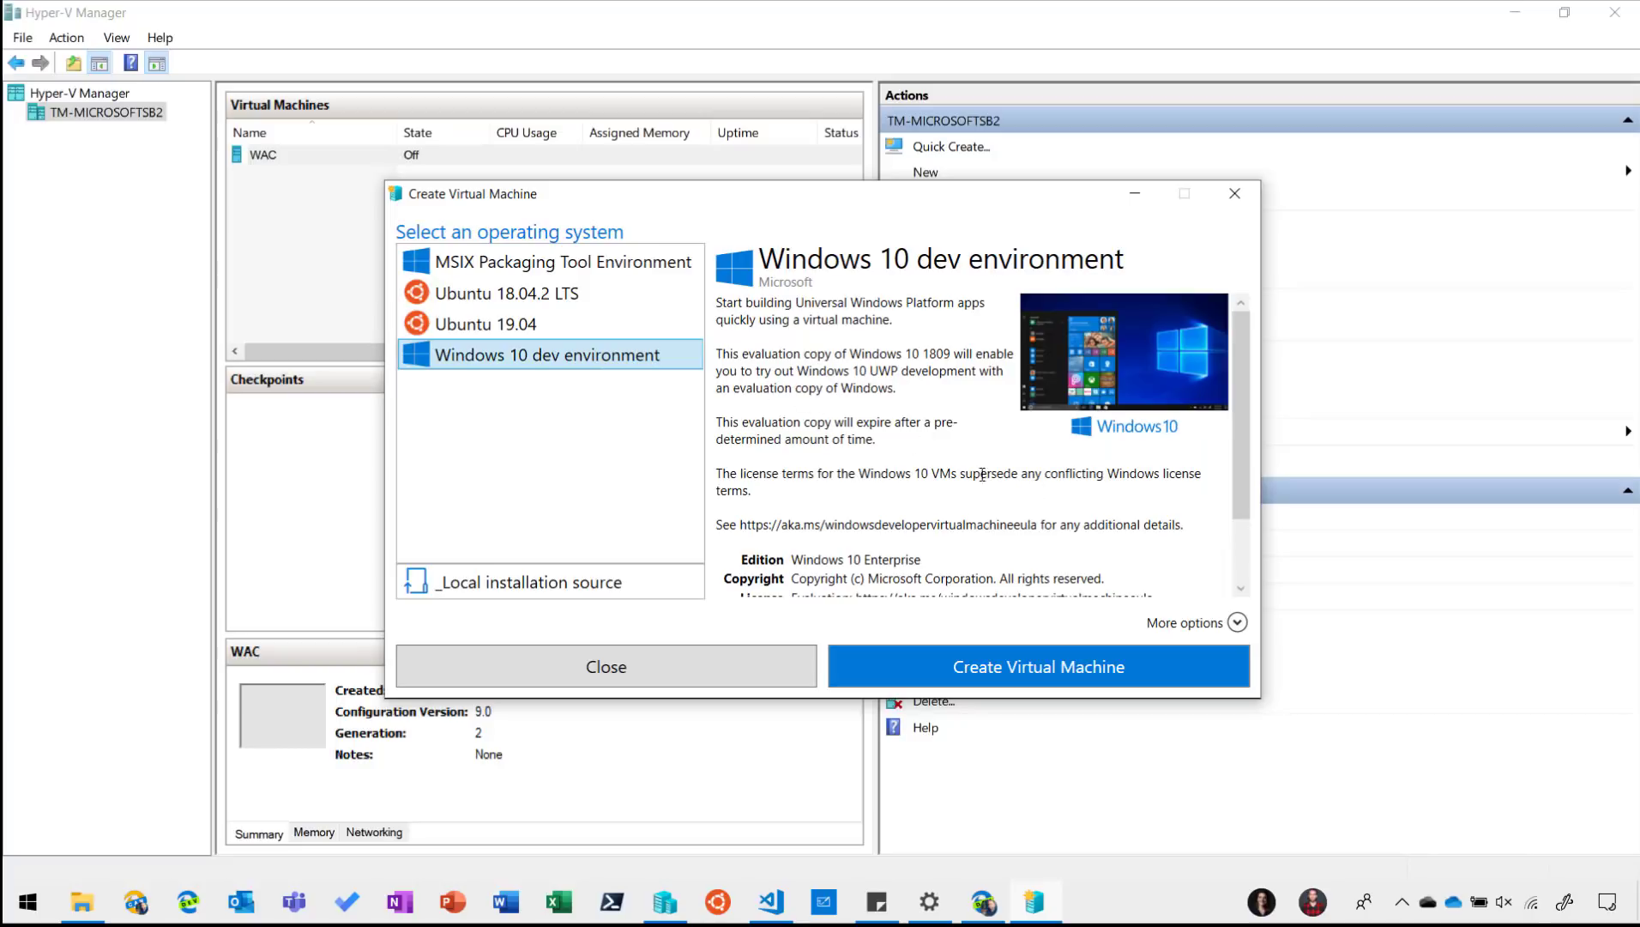
pyautogui.moveTo(1247, 474); pyautogui.dragTo(1230, 549)
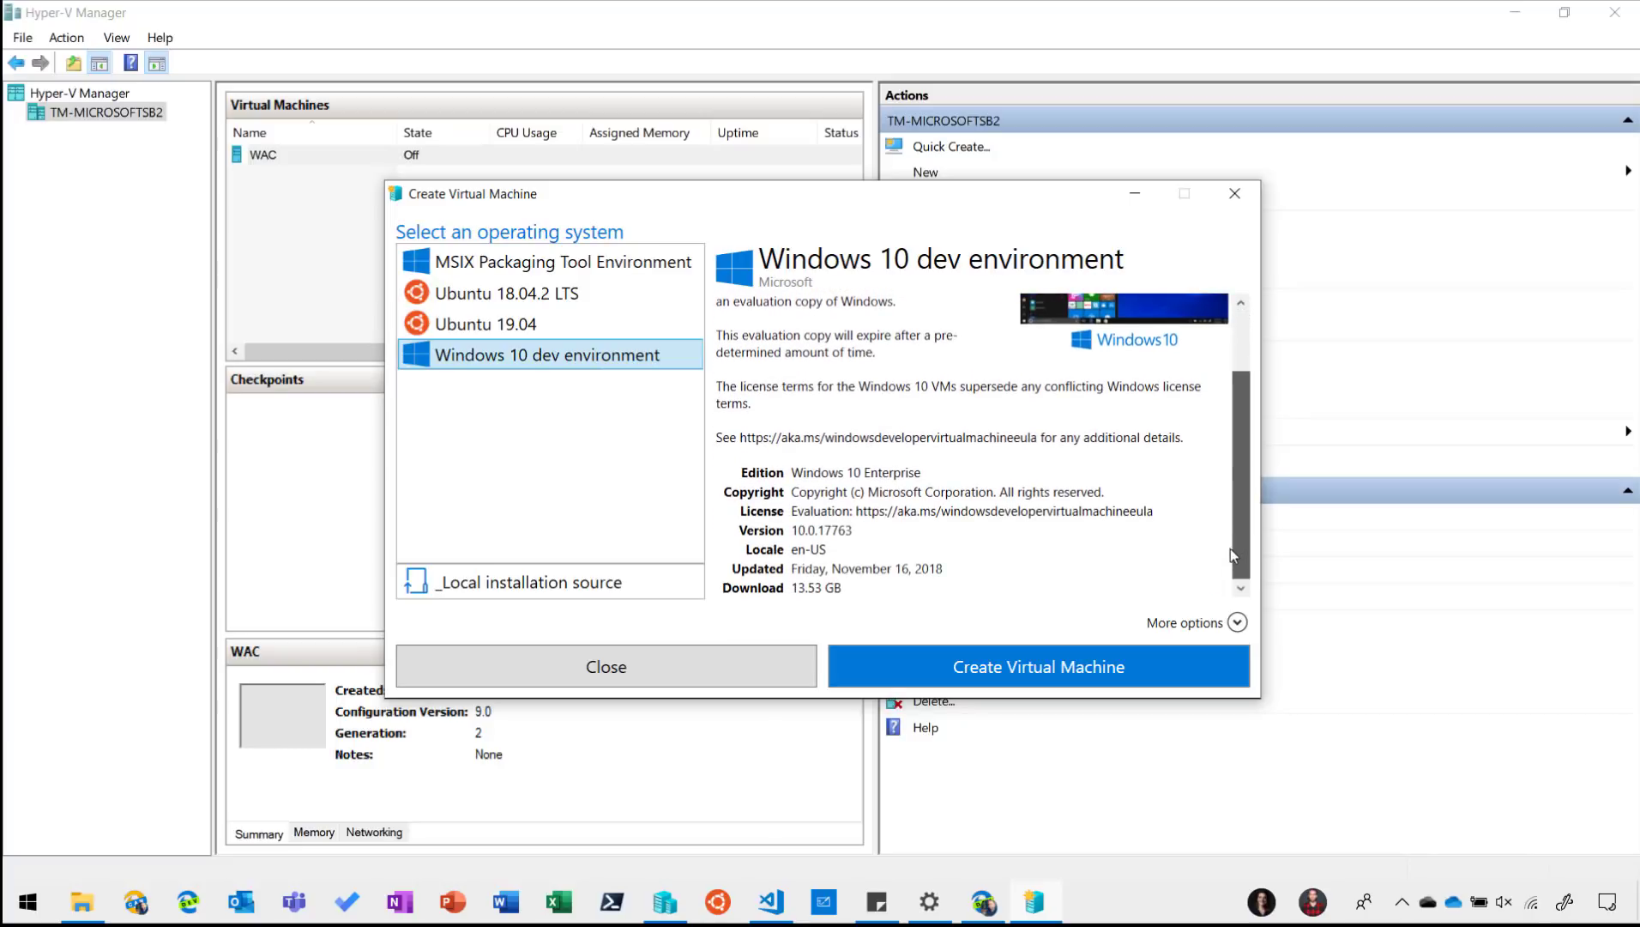
pyautogui.click(792, 589)
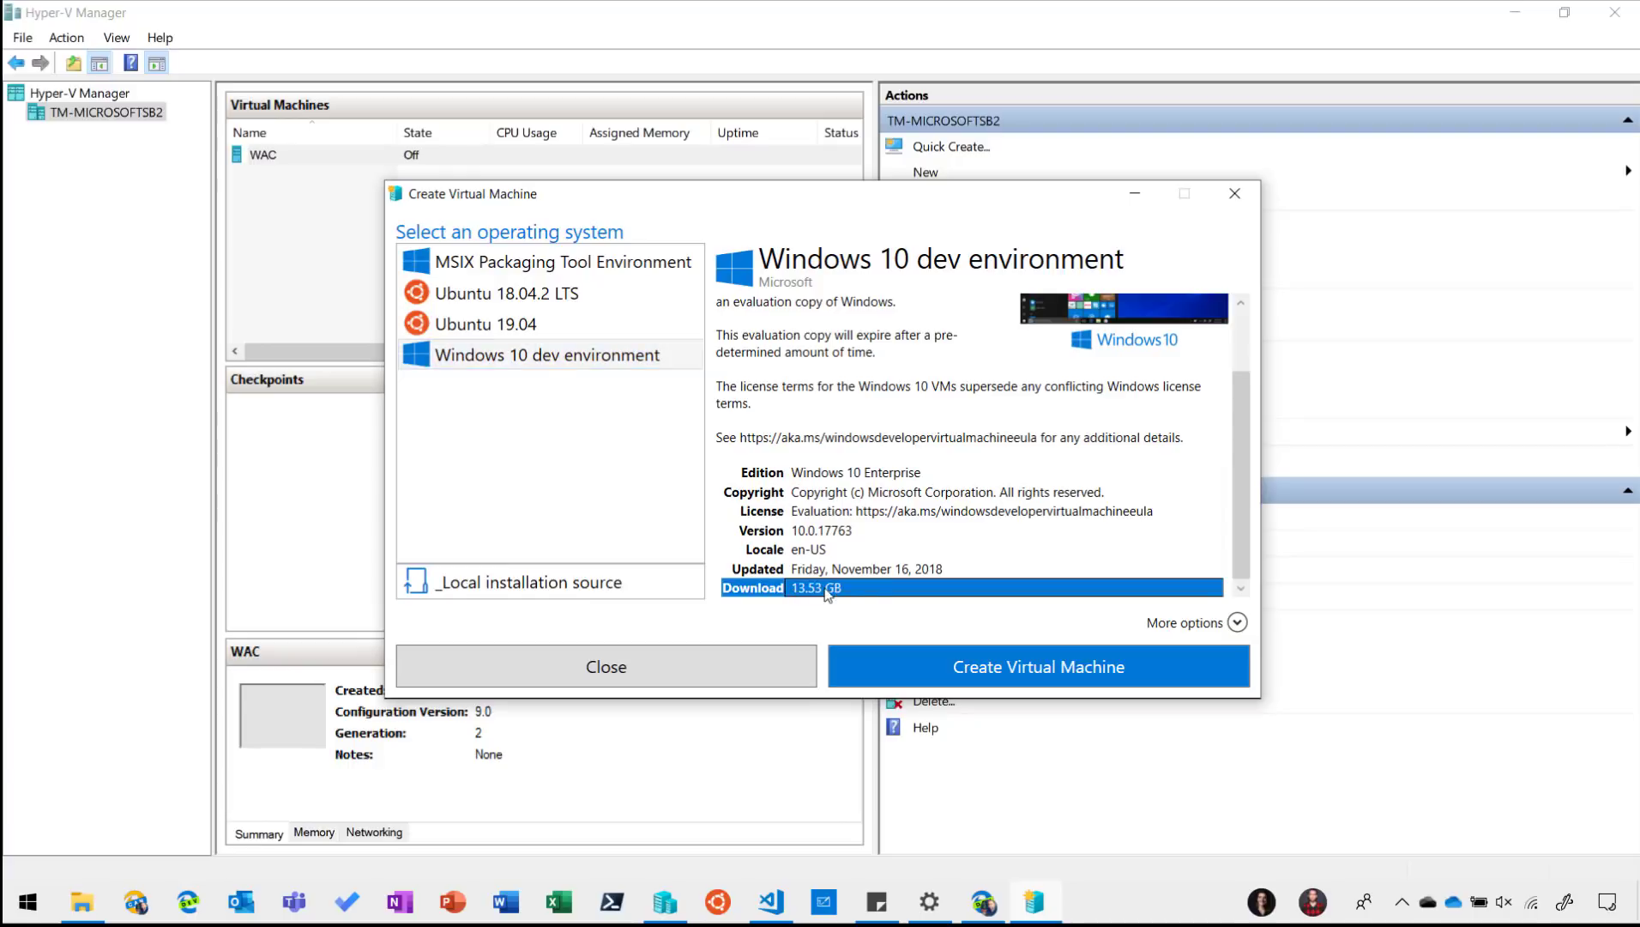
pyautogui.click(1233, 194)
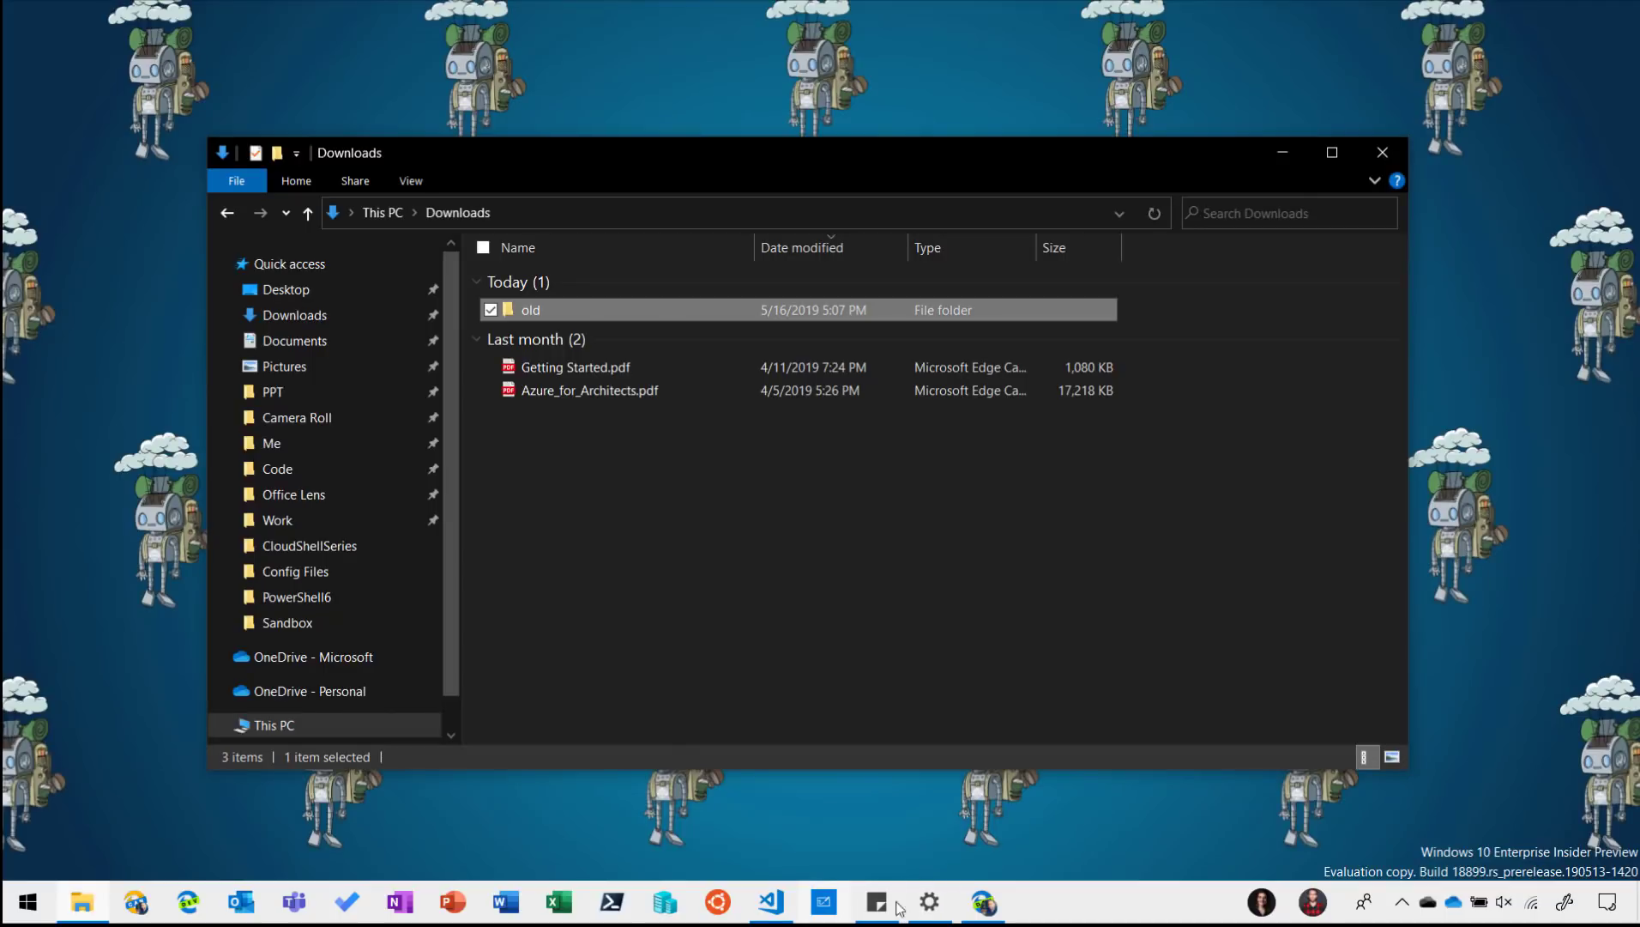
# - Bring up the Windows Sandbox article in Edge and highlight the roughly 100MB image size
pyautogui.click(982, 902)
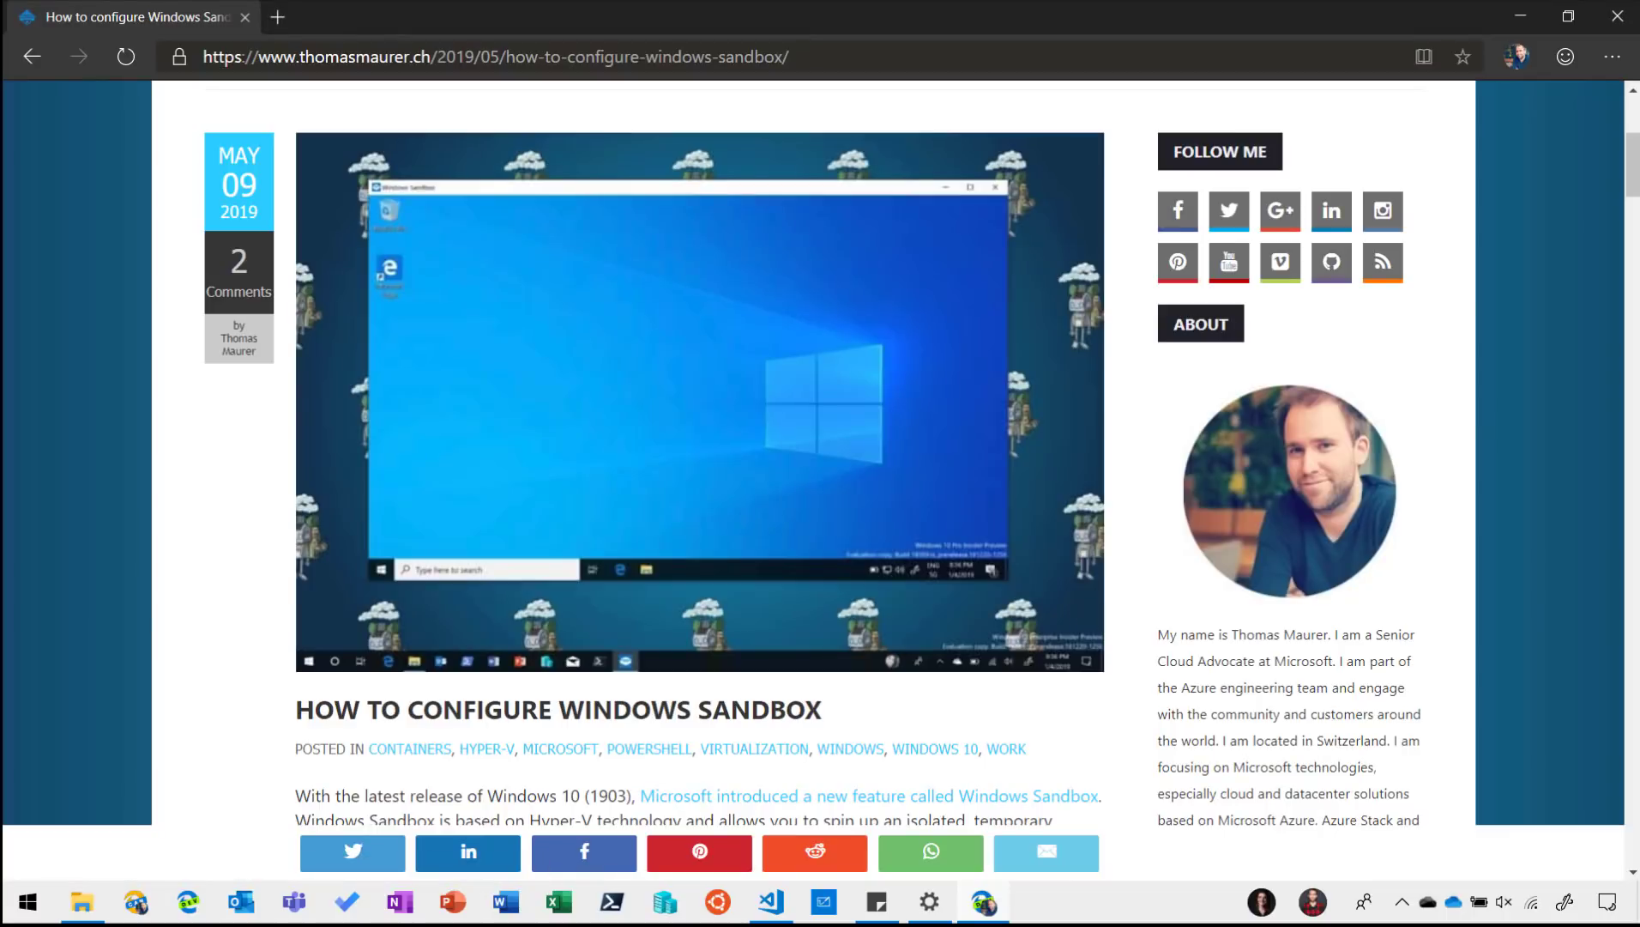
pyautogui.moveTo(1632, 172); pyautogui.dragTo(1632, 177)
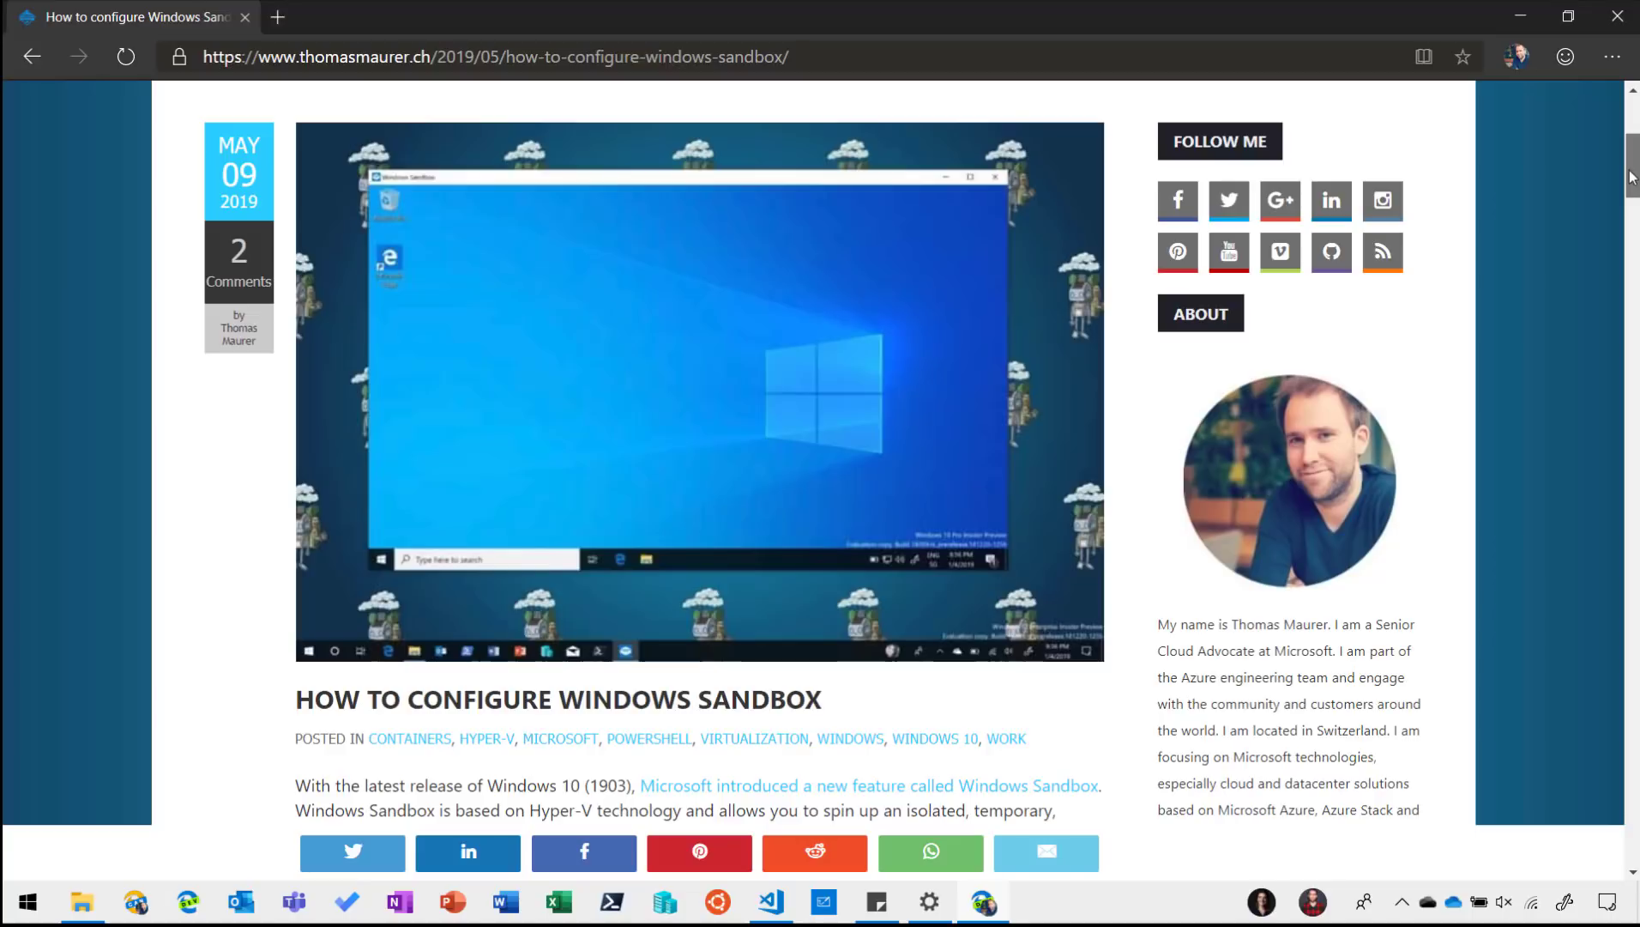
pyautogui.moveTo(1633, 176); pyautogui.dragTo(1631, 221)
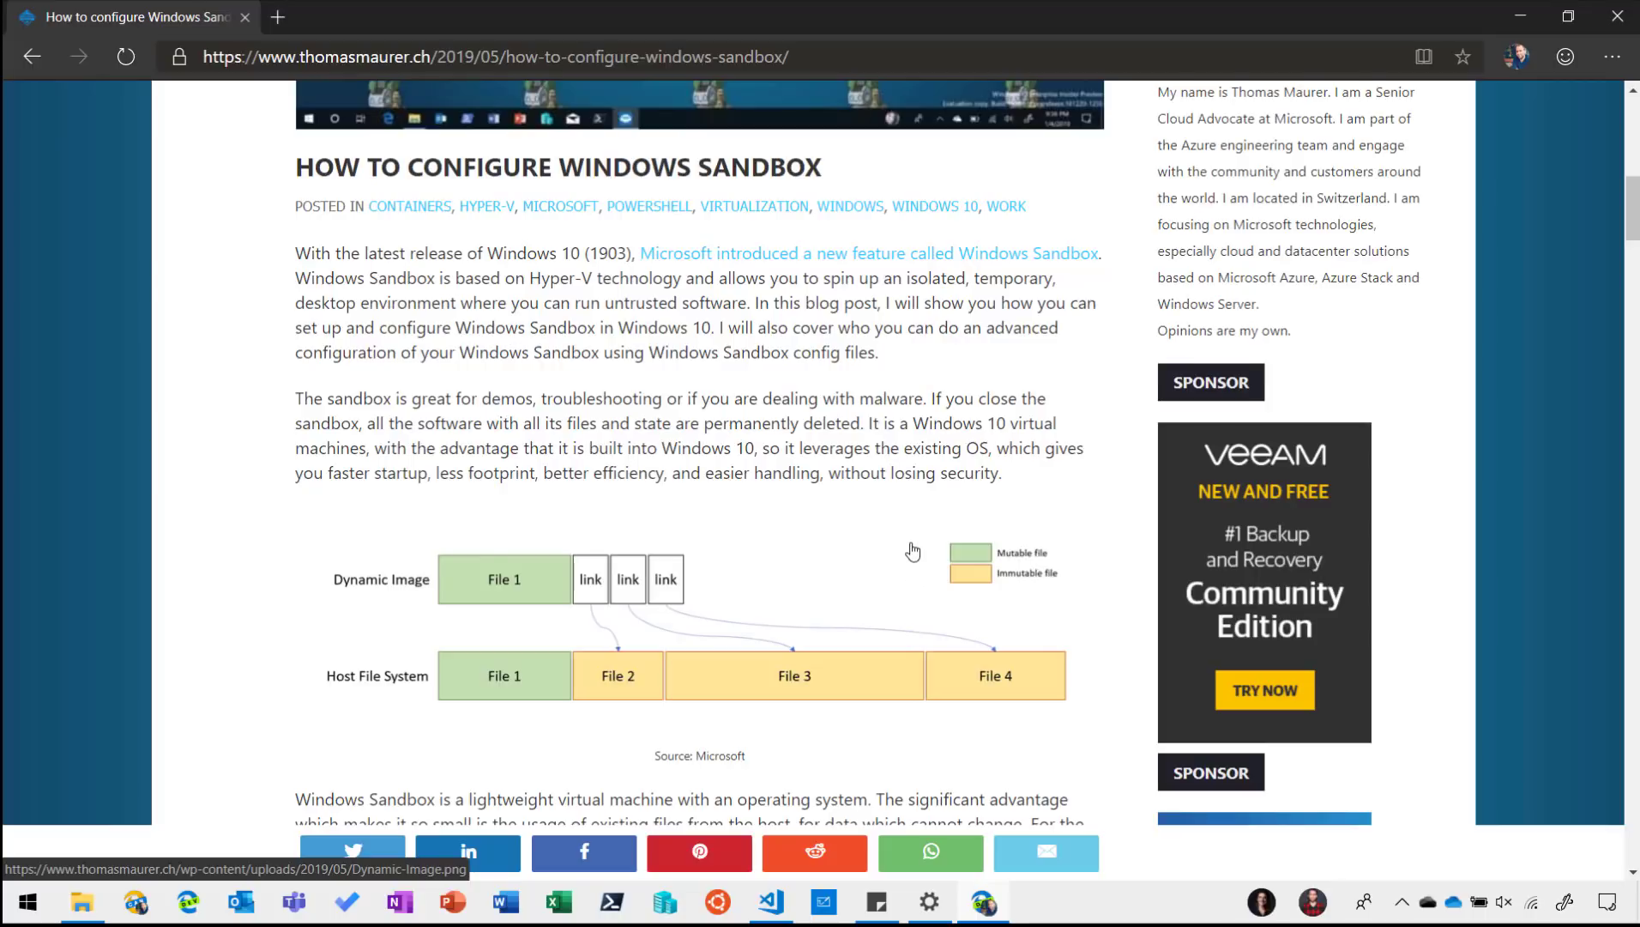
pyautogui.scroll(-4, 912, 552)
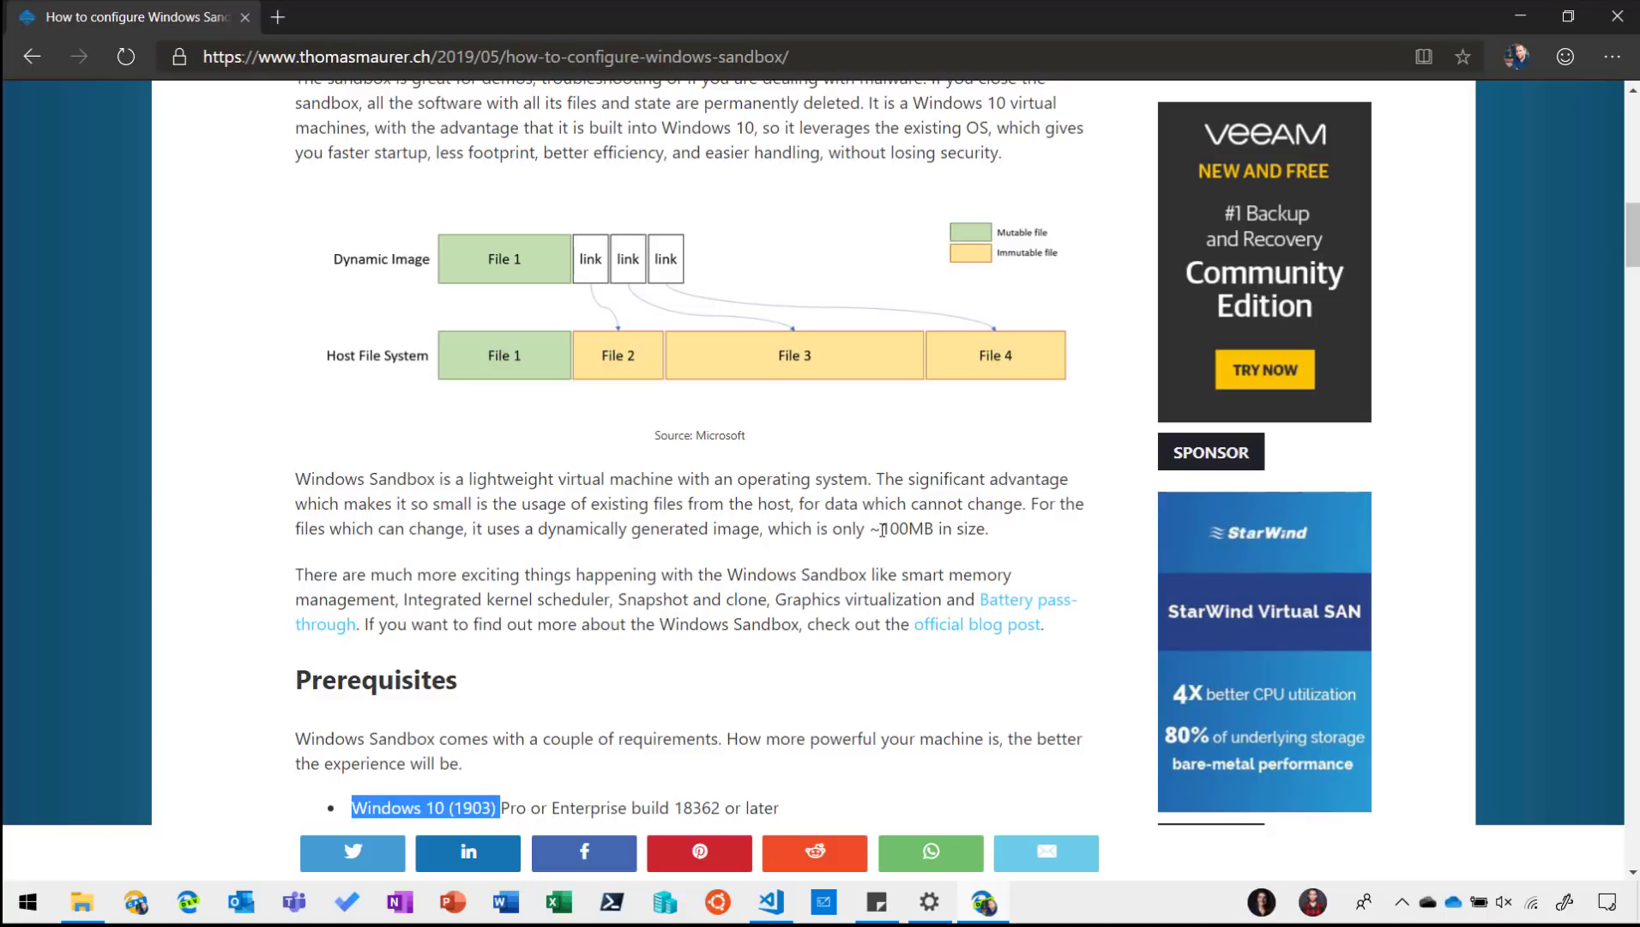
pyautogui.moveTo(964, 529); pyautogui.dragTo(873, 529)
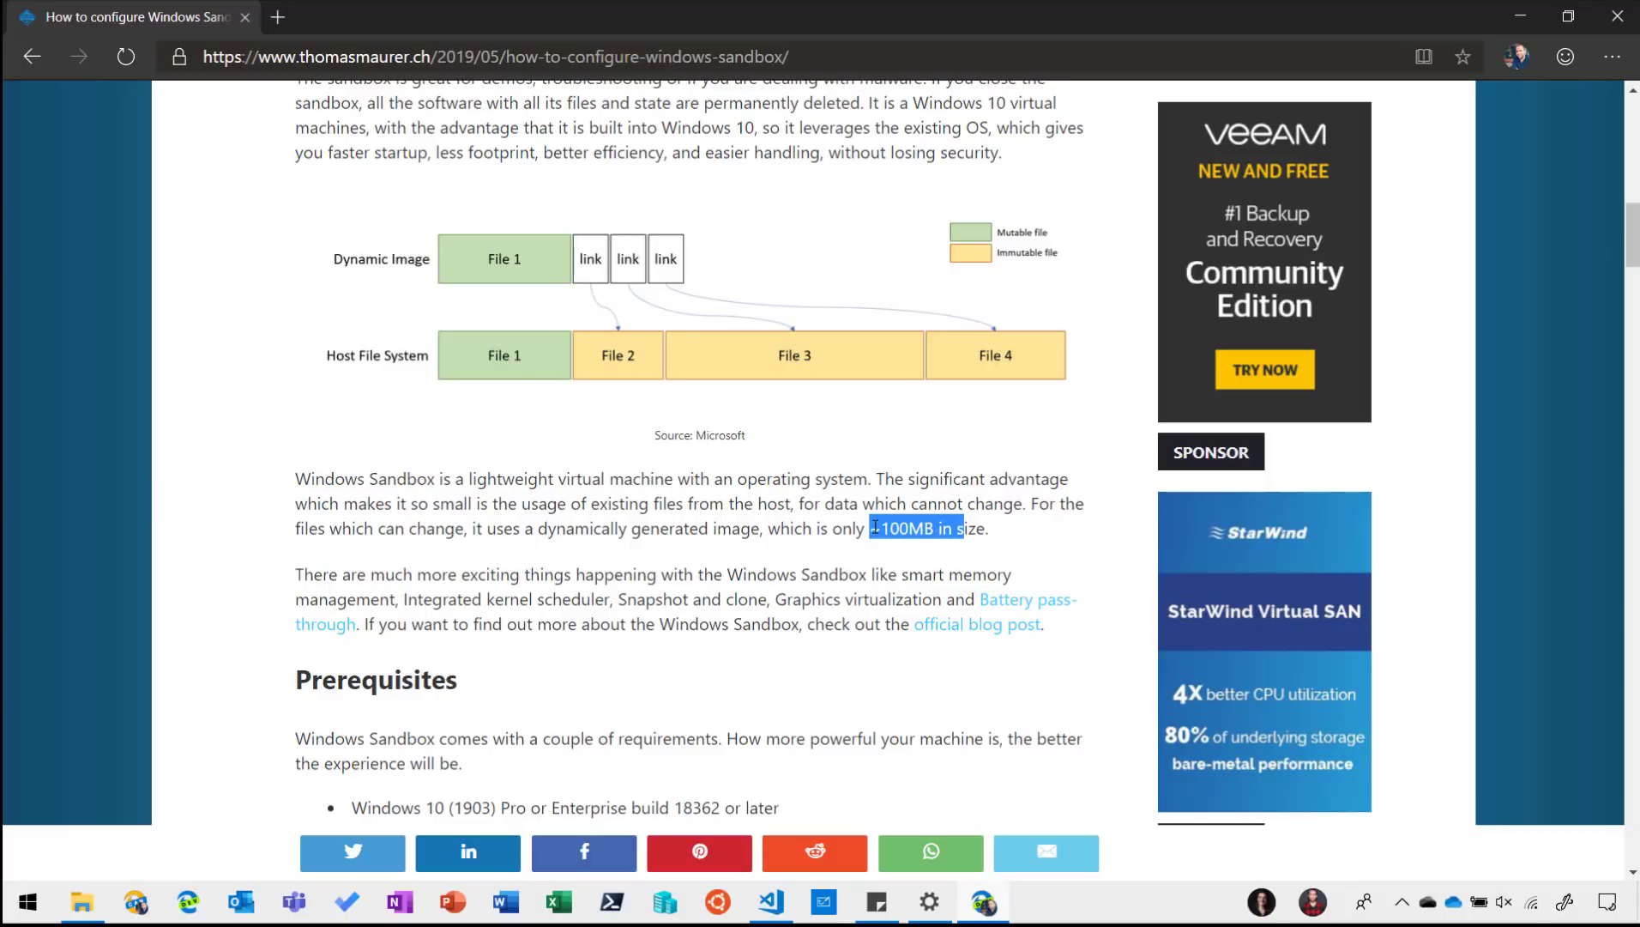
# - Scroll to Prerequisites and highlight the Windows 10 (1903) Pro or Enterprise requirement
pyautogui.scroll(-1, 875, 528)
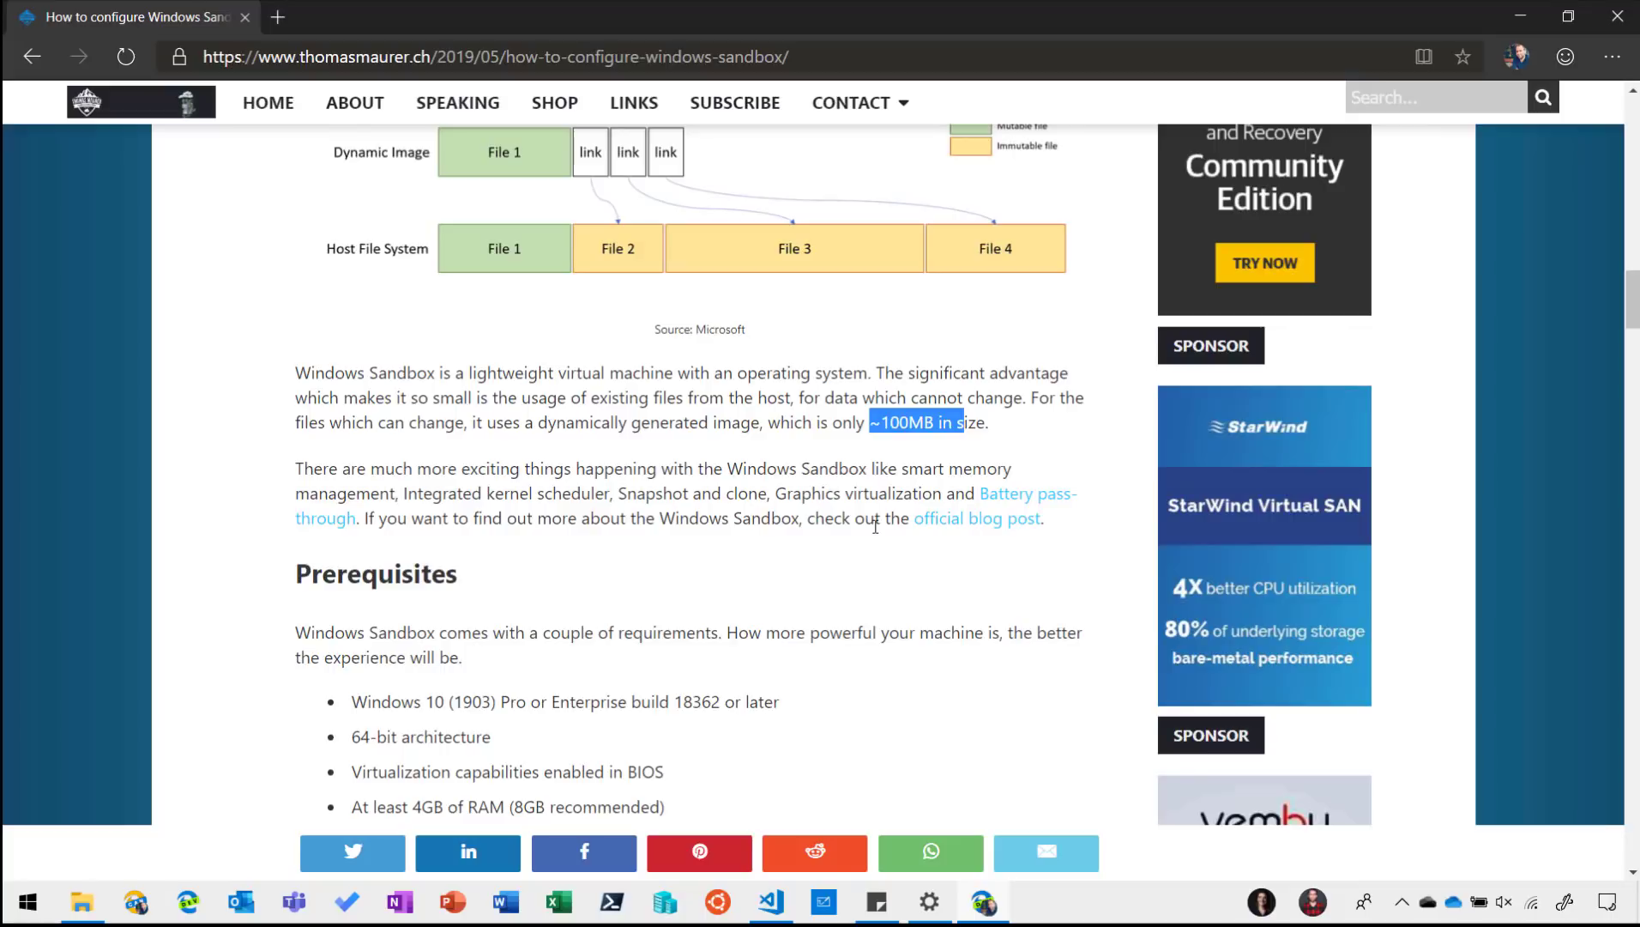
pyautogui.scroll(-2, 875, 526)
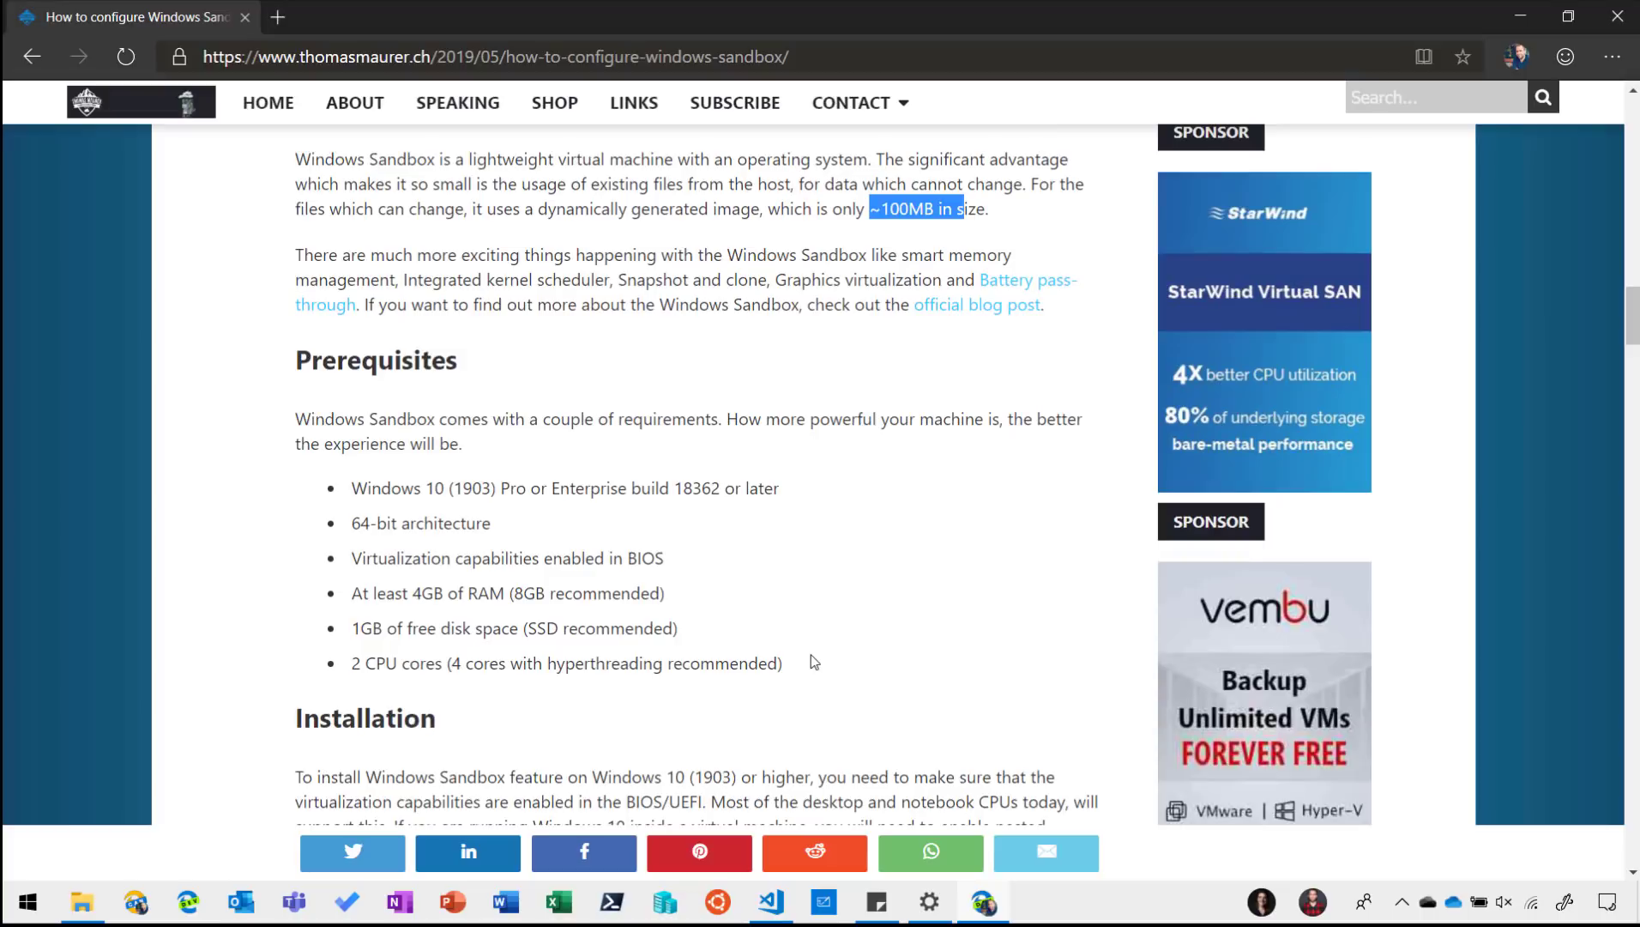
pyautogui.moveTo(351, 488); pyautogui.dragTo(502, 488)
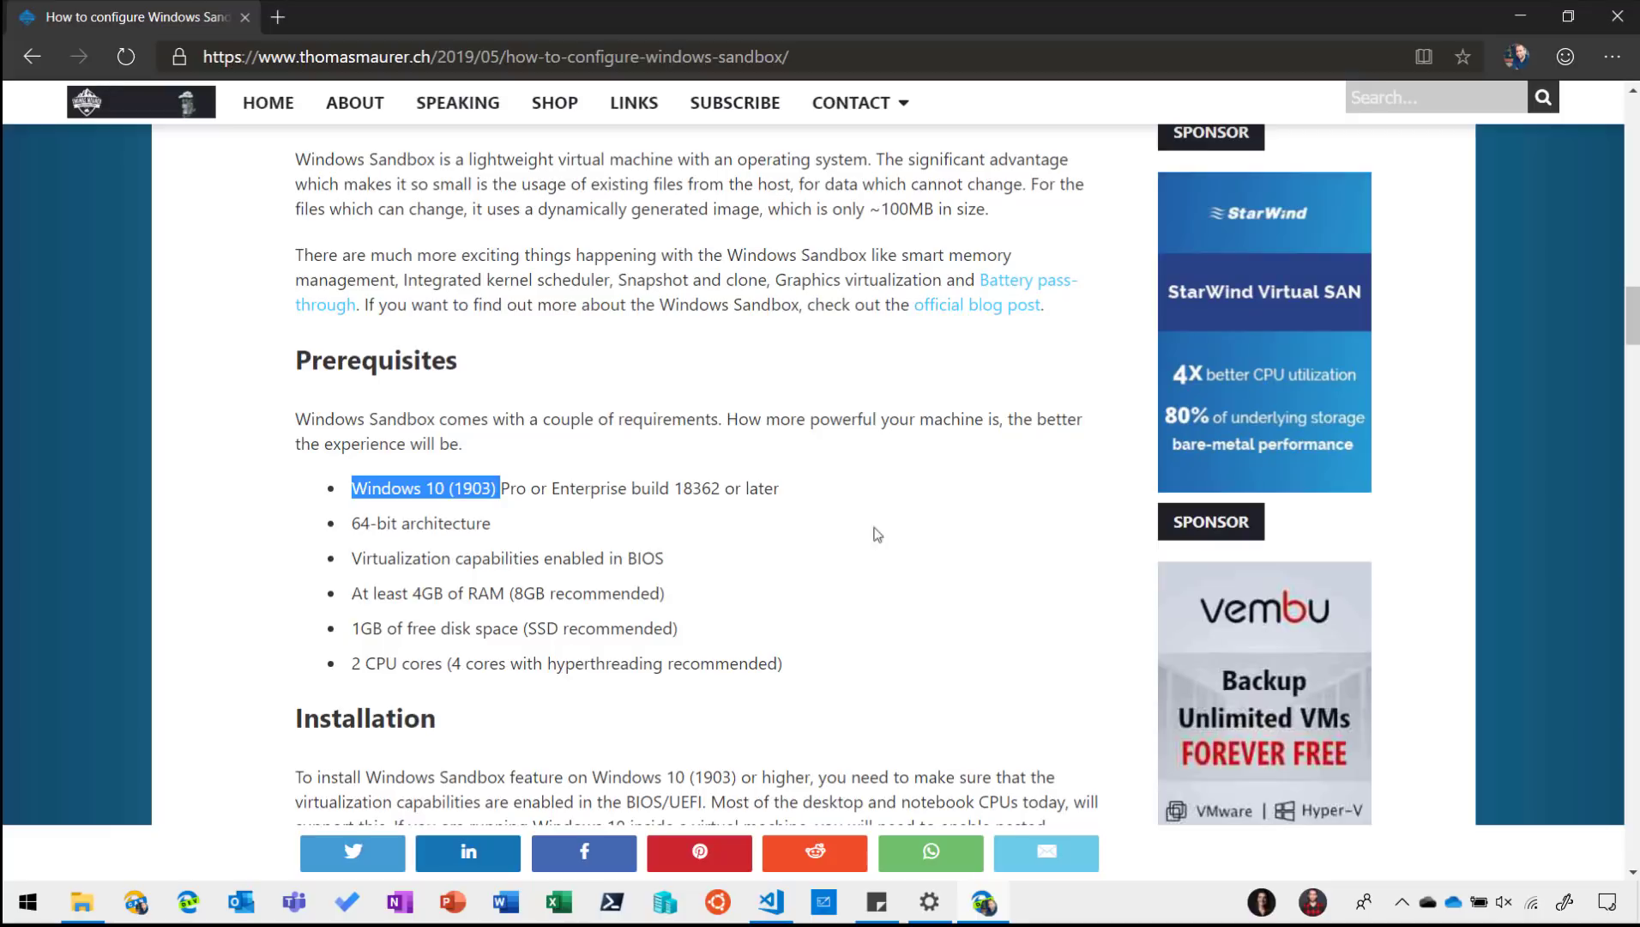
# - Minimize open windows and search 'turn on' to check Windows Sandbox is enabled in Windows Features
pyautogui.click(1524, 18)
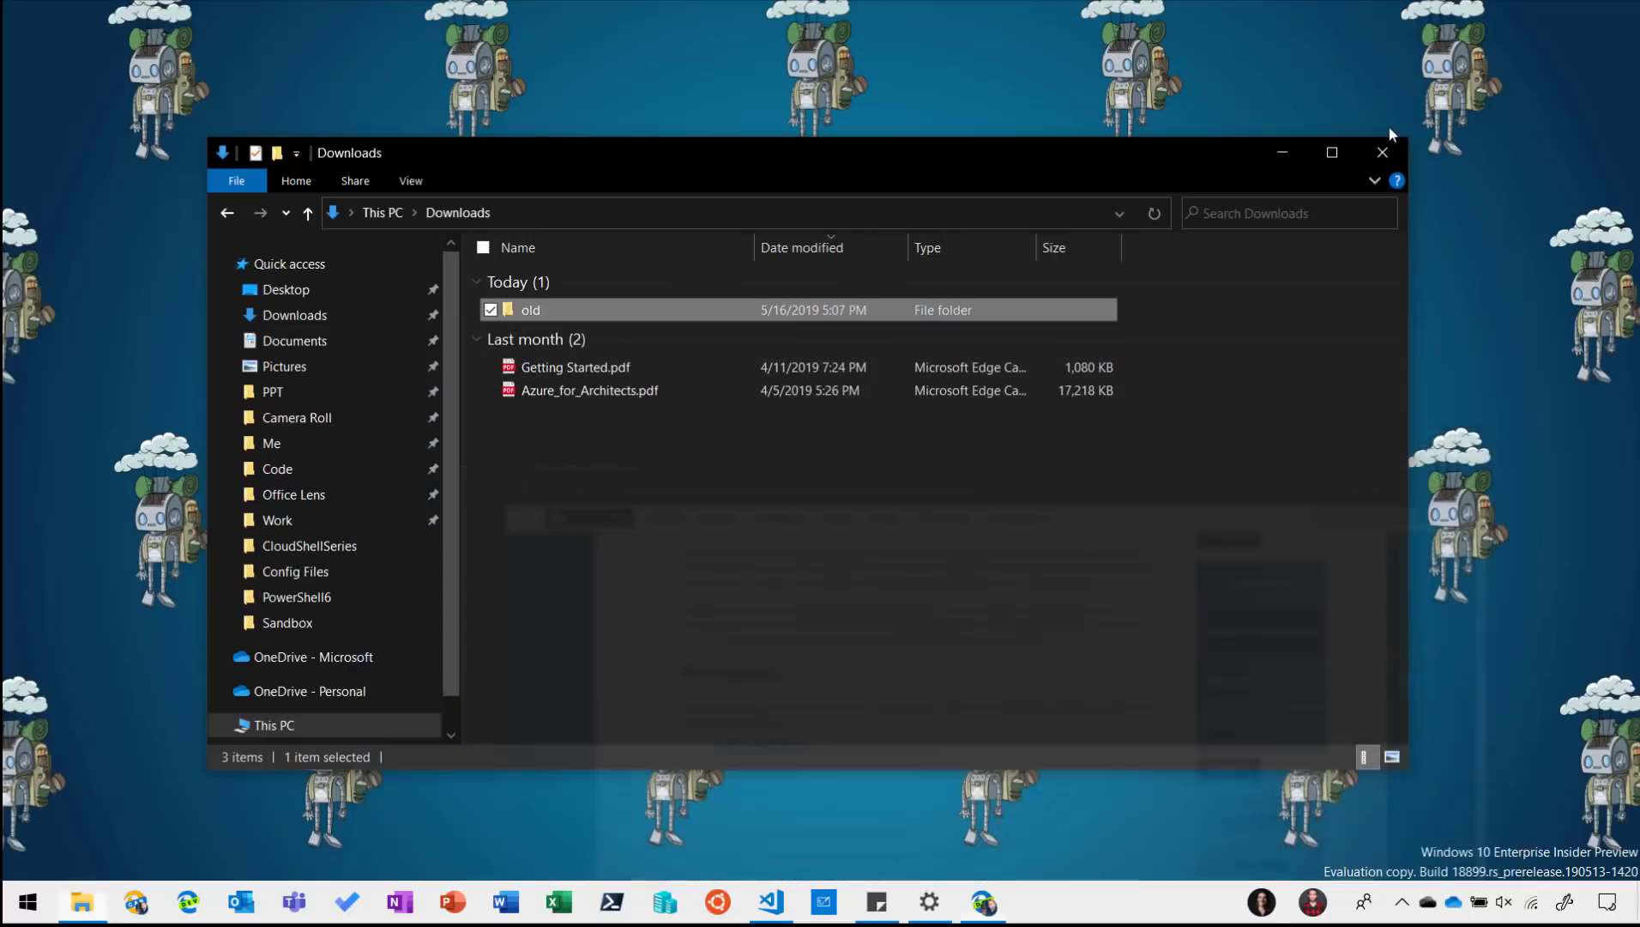
pyautogui.click(1299, 143)
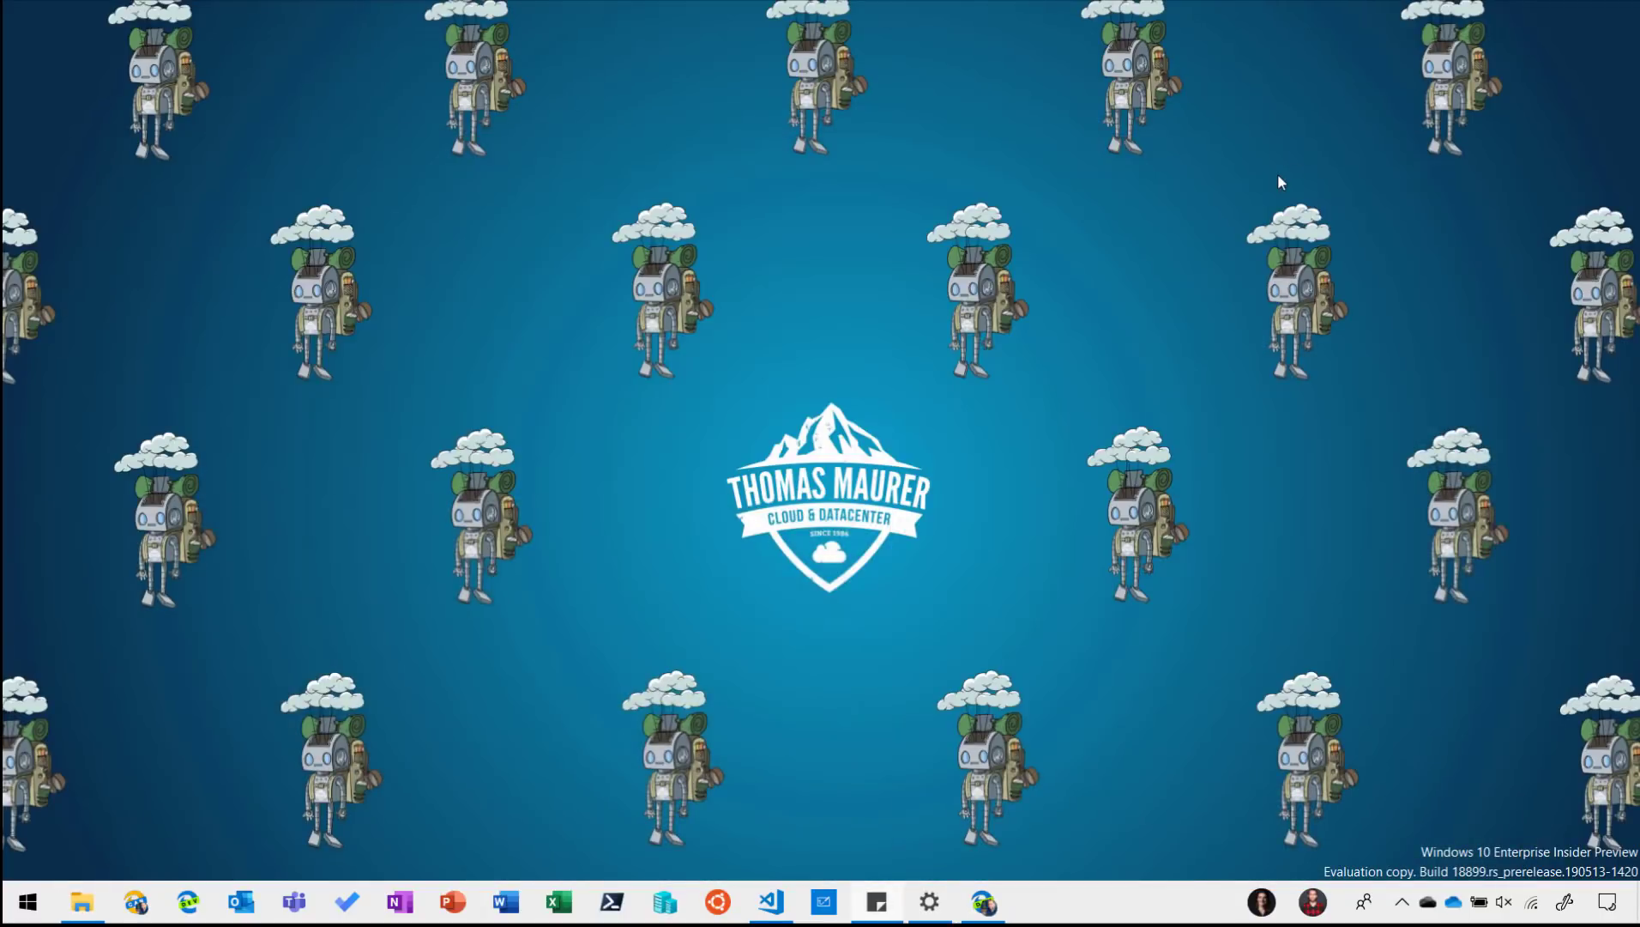
pyautogui.press('super')
pyautogui.write('trun')
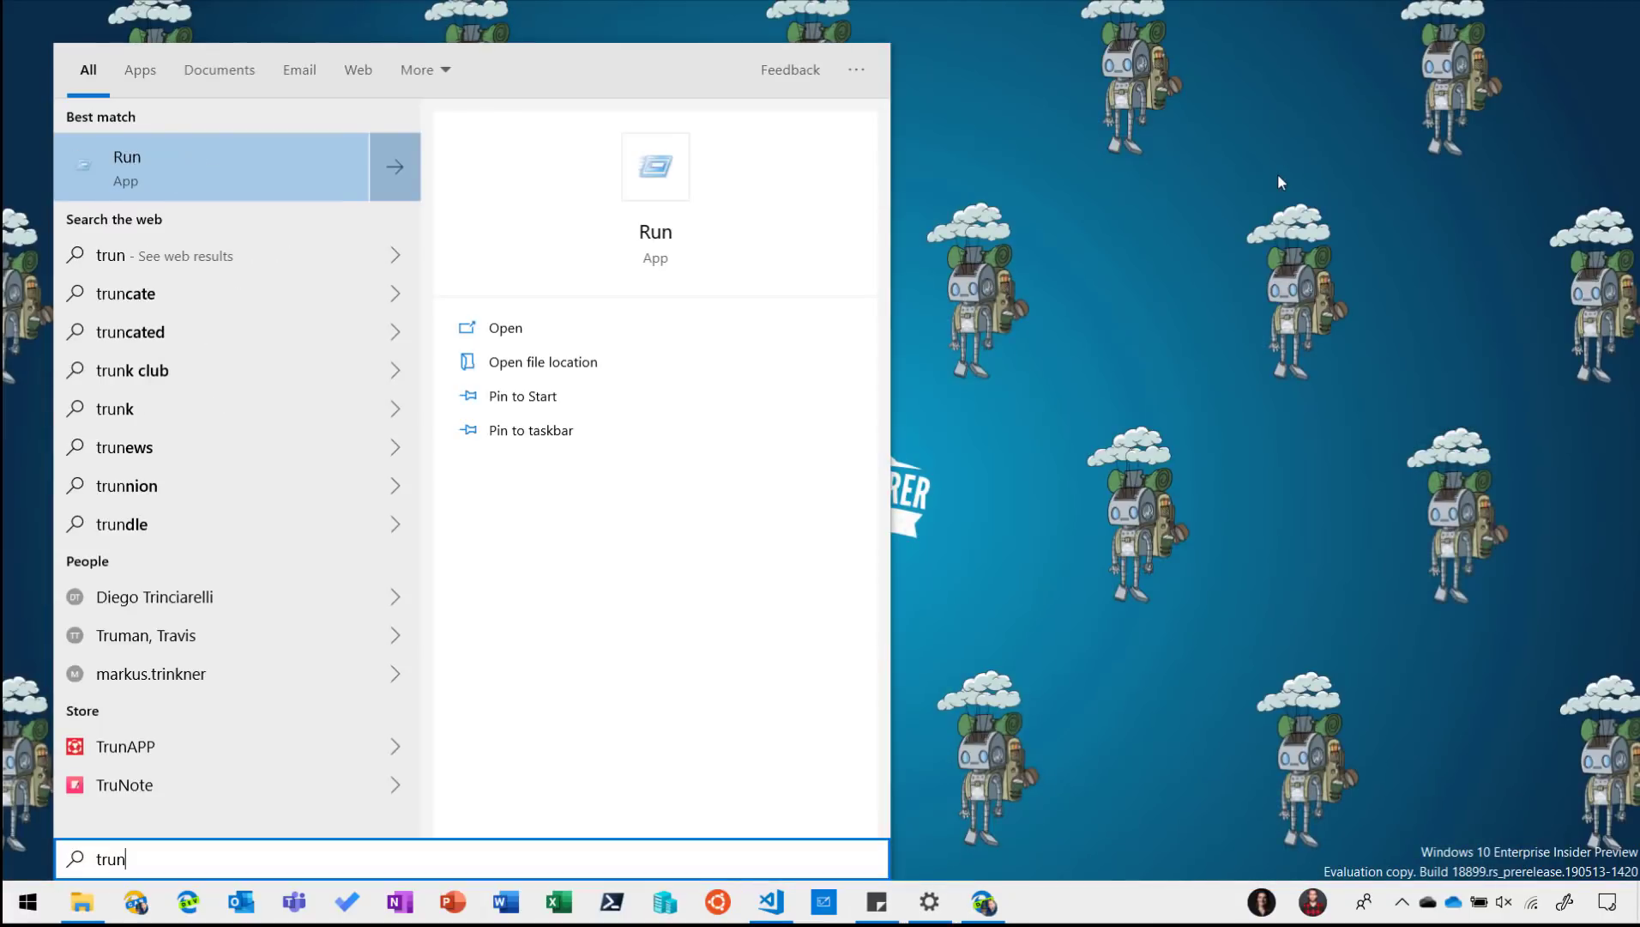
pyautogui.press('BackSpace')
pyautogui.press('BackSpace')
pyautogui.press('BackSpace')
pyautogui.press('BackSpace')
pyautogui.write('turn on')
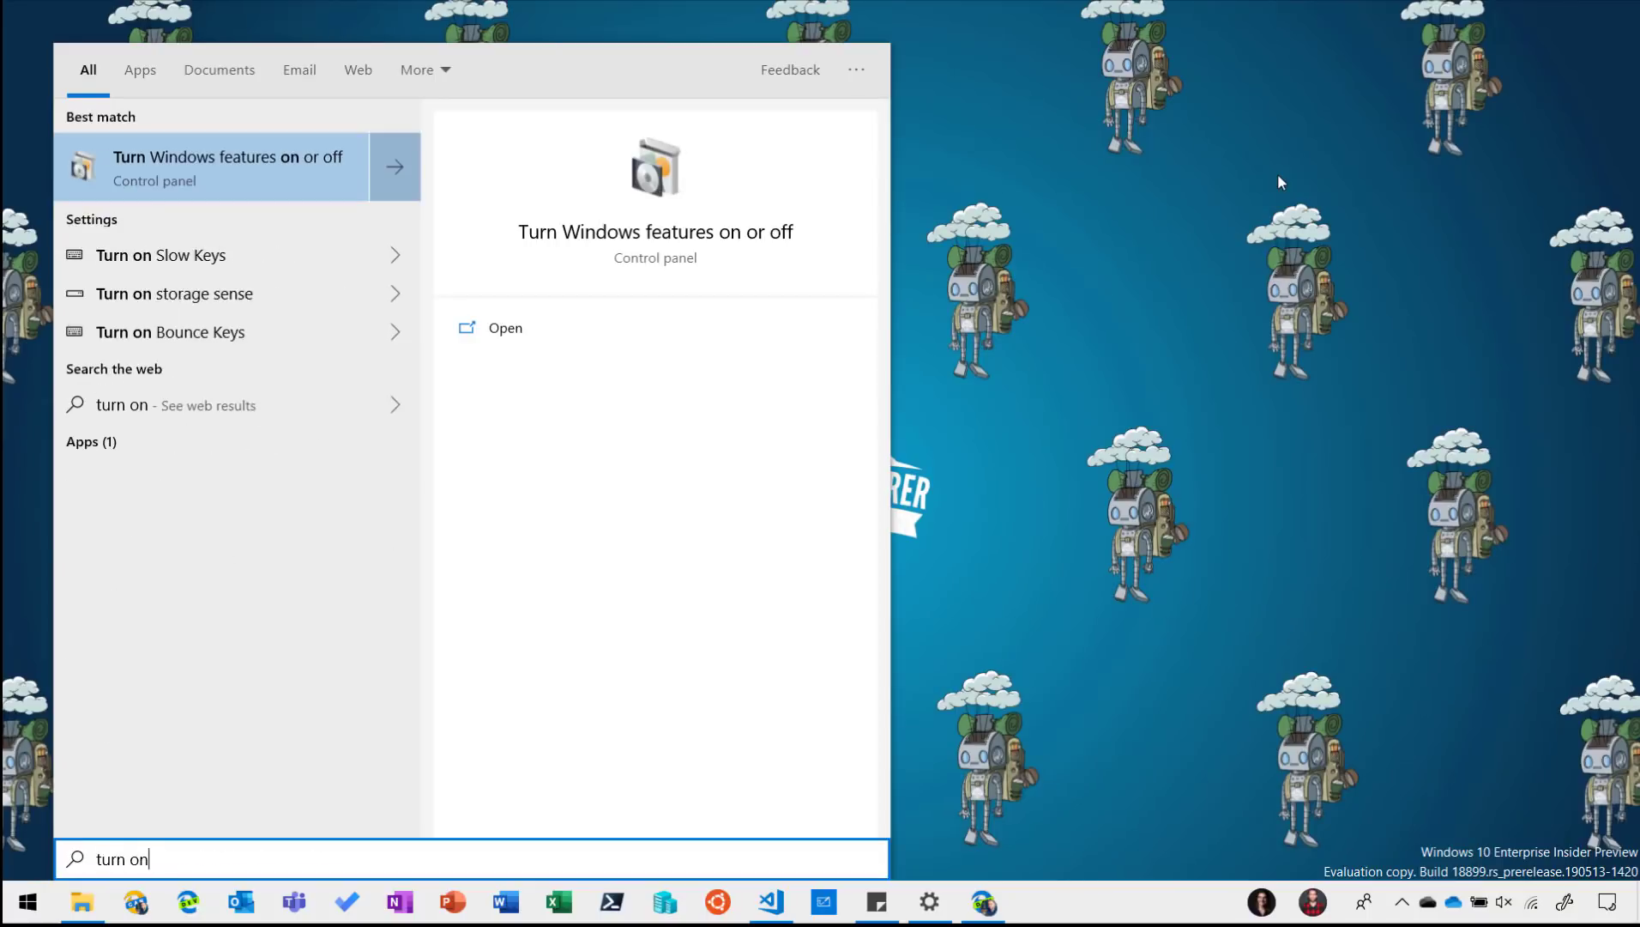
pyautogui.press('Return')
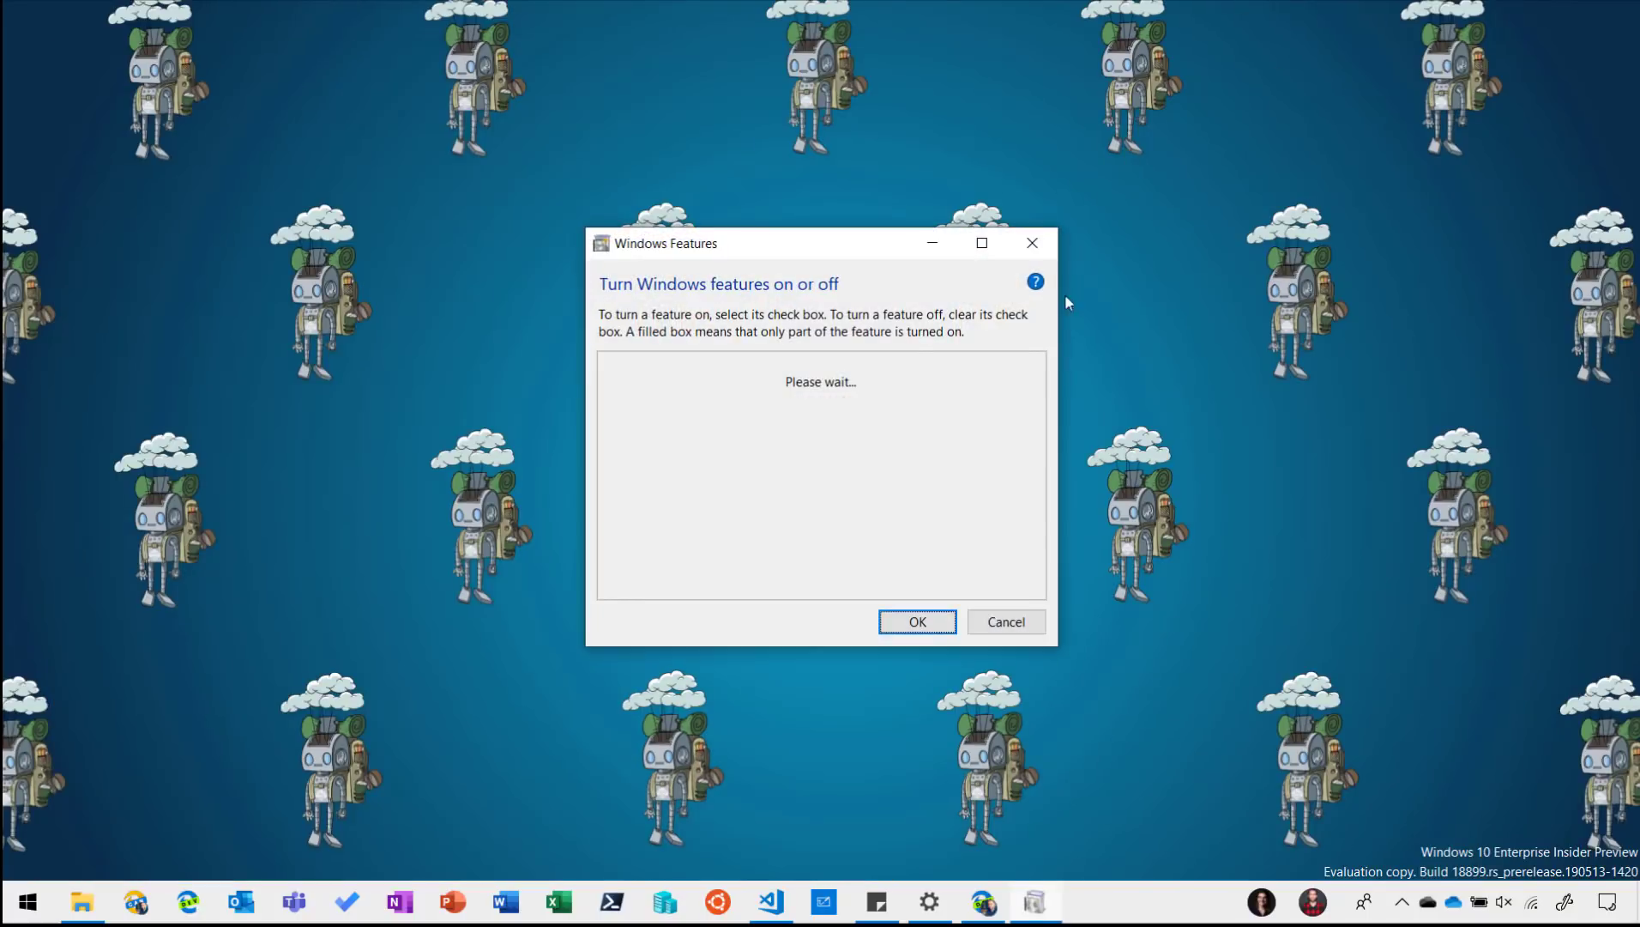
pyautogui.moveTo(1034, 383); pyautogui.dragTo(1041, 557)
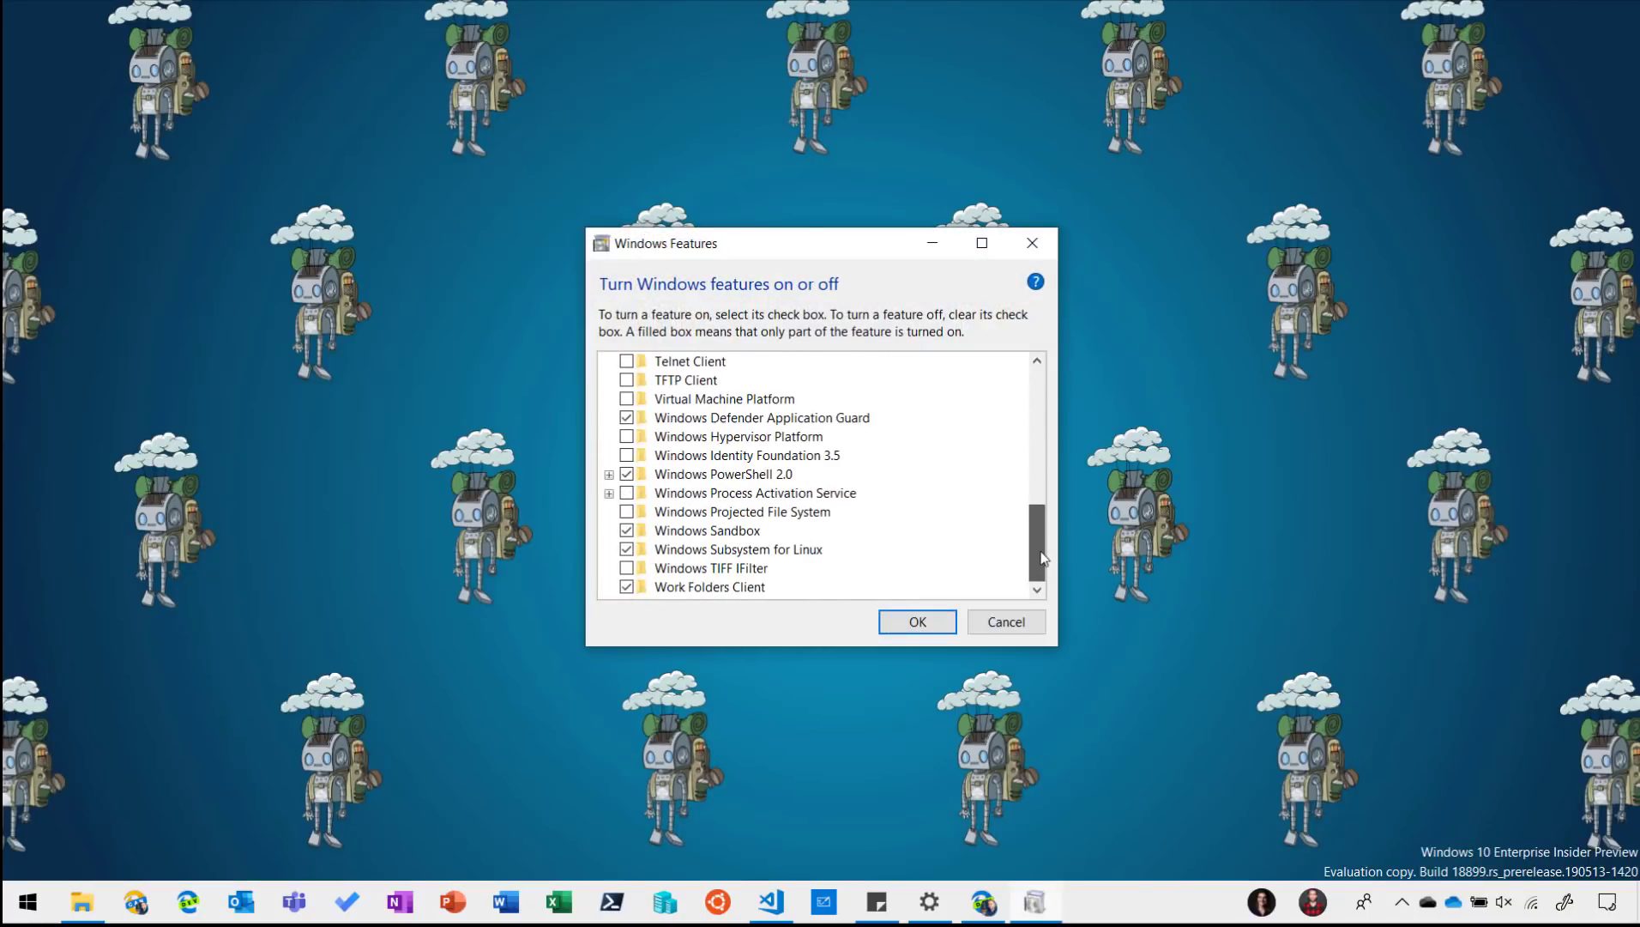
pyautogui.click(743, 531)
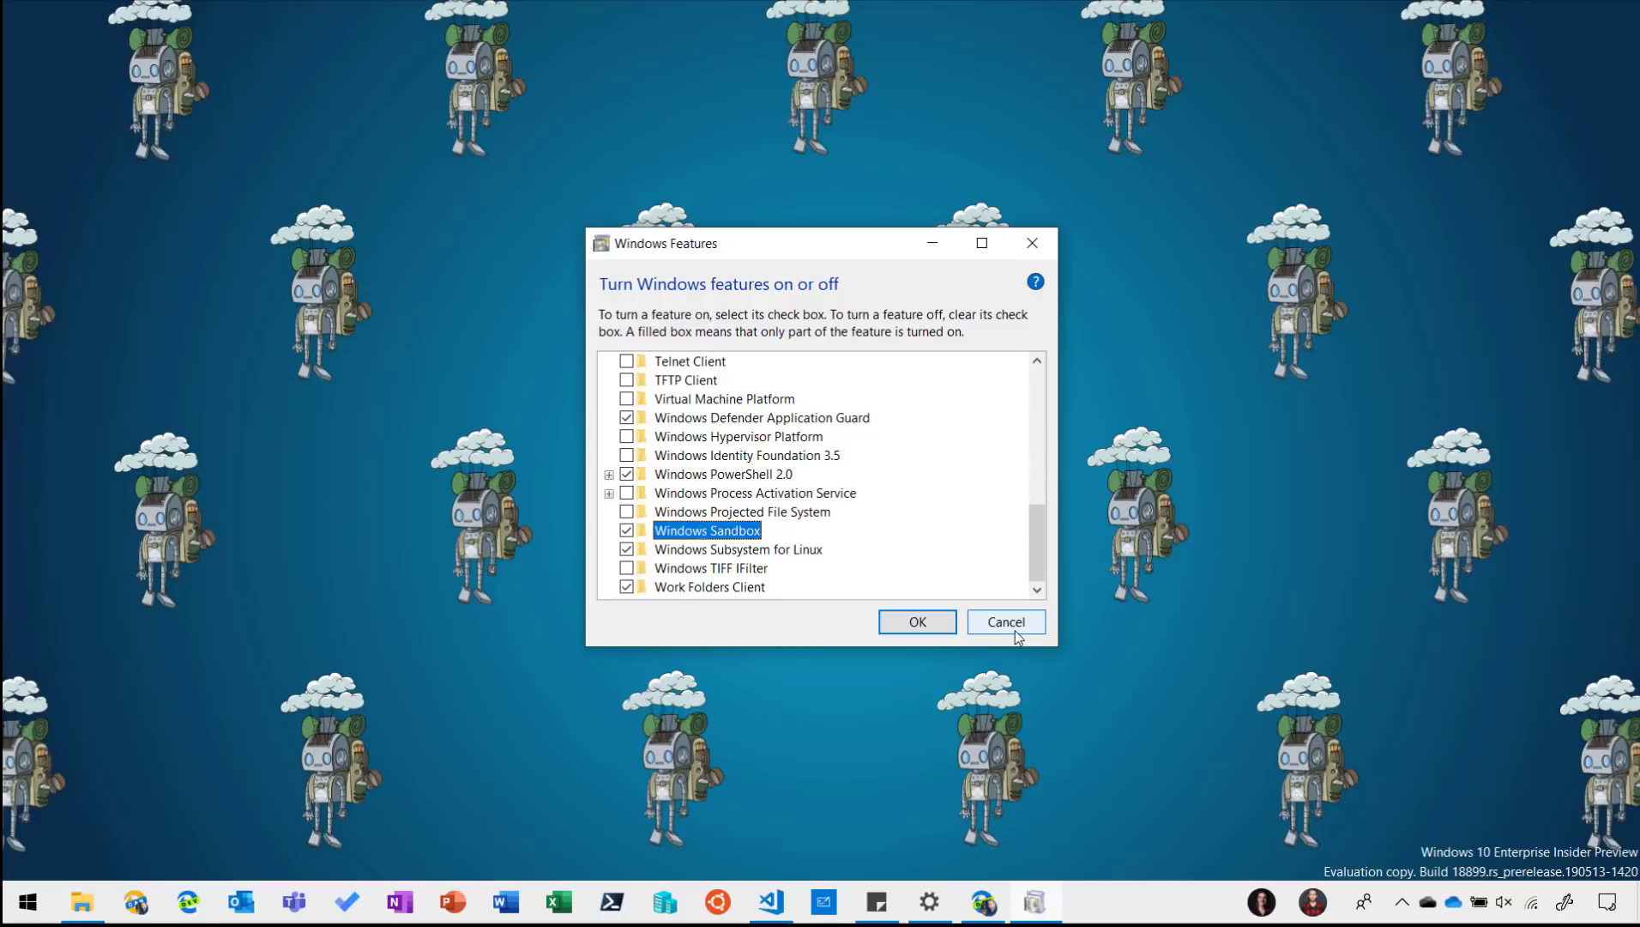
# - Cancel Windows Features unchanged and launch Windows Sandbox from a Start search for 'windows'
pyautogui.click(1020, 635)
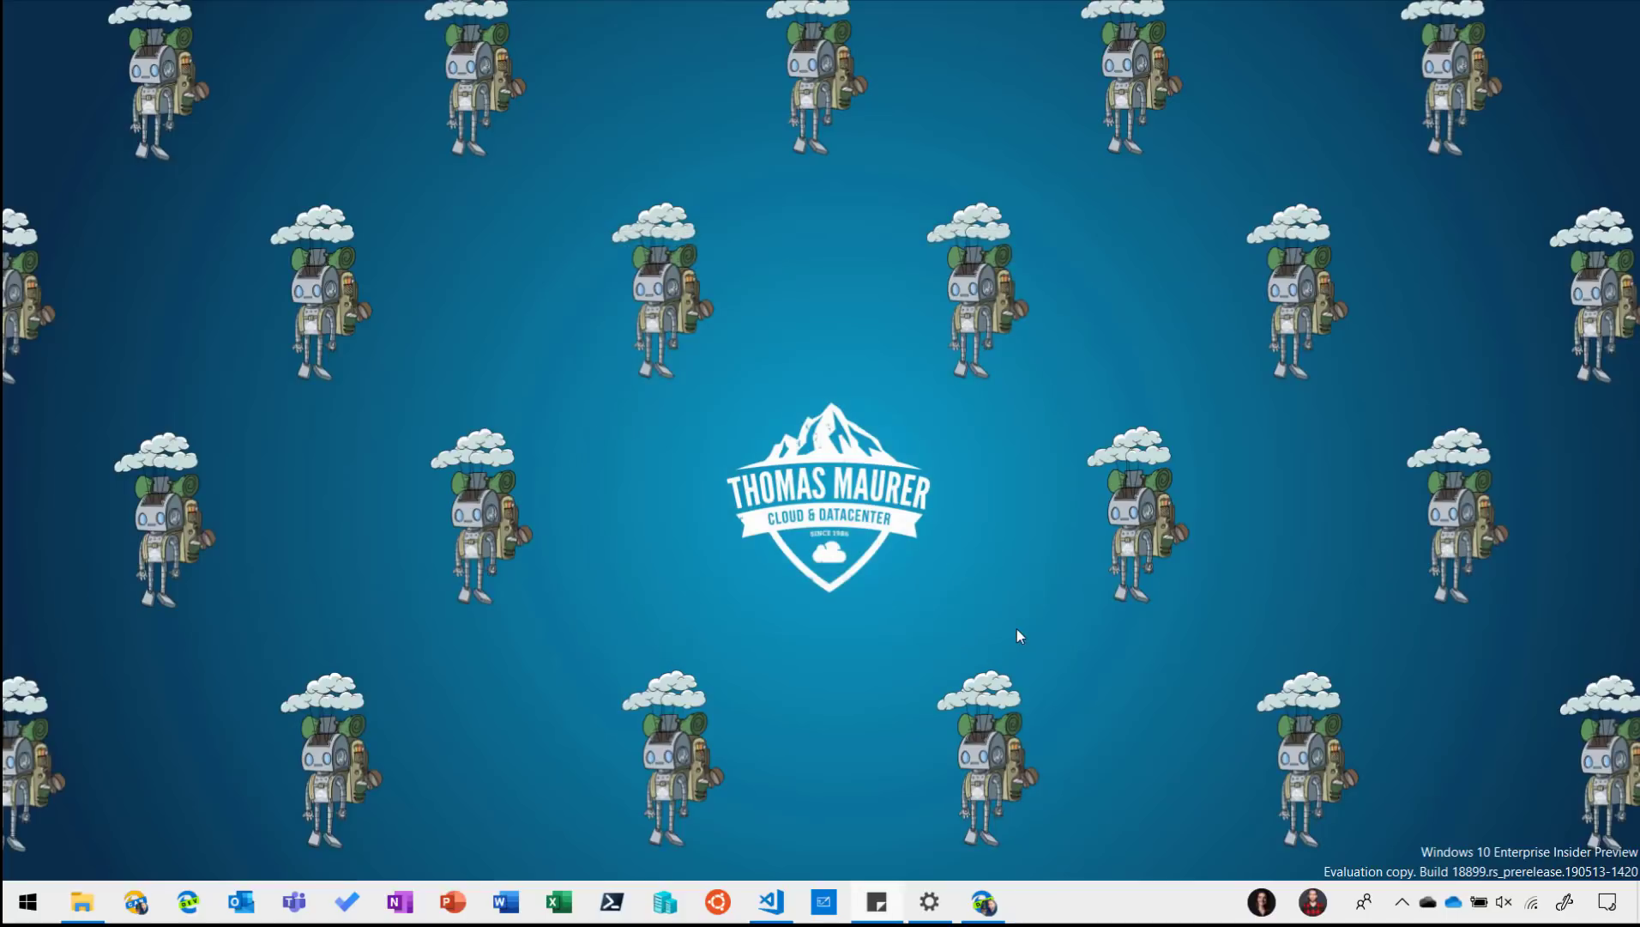
pyautogui.press('super')
pyautogui.write('windows')
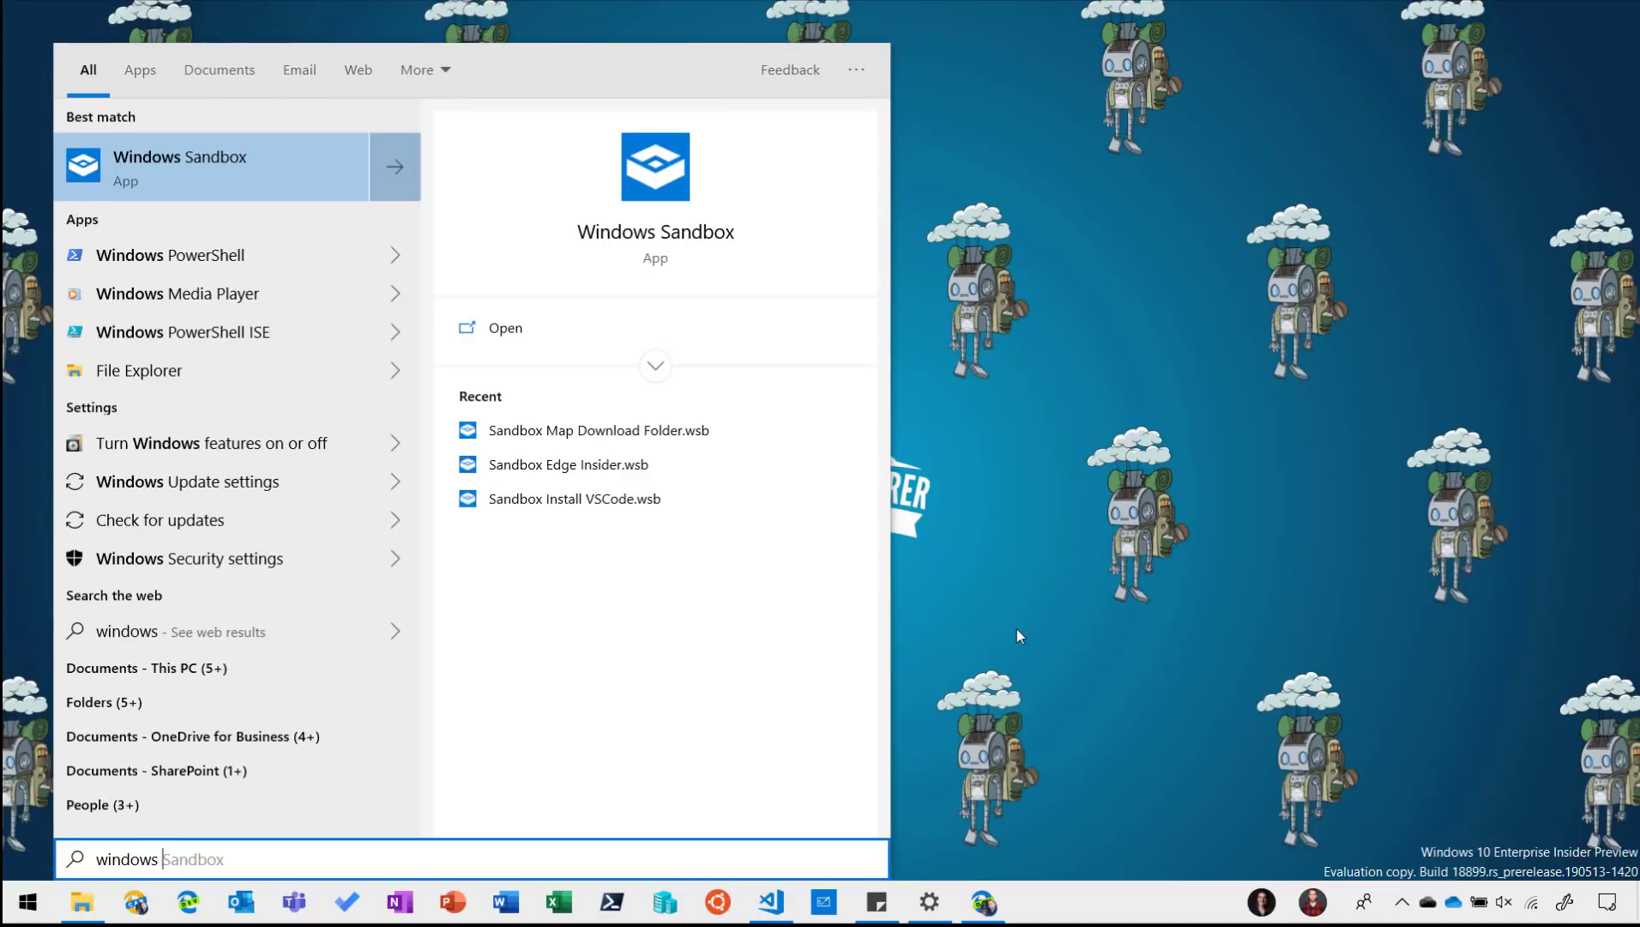
pyautogui.press('Escape')
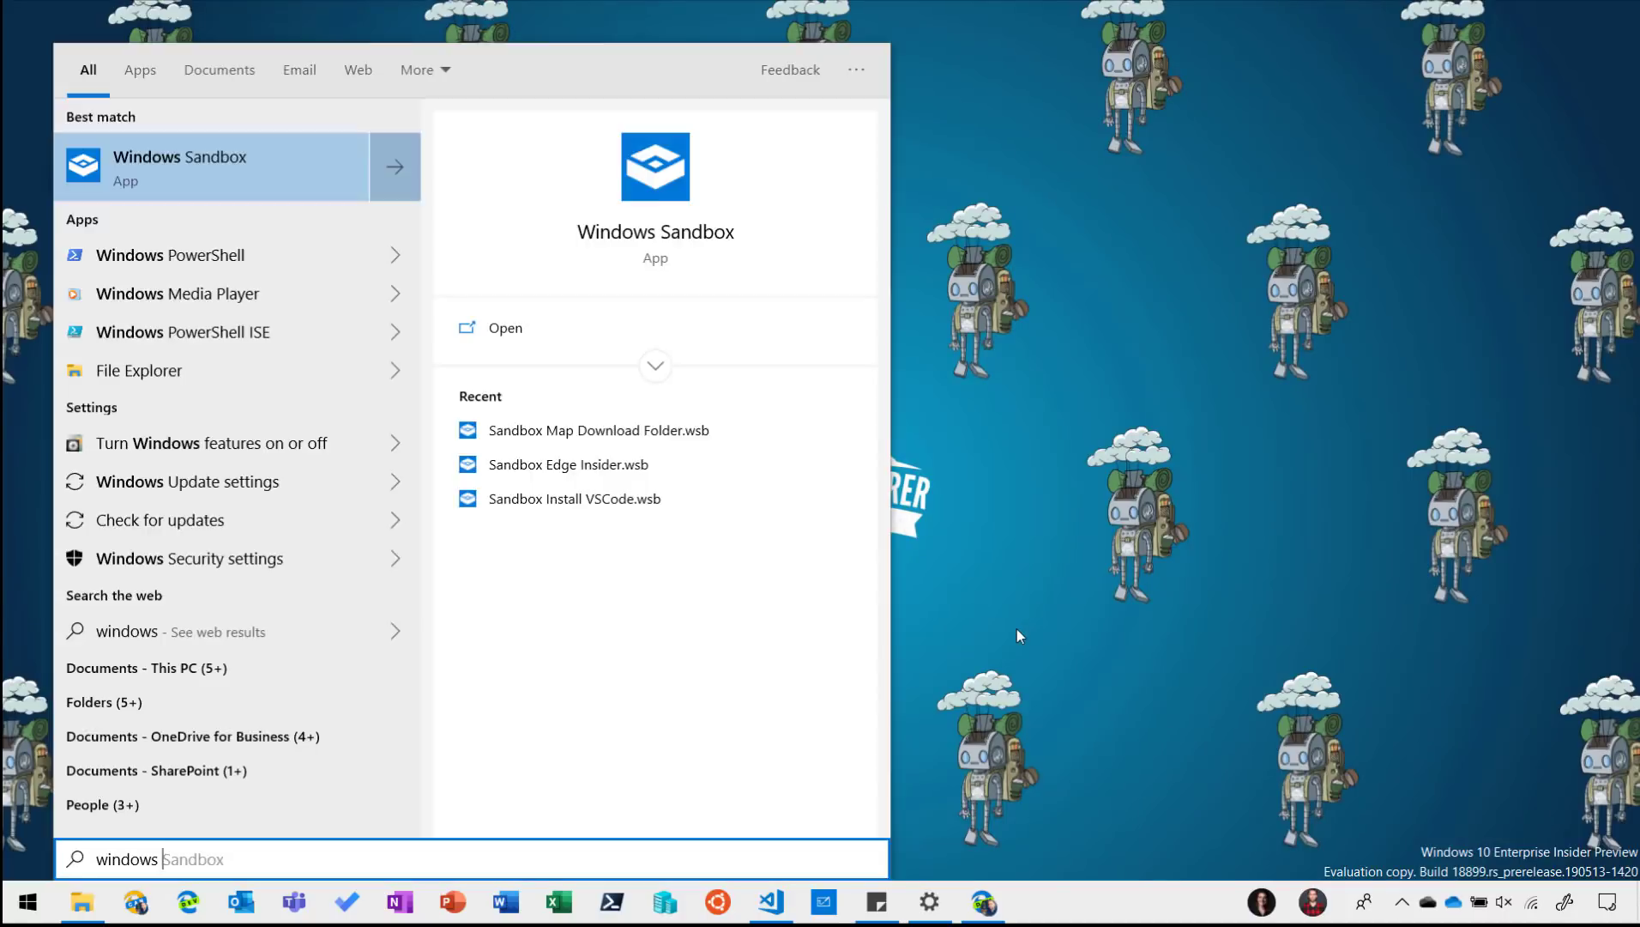
pyautogui.press('Escape')
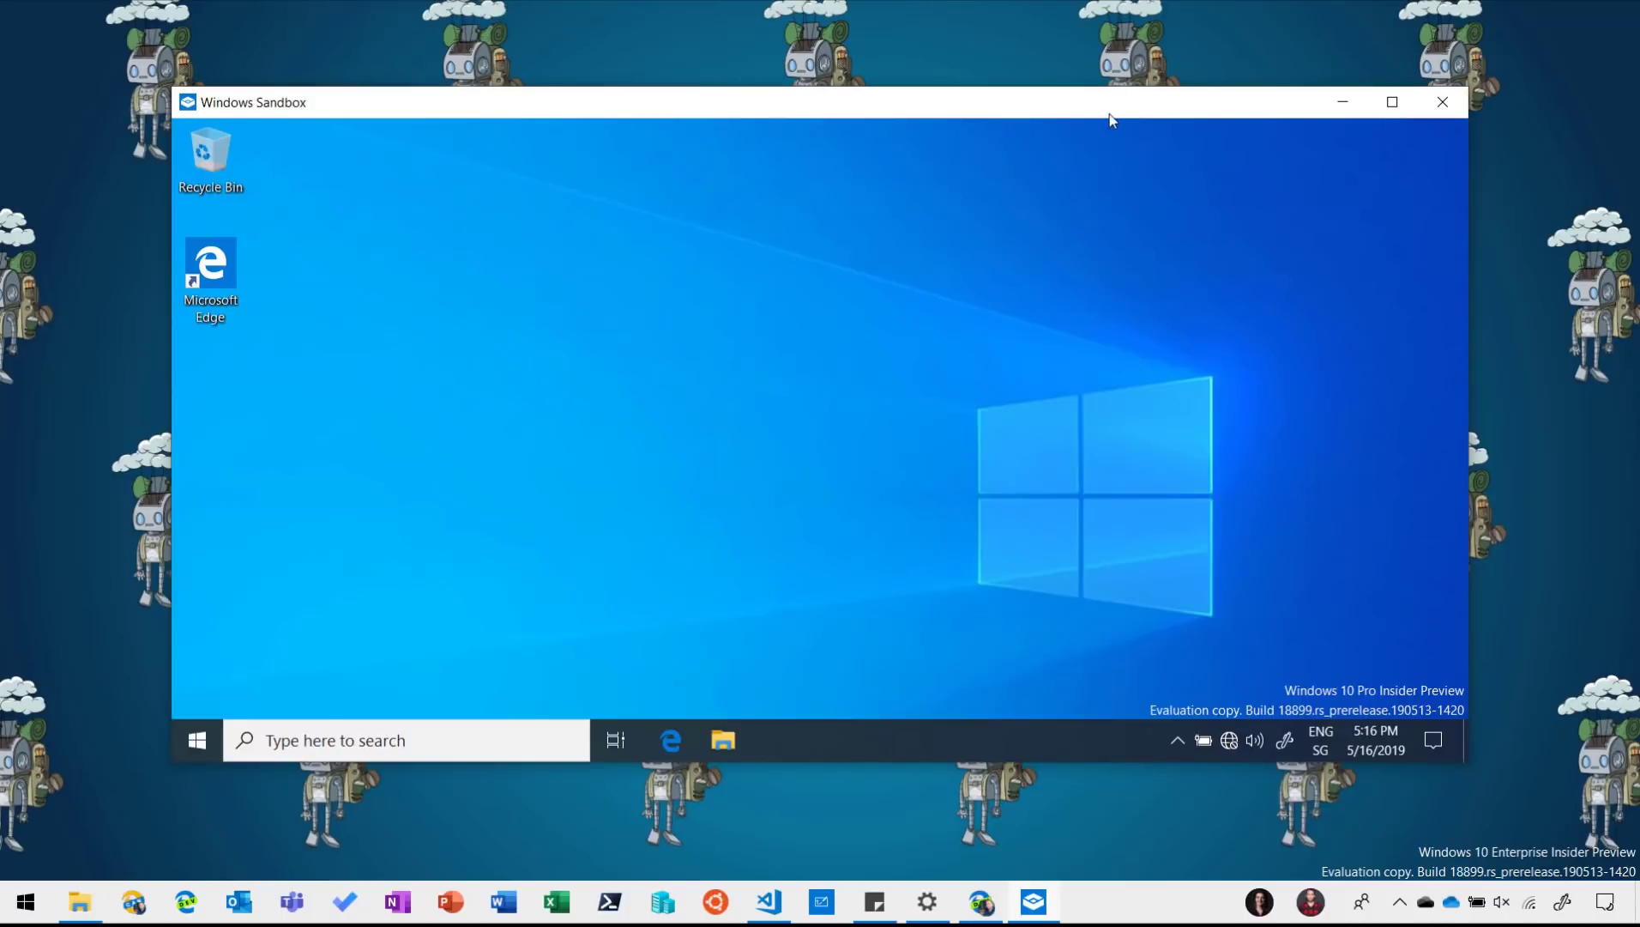
# - Maximize the sandbox, confirm its Downloads folder is empty, then restore the sandbox to a window
pyautogui.moveTo(1110, 115); pyautogui.dragTo(1090, 92)
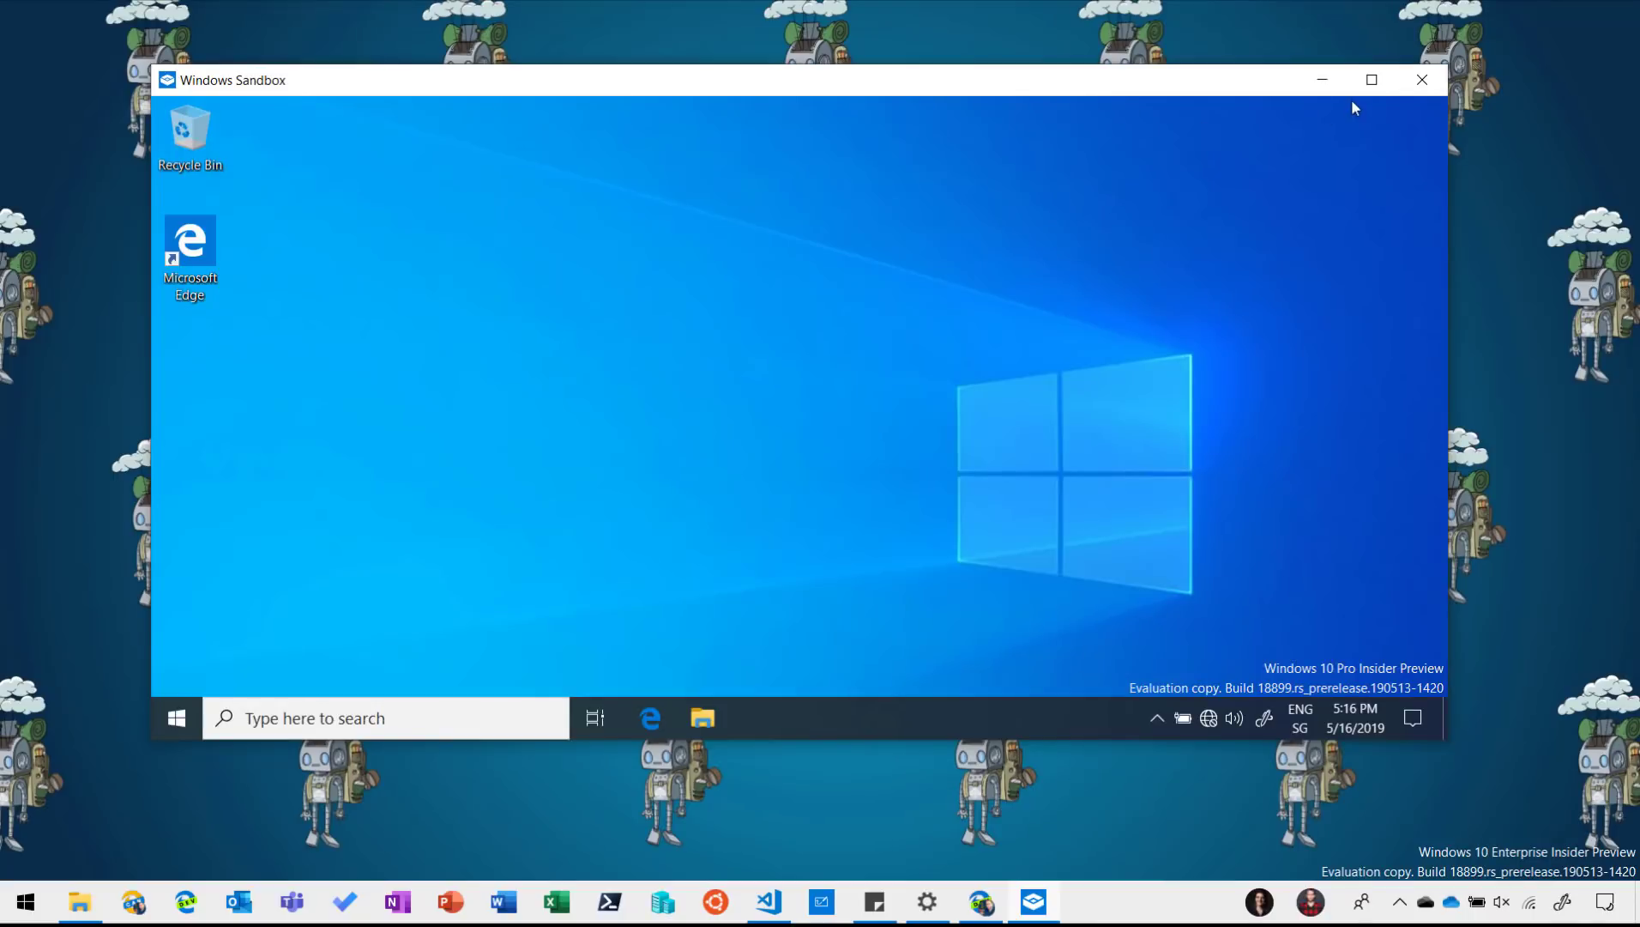
pyautogui.click(1372, 80)
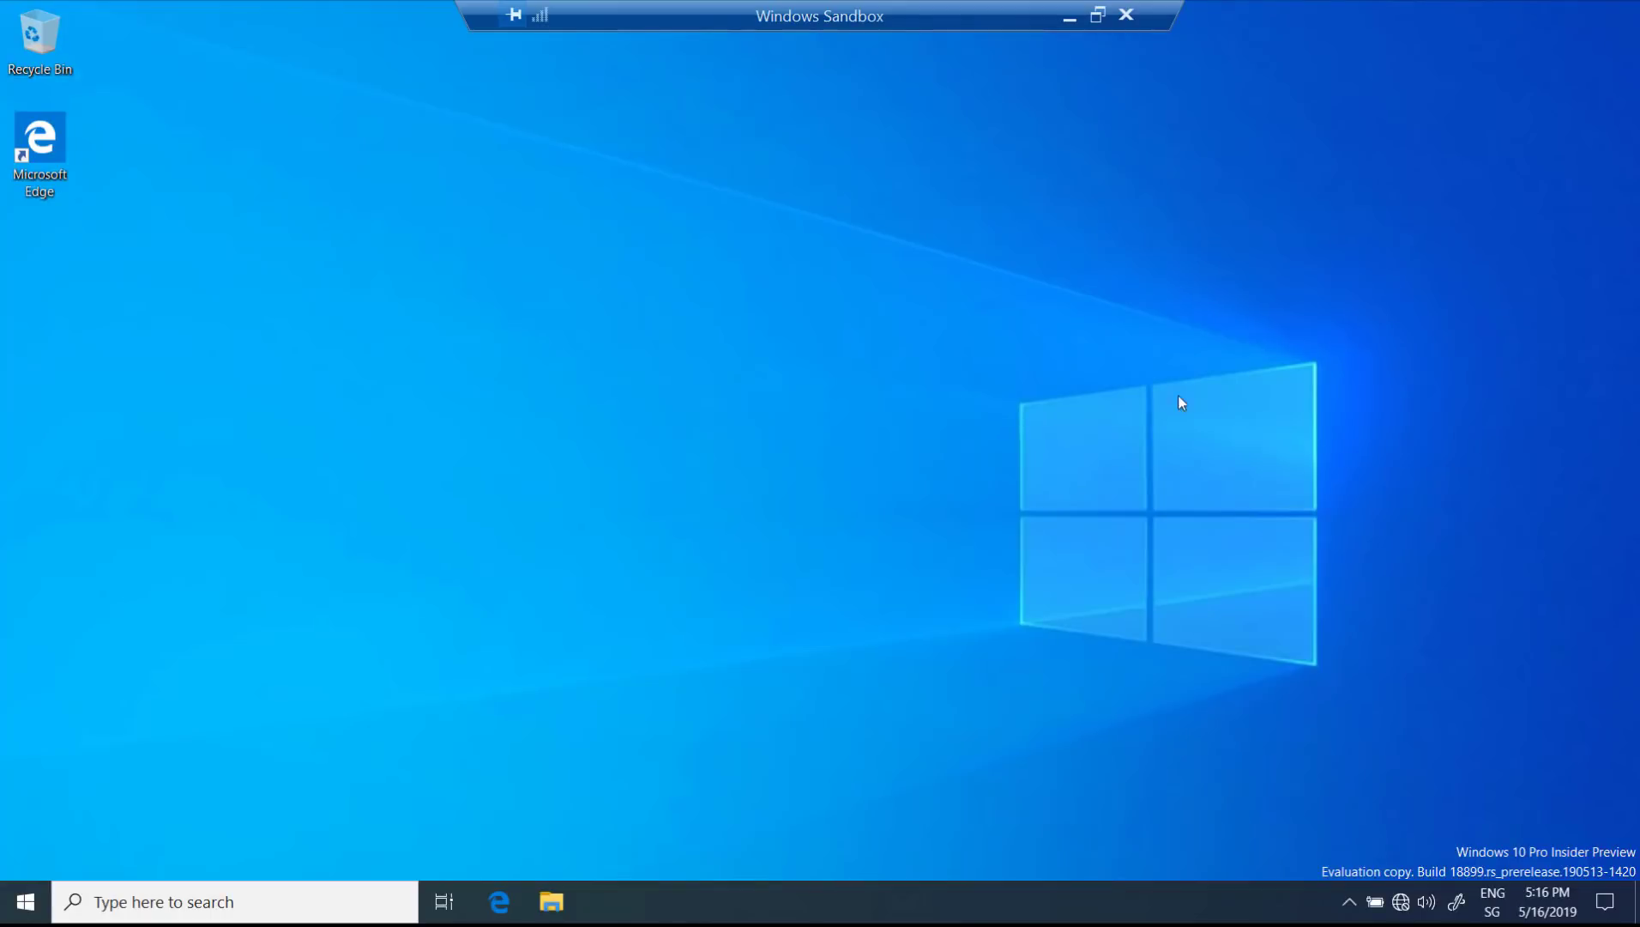
pyautogui.click(551, 901)
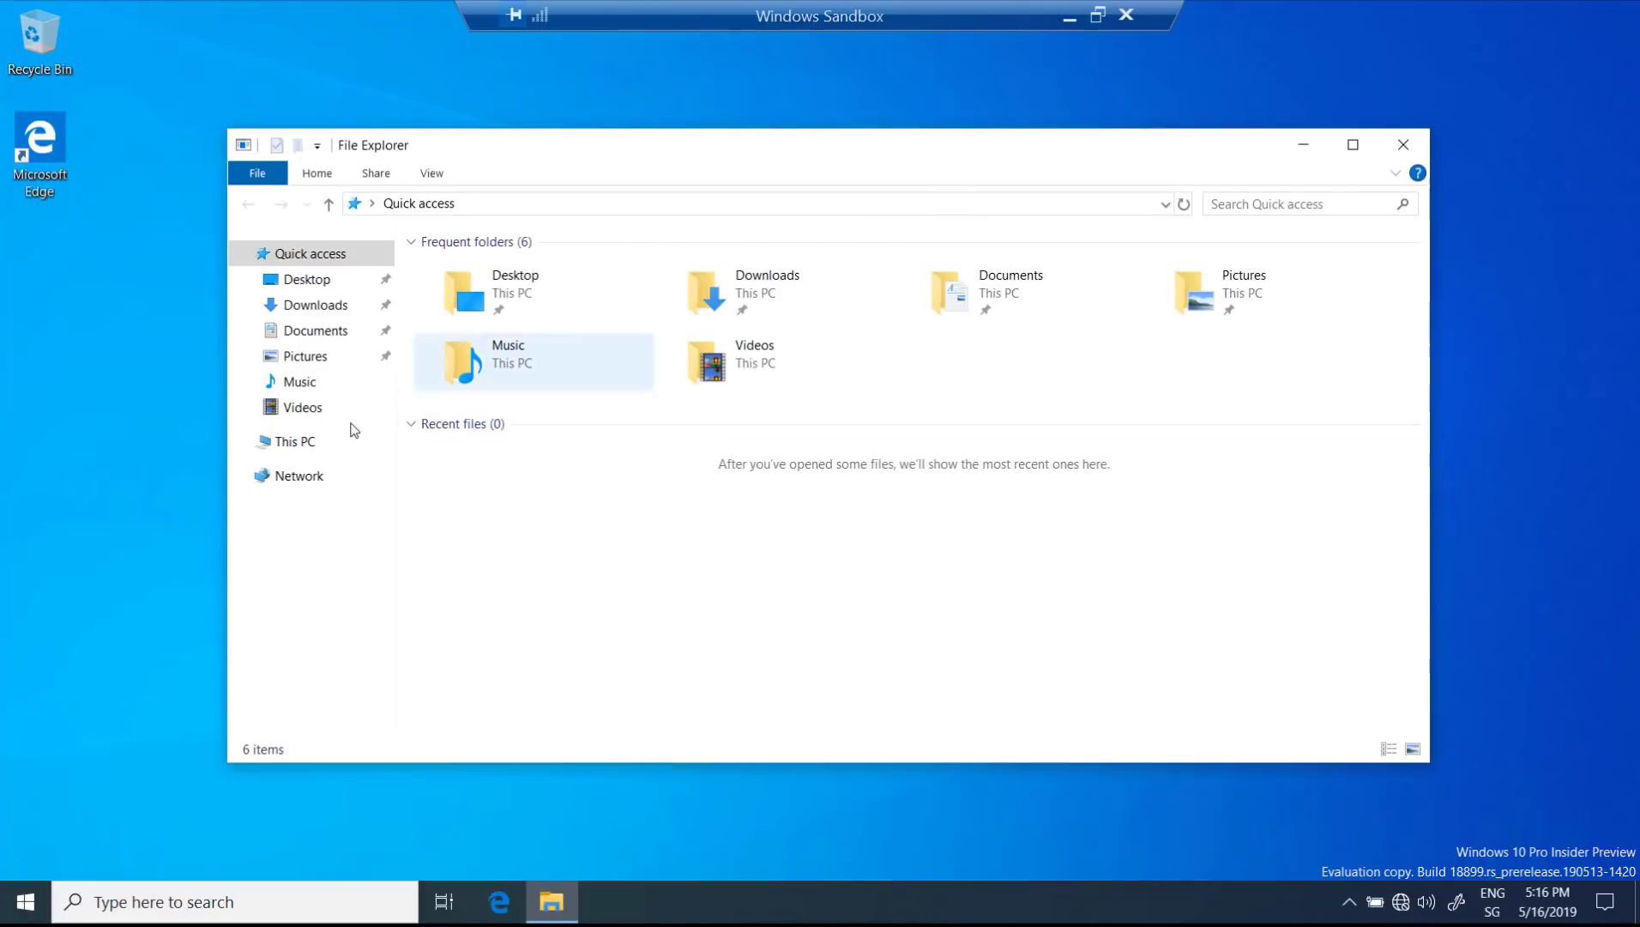
pyautogui.doubleClick(721, 309)
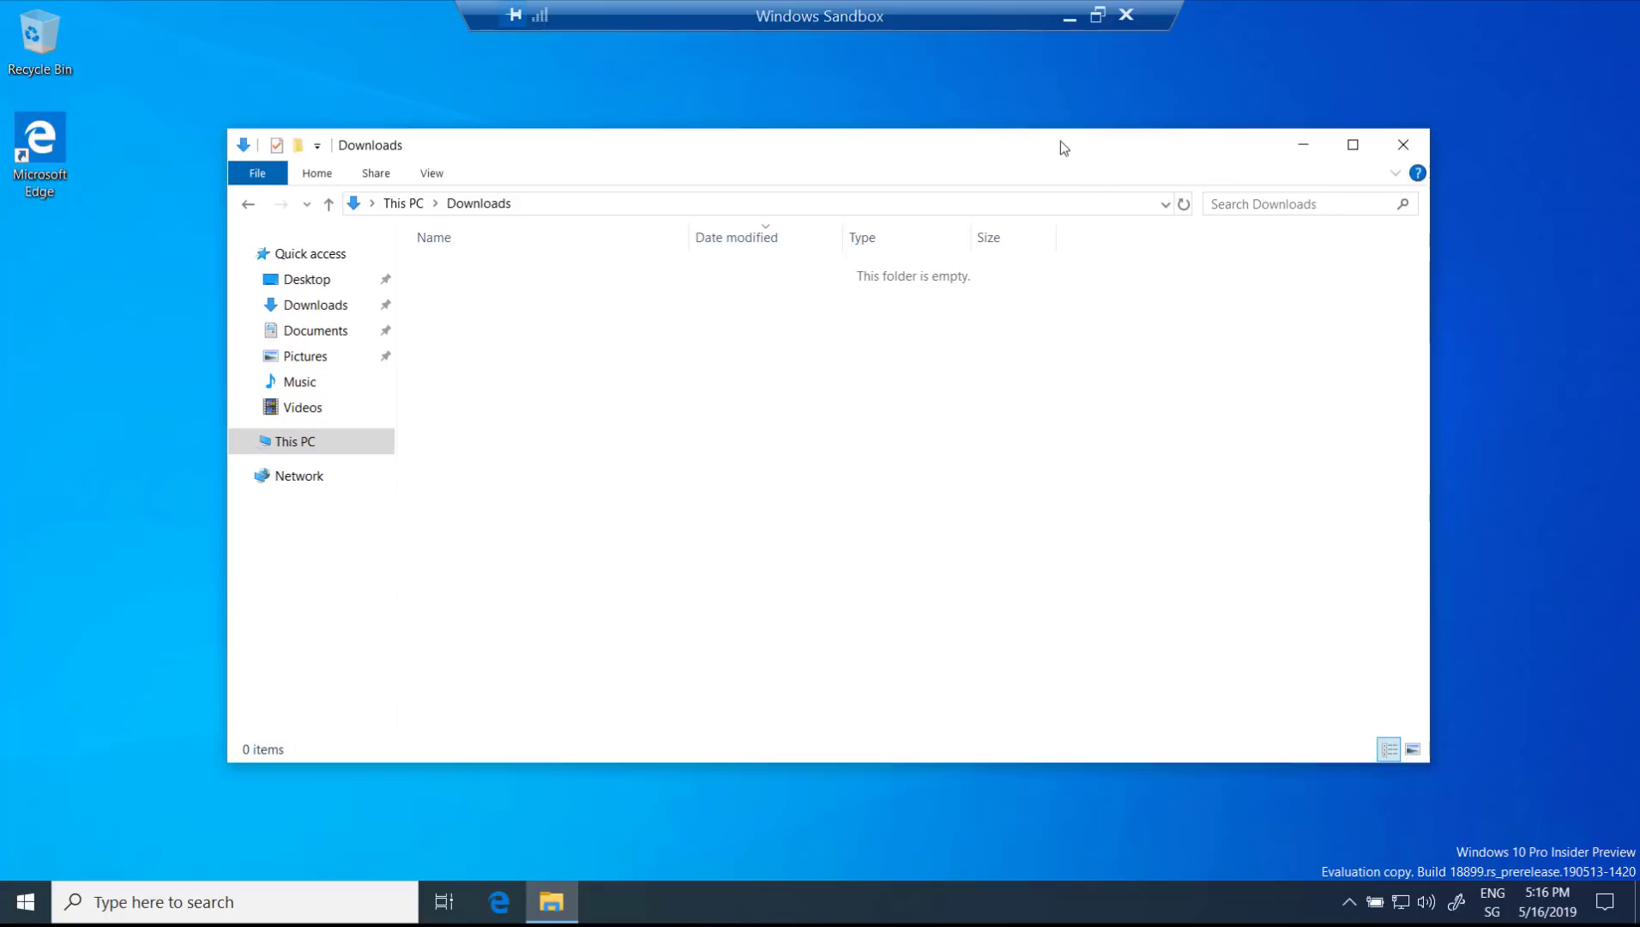
pyautogui.moveTo(1062, 146)
pyautogui.mouseDown()
pyautogui.moveTo(1010, 147)
pyautogui.moveTo(1053, 148)
pyautogui.mouseUp()
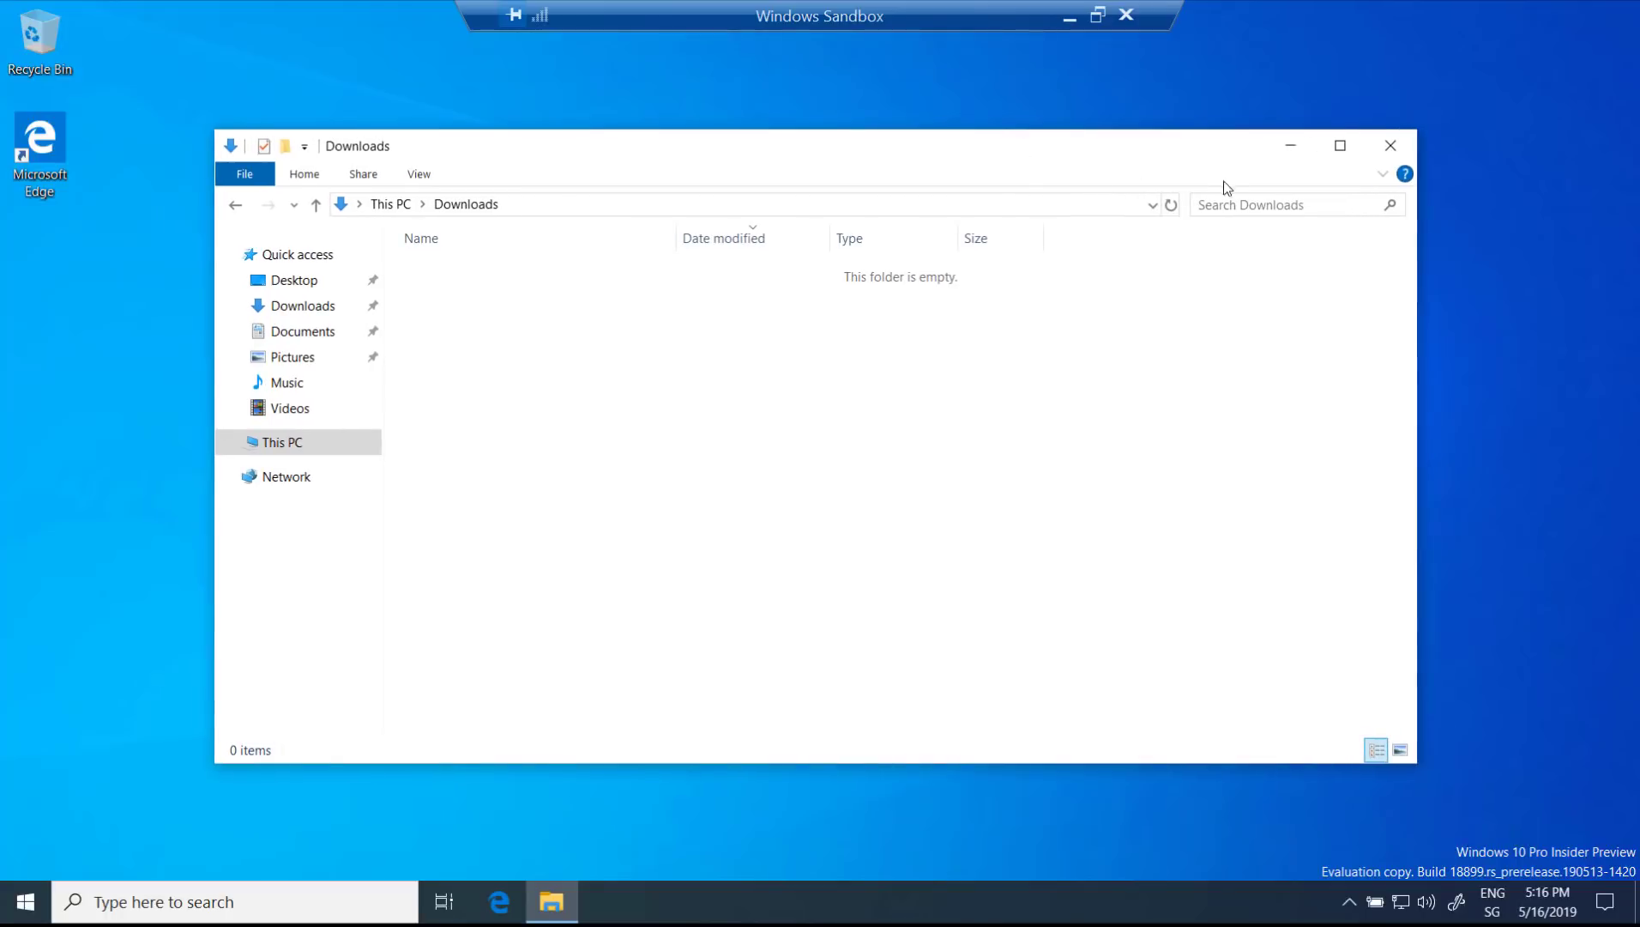
pyautogui.click(1395, 148)
pyautogui.click(1098, 16)
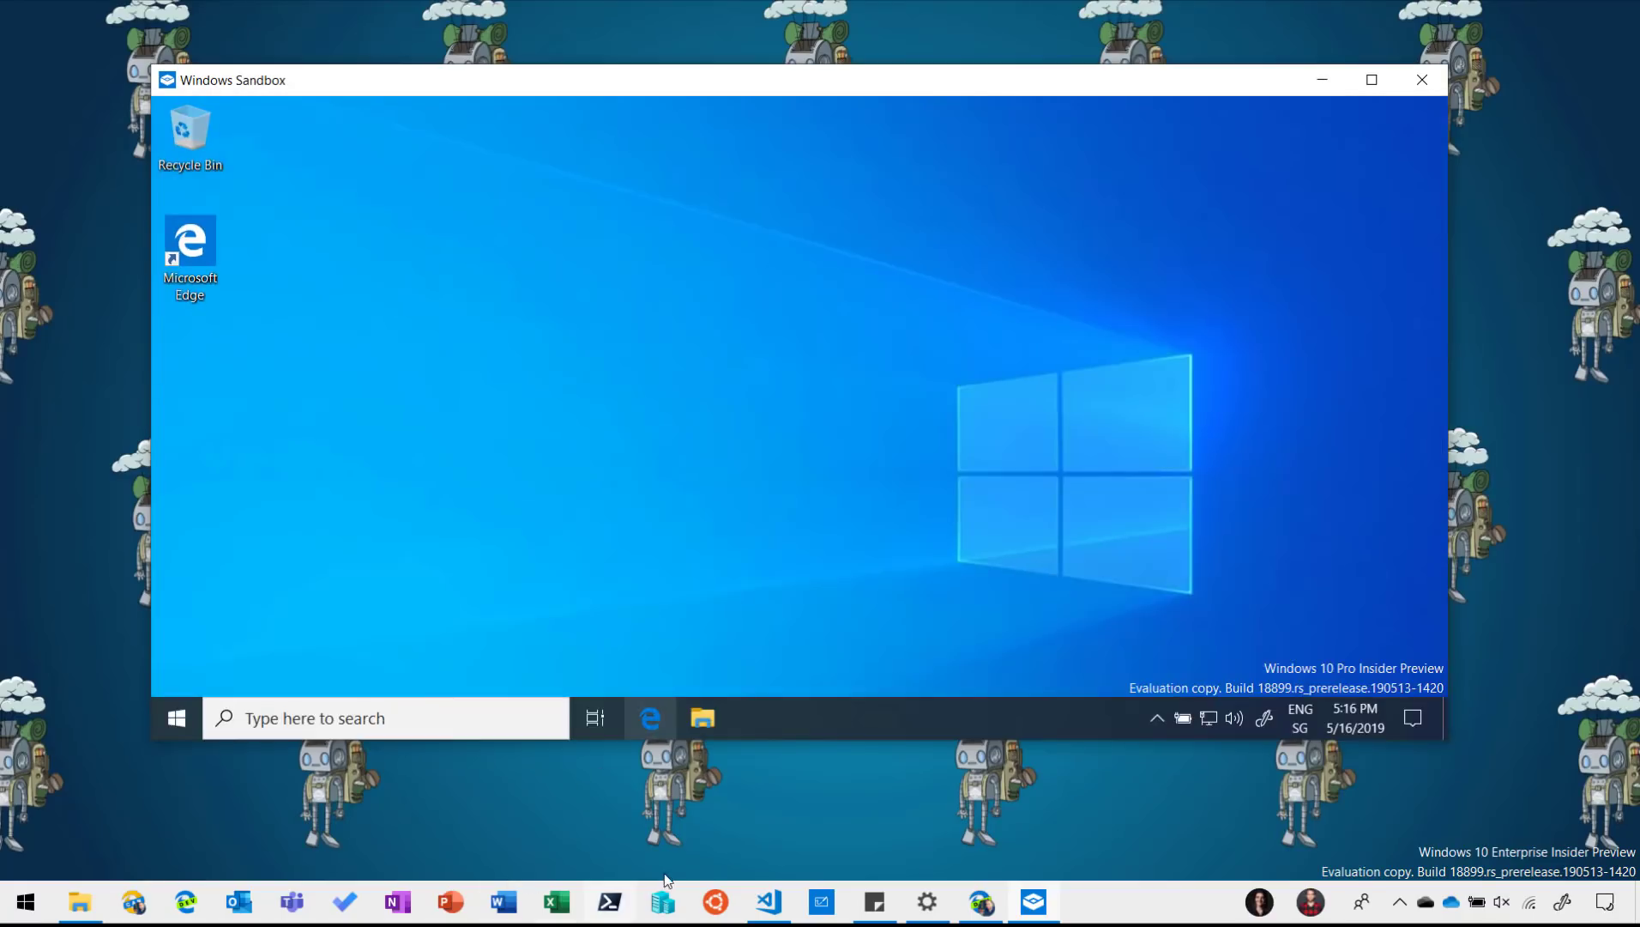
# - Copy Azure_for_Architects.pdf from the host's Downloads folder
pyautogui.click(80, 903)
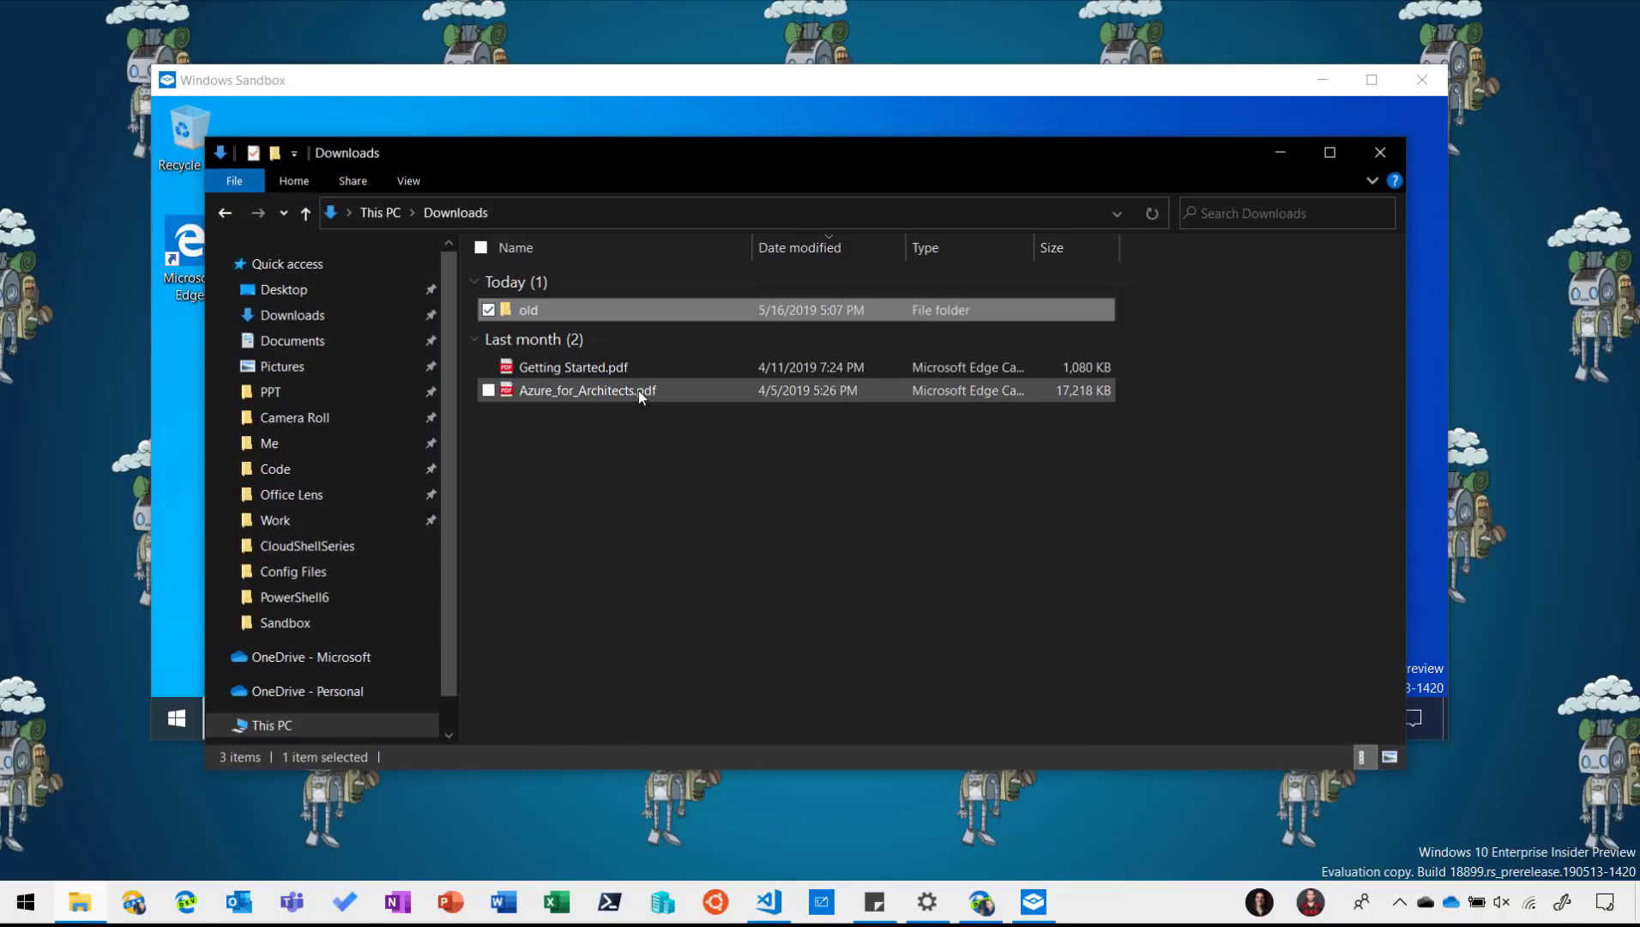
pyautogui.click(638, 391)
pyautogui.rightClick(638, 391)
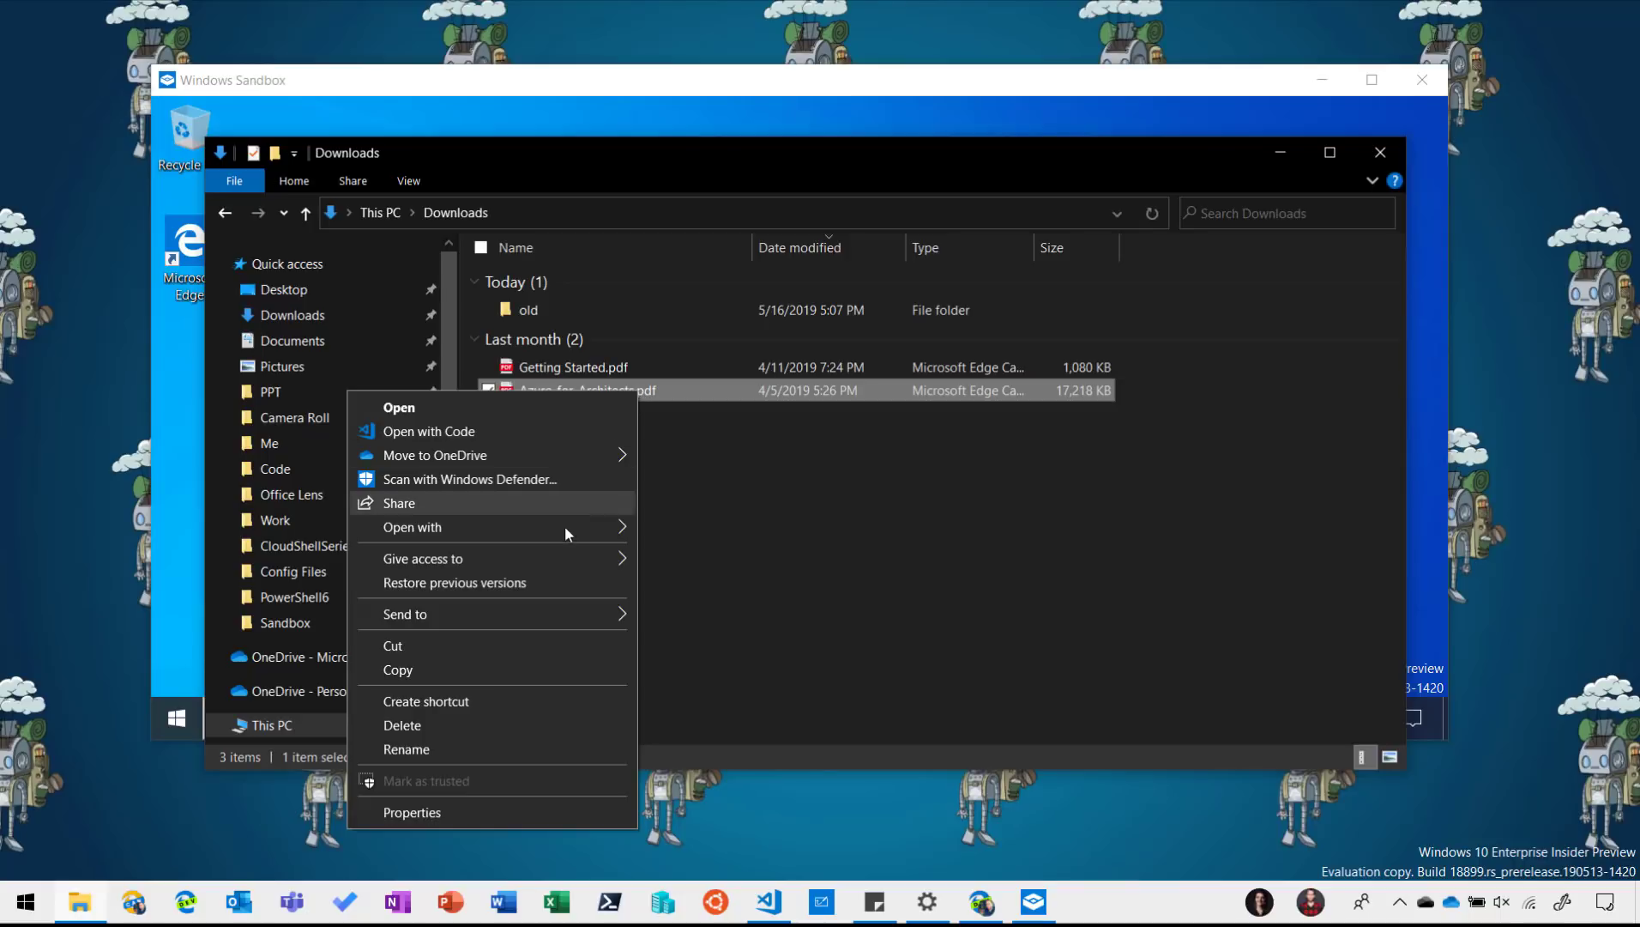
pyautogui.click(475, 670)
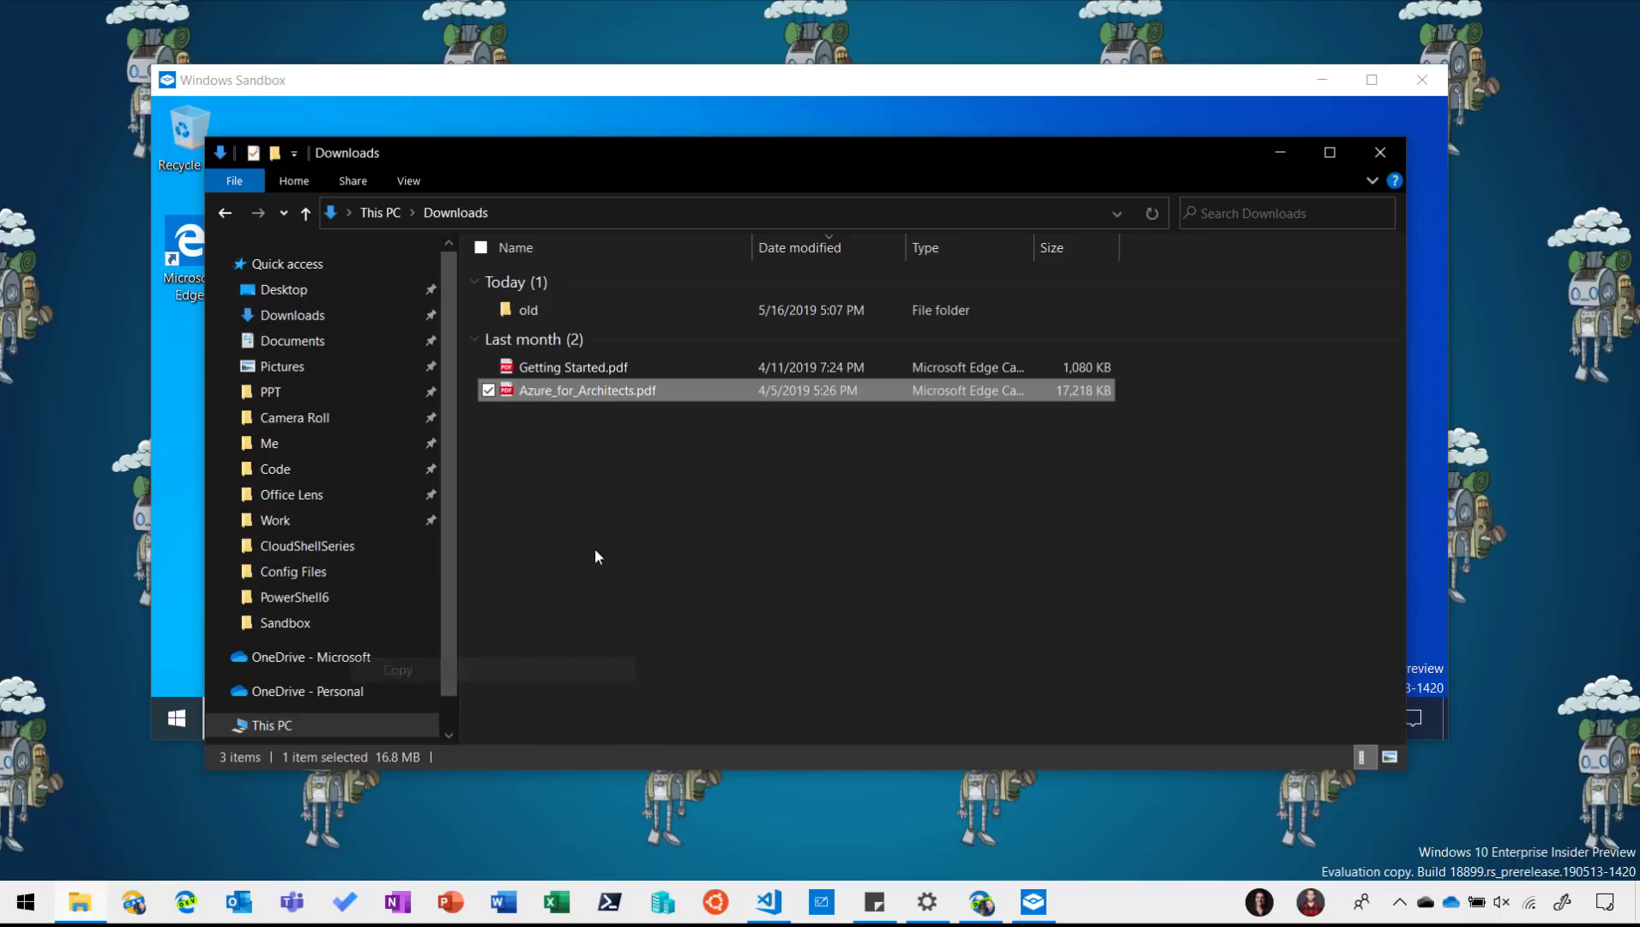
# - Paste Azure_for_Architects.pdf onto the sandbox desktop and open it in Edge to check it
pyautogui.click(1283, 152)
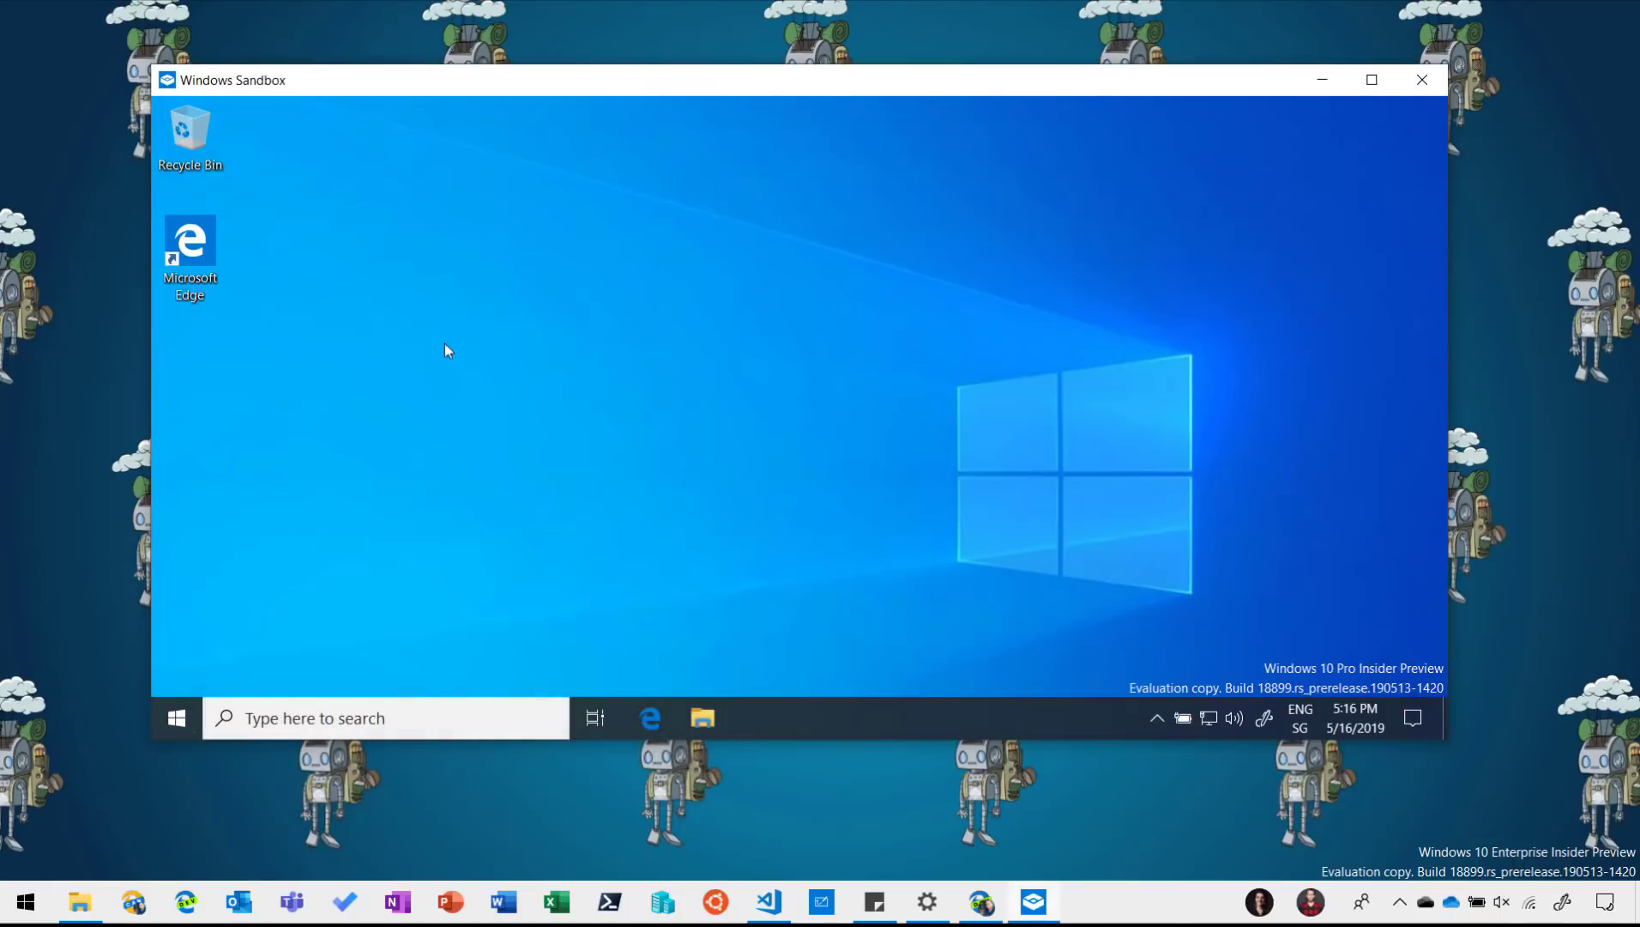
pyautogui.rightClick(322, 316)
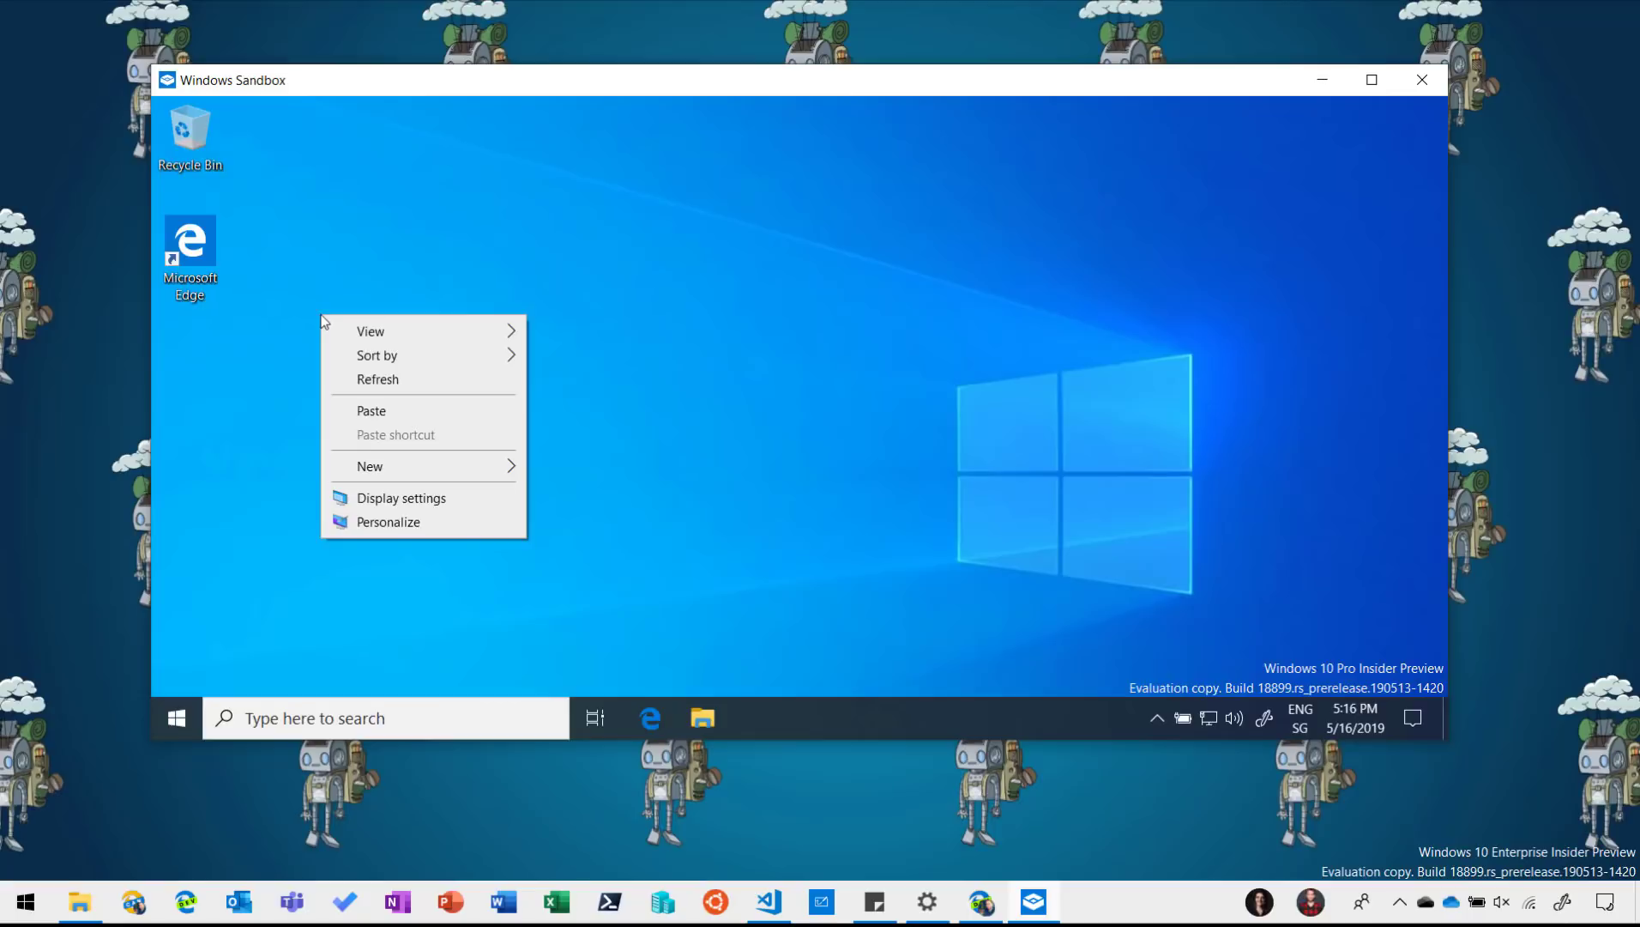
pyautogui.click(405, 413)
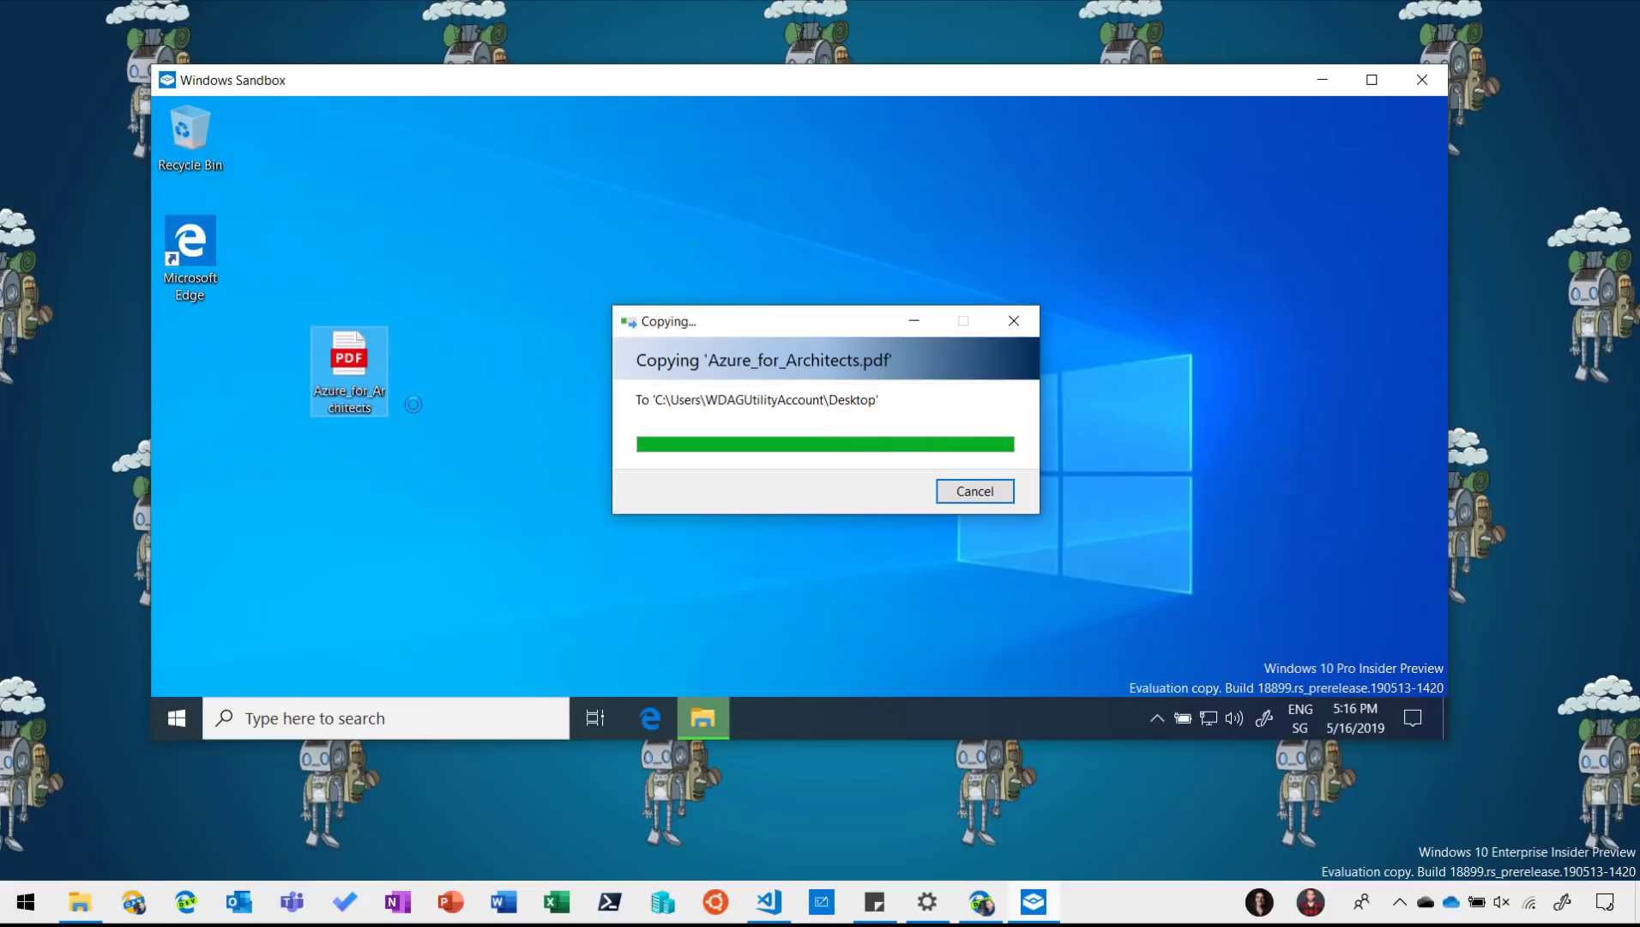
pyautogui.doubleClick(368, 371)
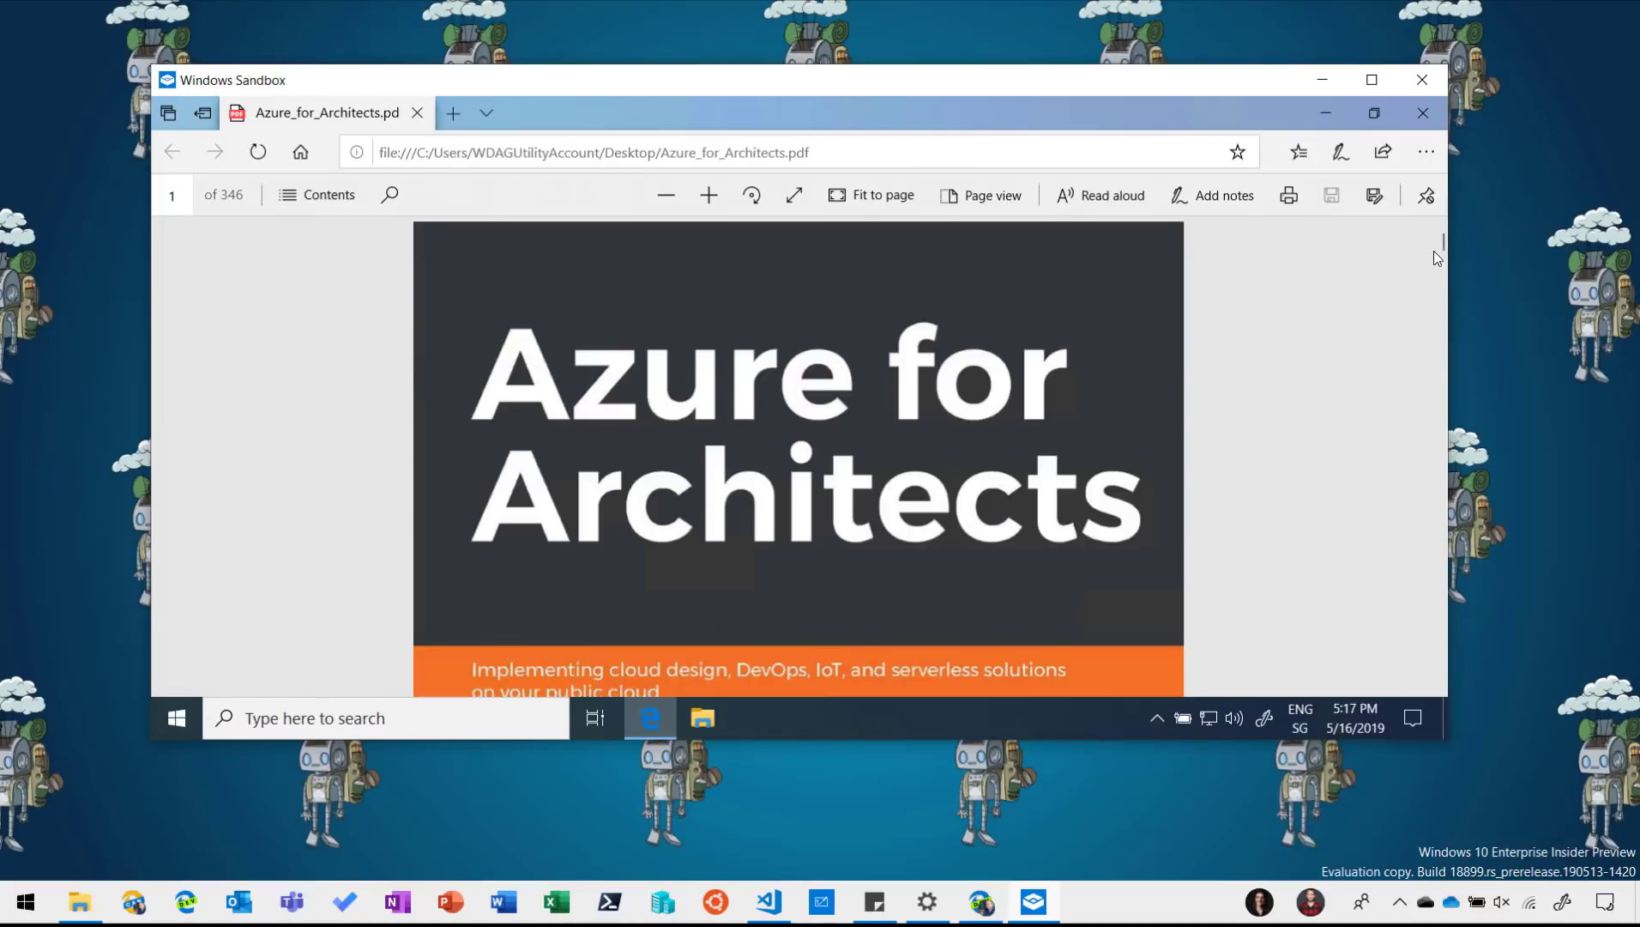
pyautogui.moveTo(1443, 244); pyautogui.dragTo(1438, 124)
# - Close the PDF viewer, then shut down Windows Sandbox, confirming its contents are discarded
pyautogui.click(1423, 113)
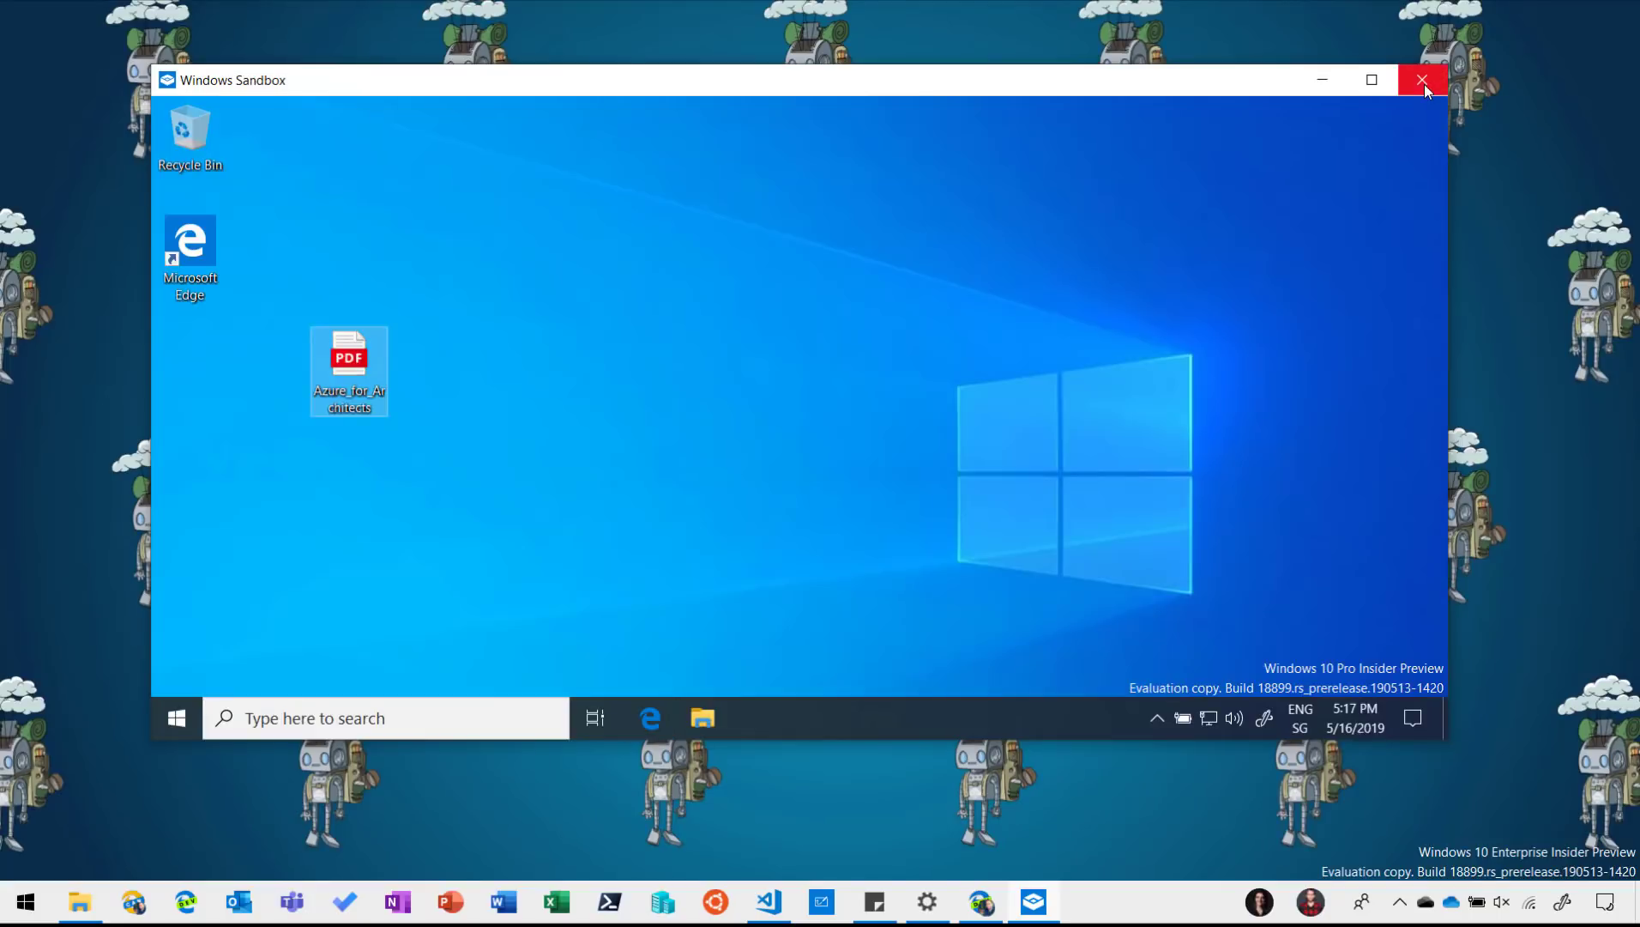
pyautogui.click(1423, 81)
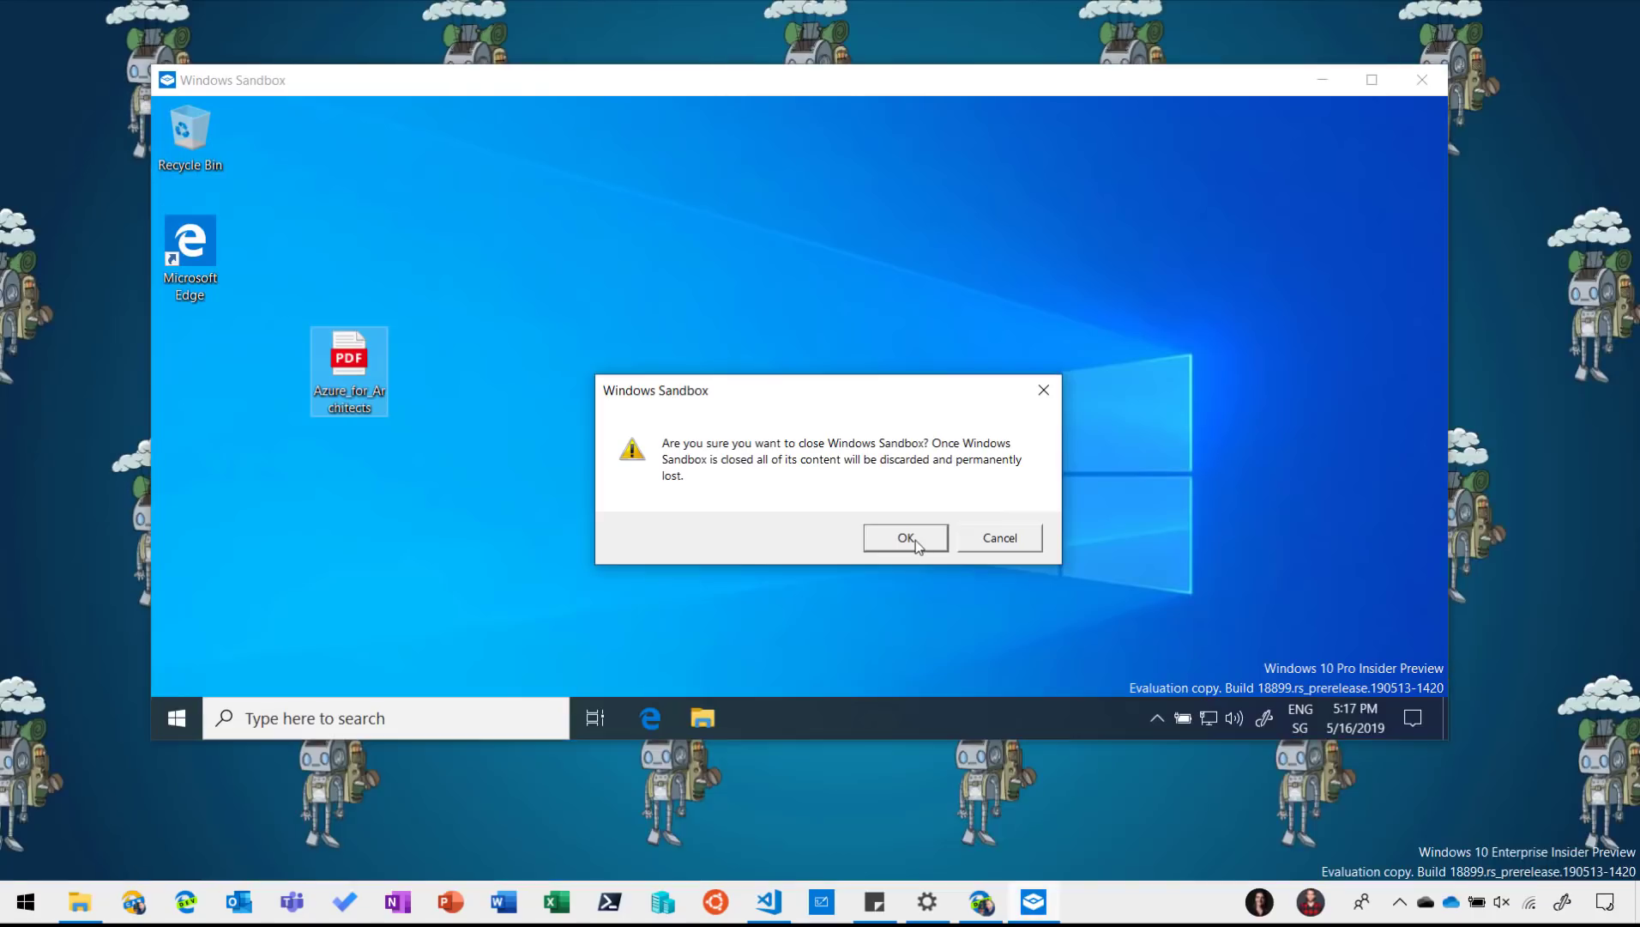
pyautogui.click(915, 540)
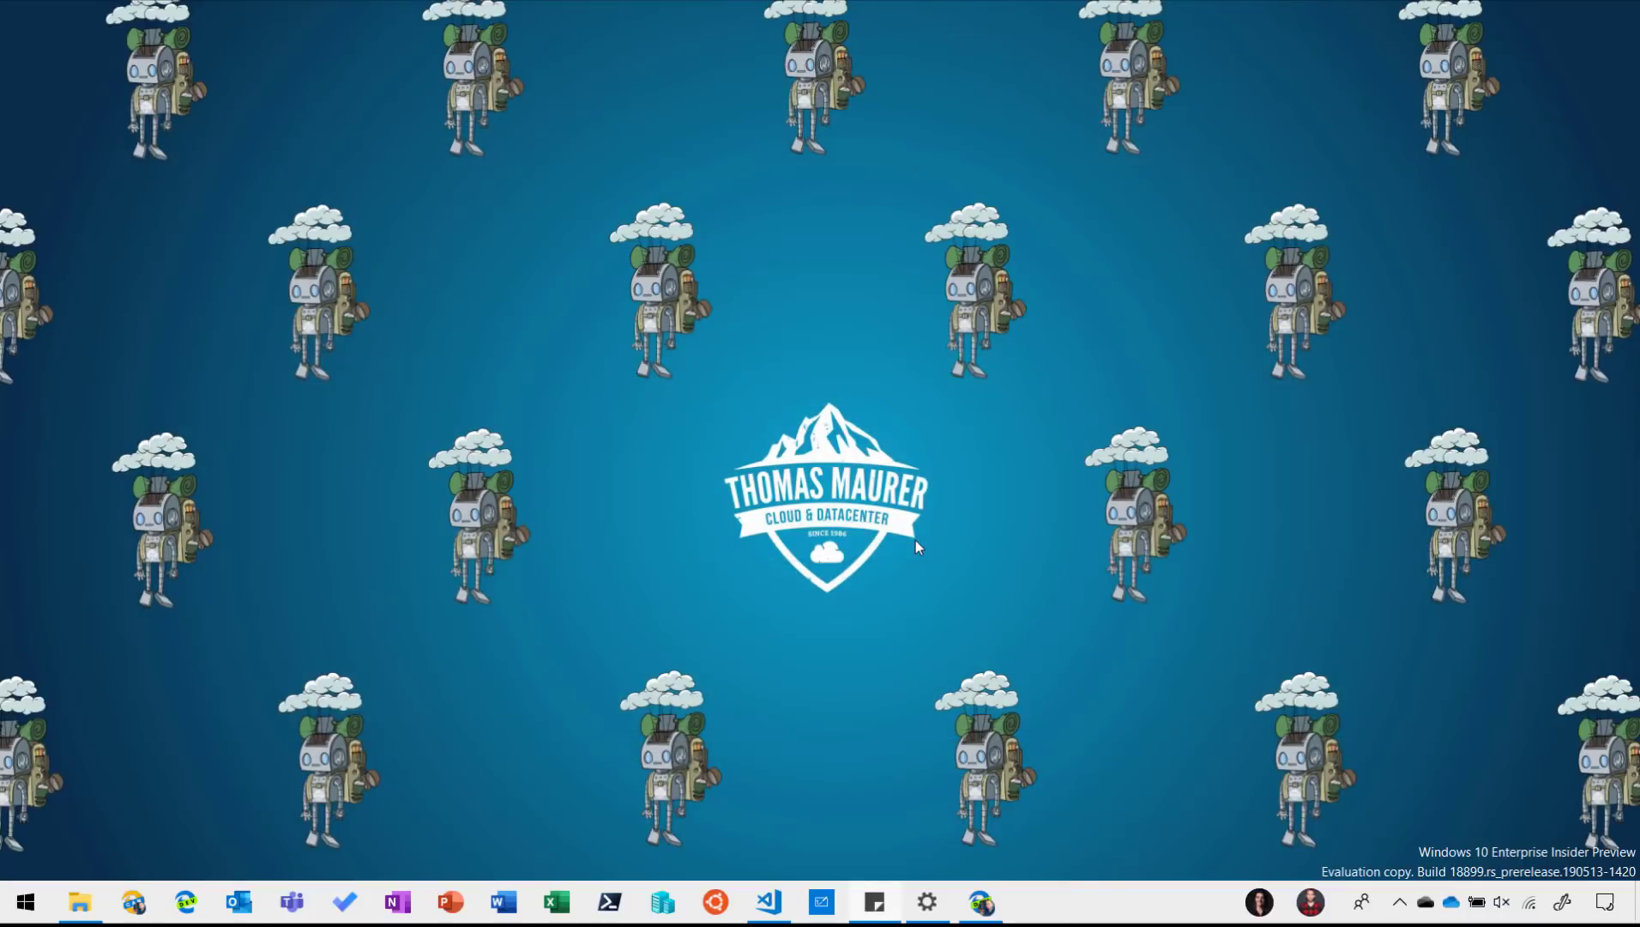
pyautogui.press('super')
pyautogui.write('windows')
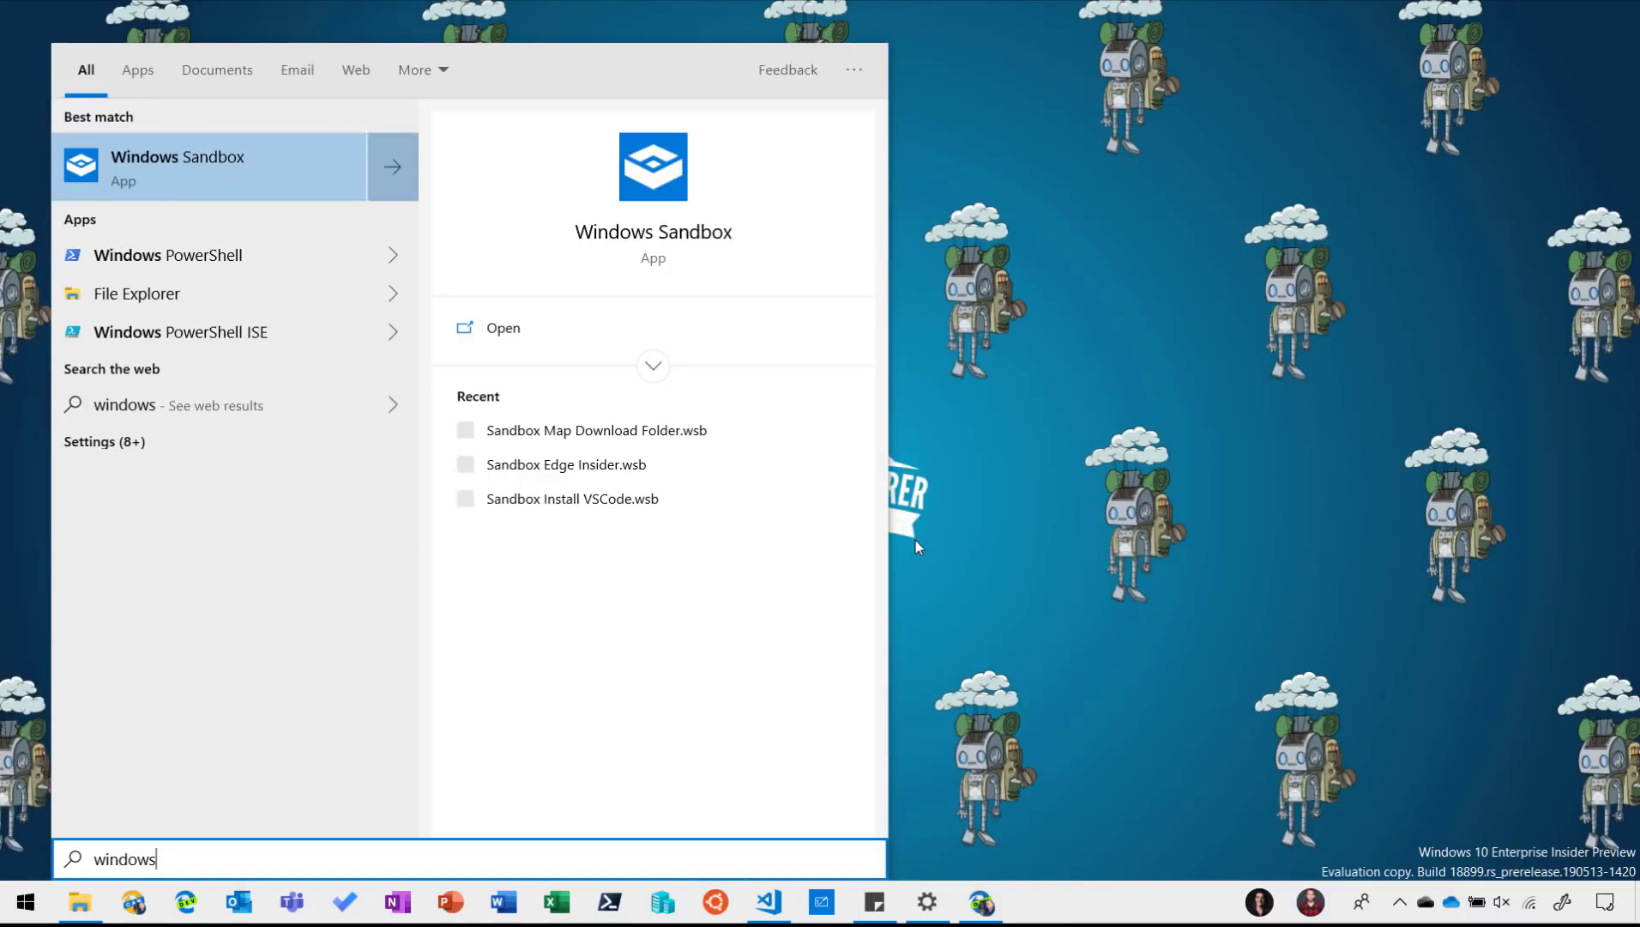
pyautogui.press('Return')
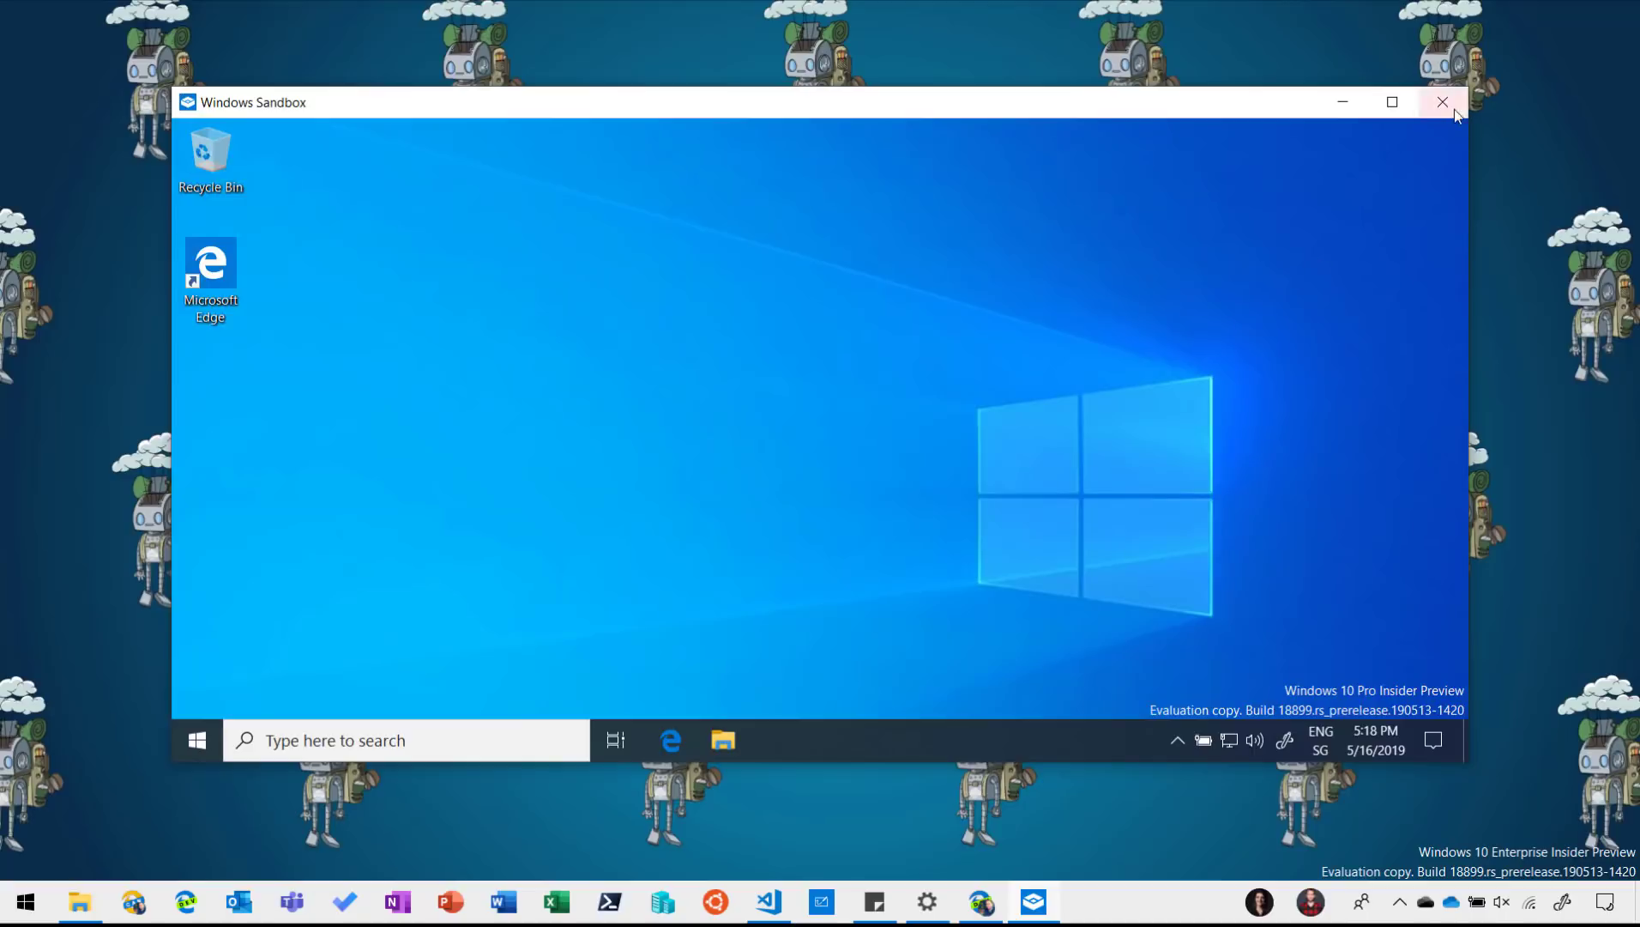
pyautogui.click(1442, 102)
pyautogui.click(866, 539)
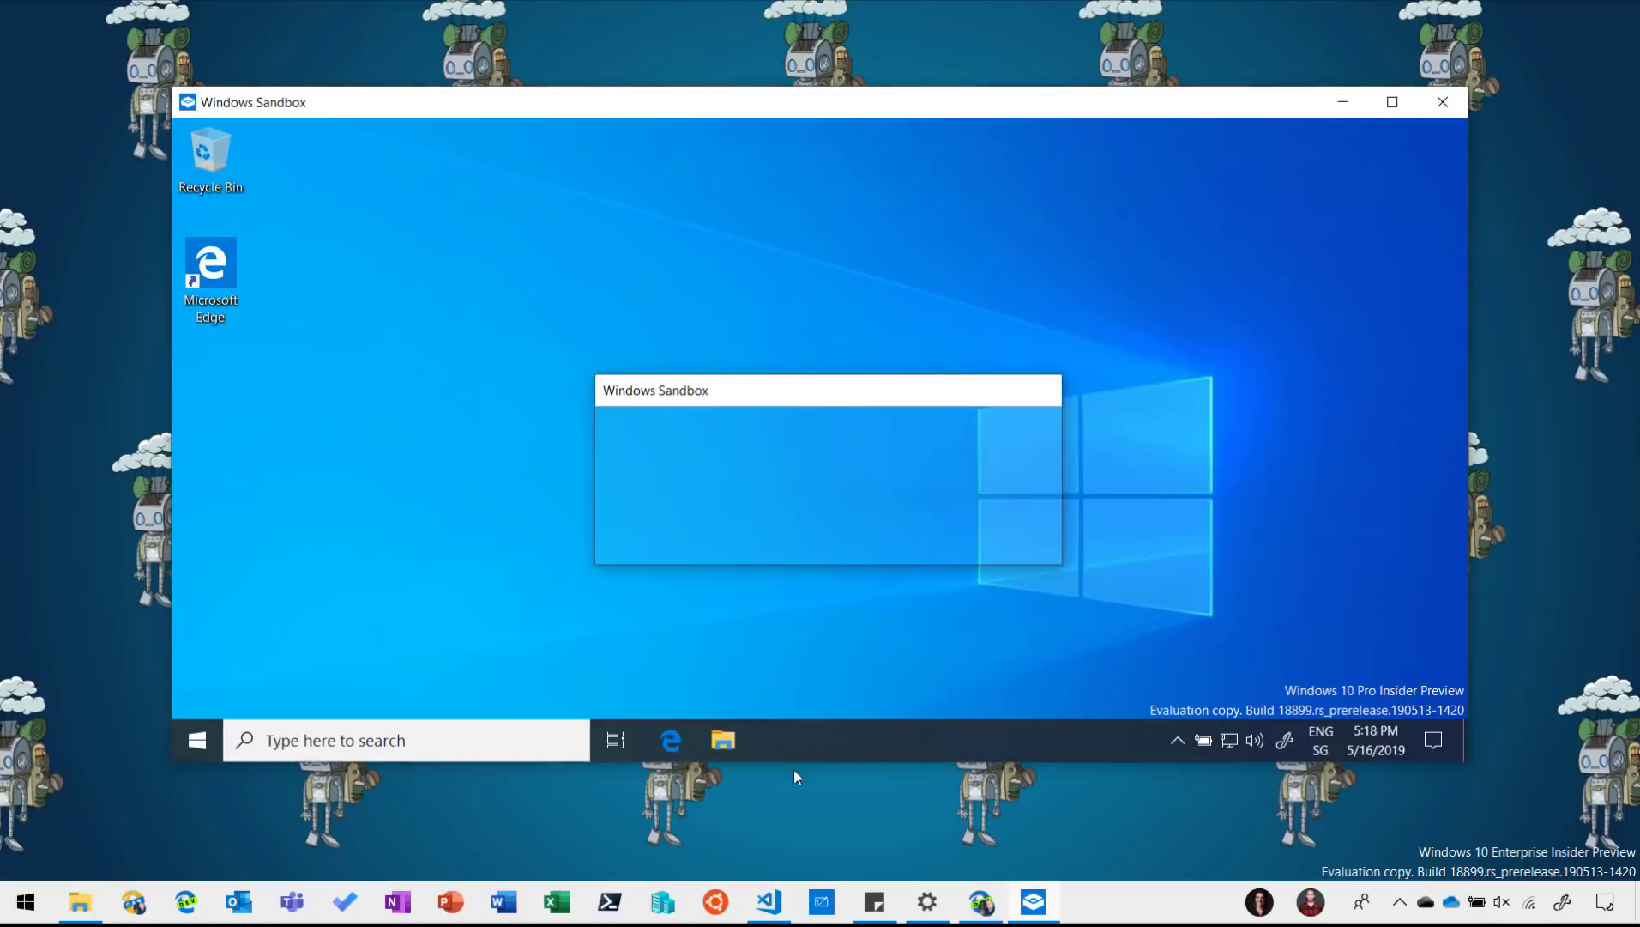
# - Return to the Windows Sandbox article and highlight the virtualized GPU and network access bullets
pyautogui.click(980, 901)
pyautogui.scroll(-5, 964, 480)
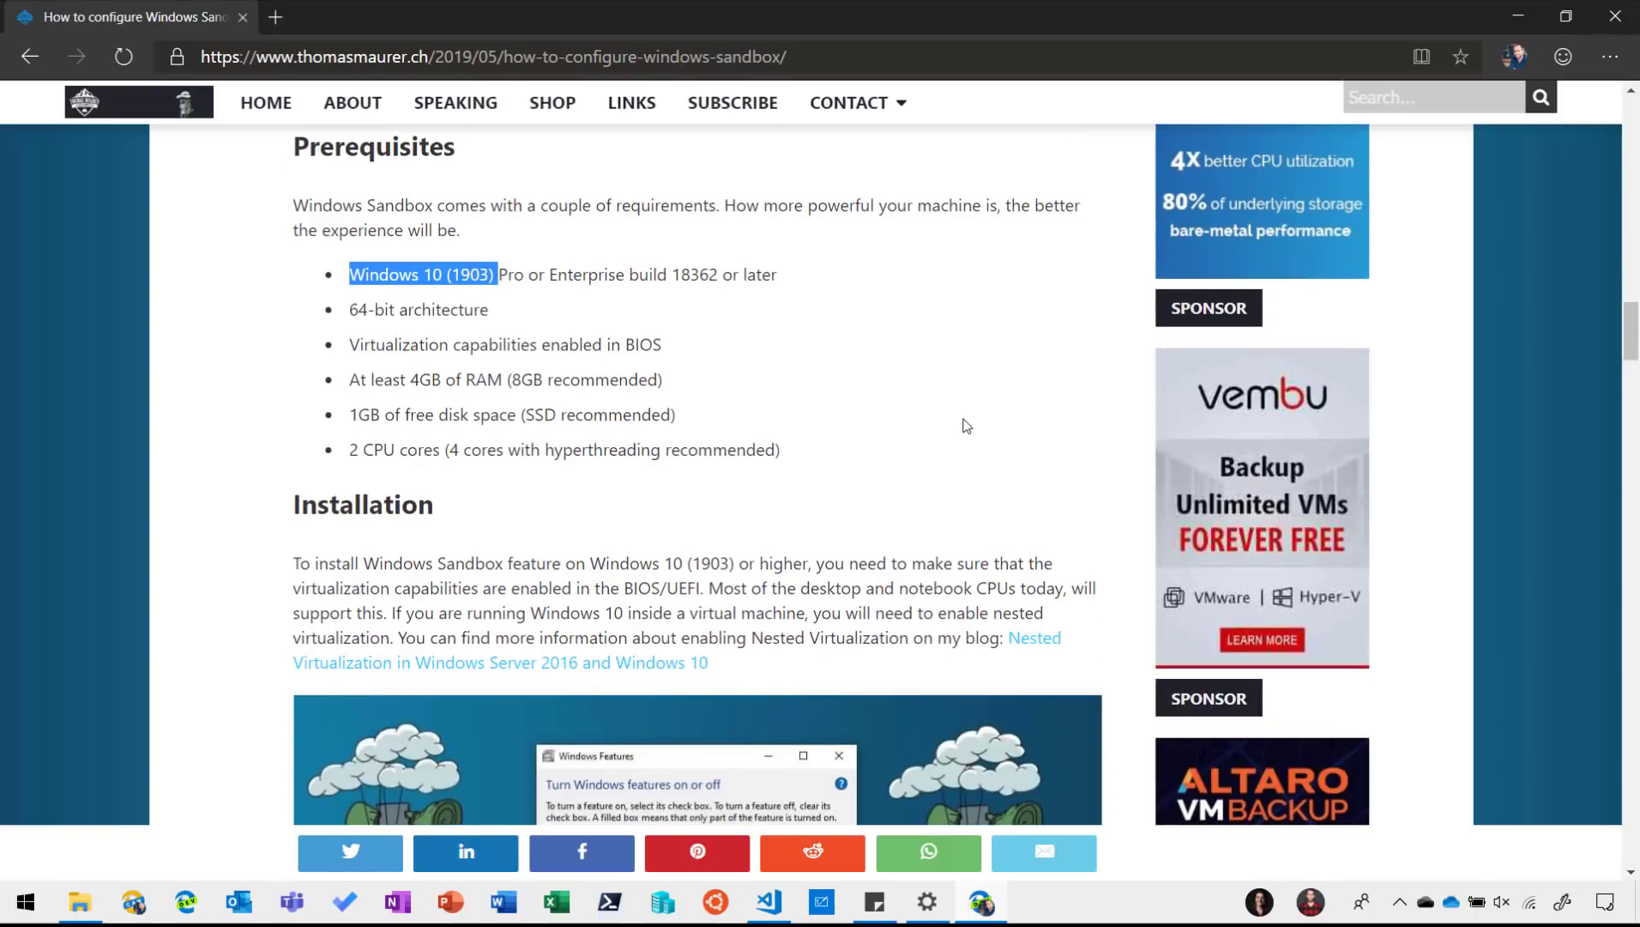
pyautogui.scroll(-15, 965, 424)
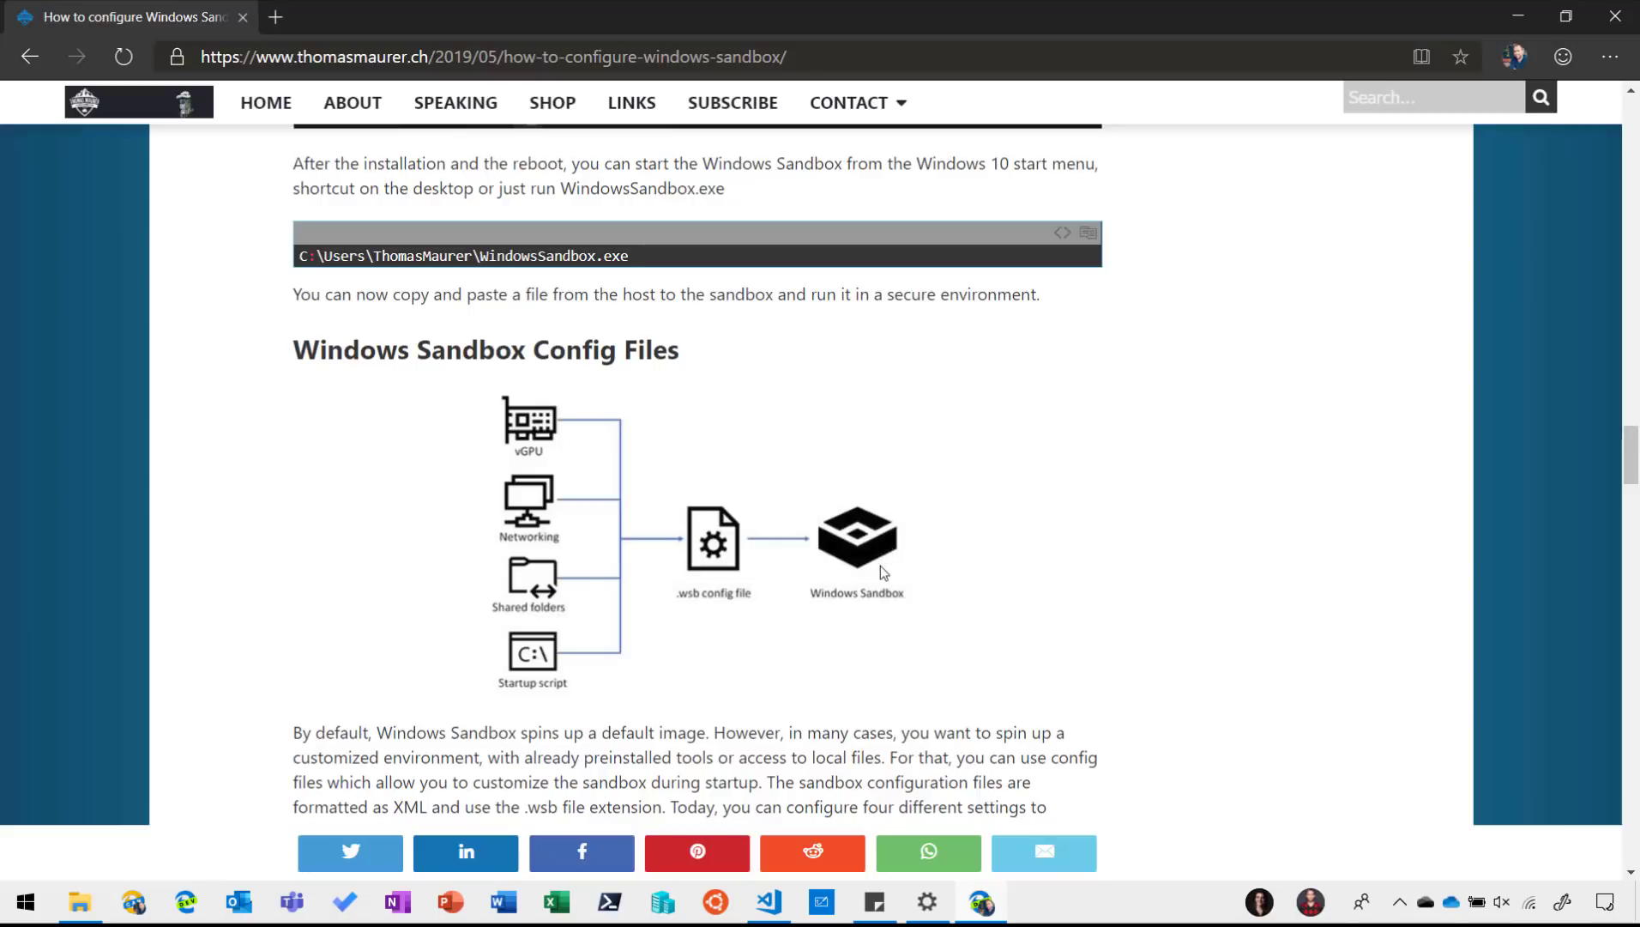
pyautogui.scroll(-3, 882, 568)
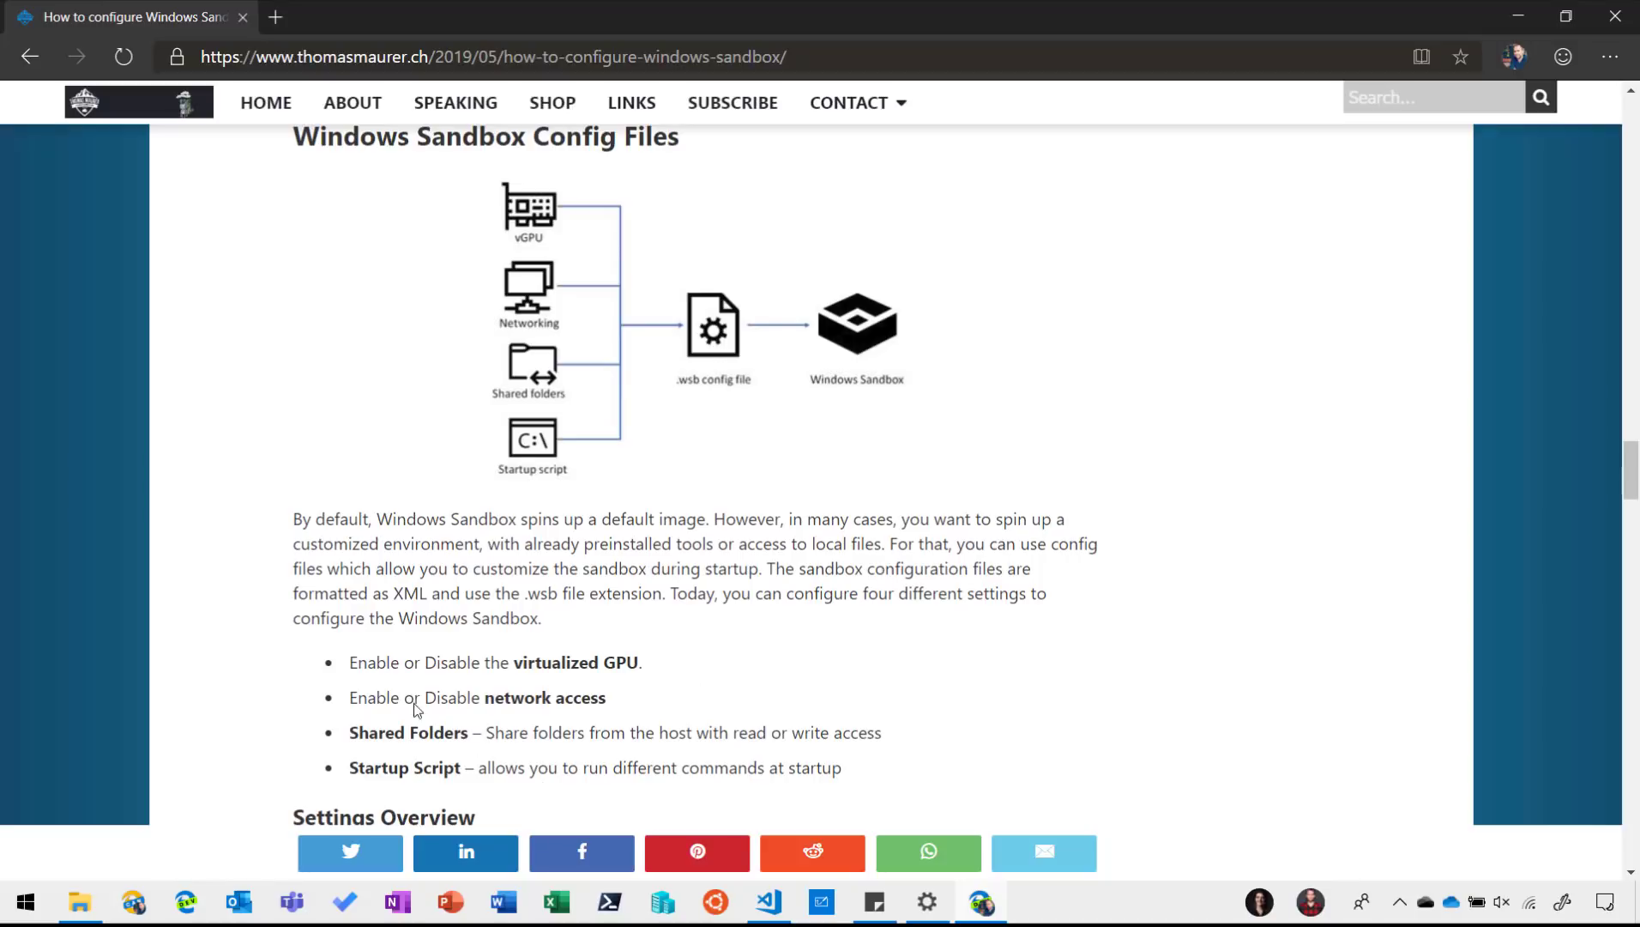
pyautogui.moveTo(352, 661); pyautogui.dragTo(642, 703)
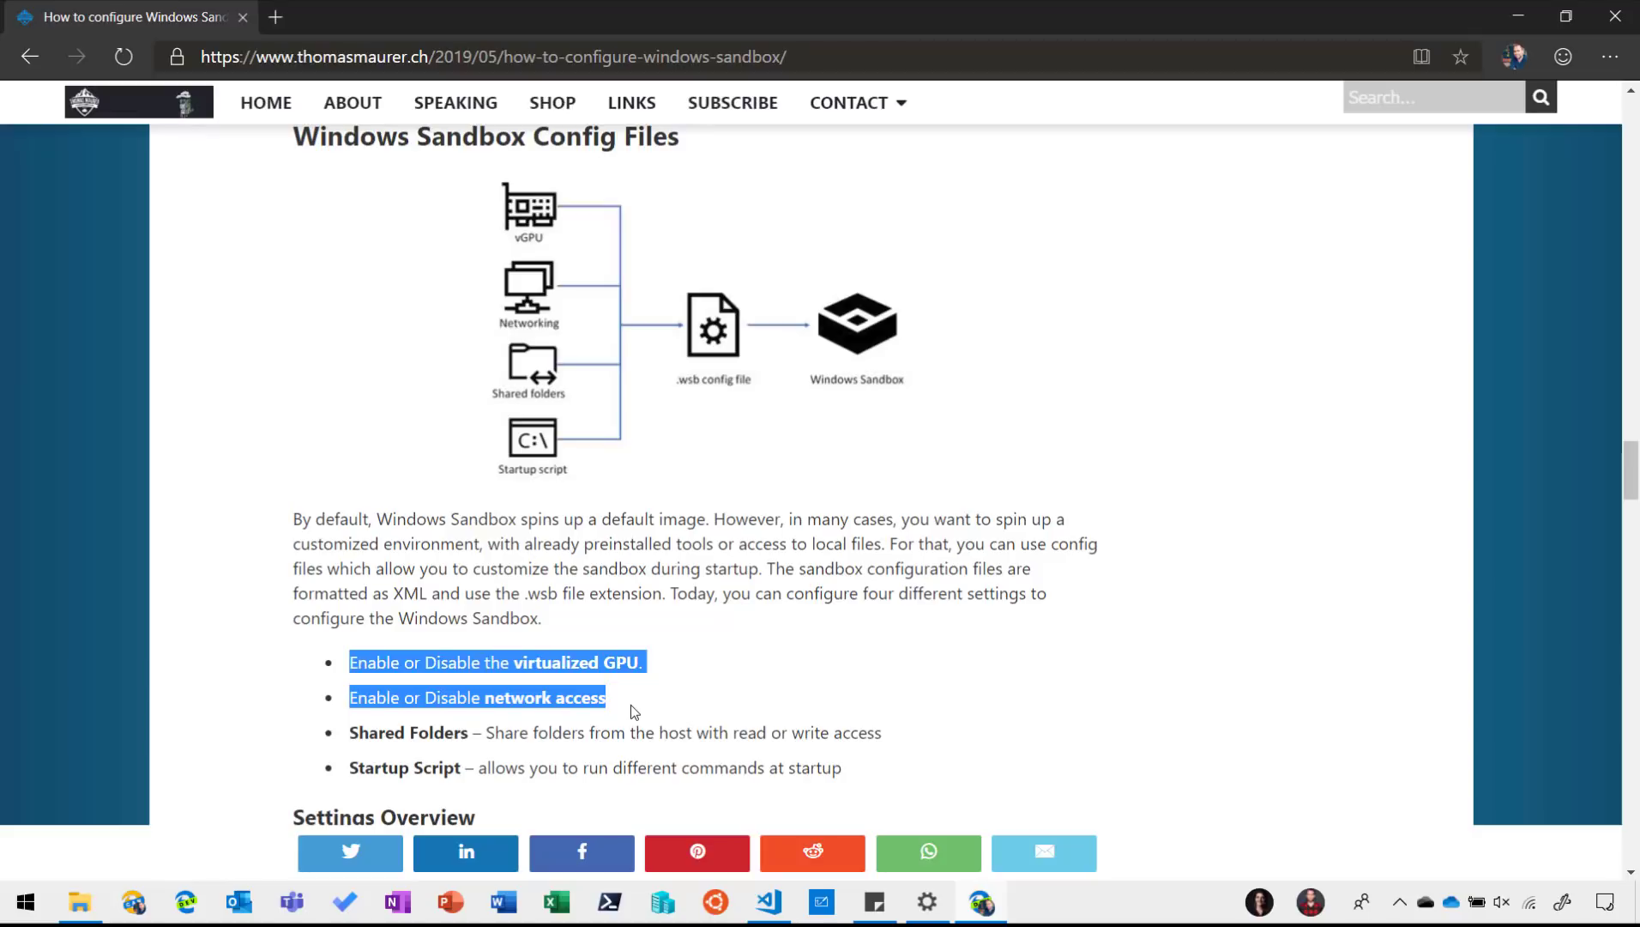
pyautogui.click(630, 705)
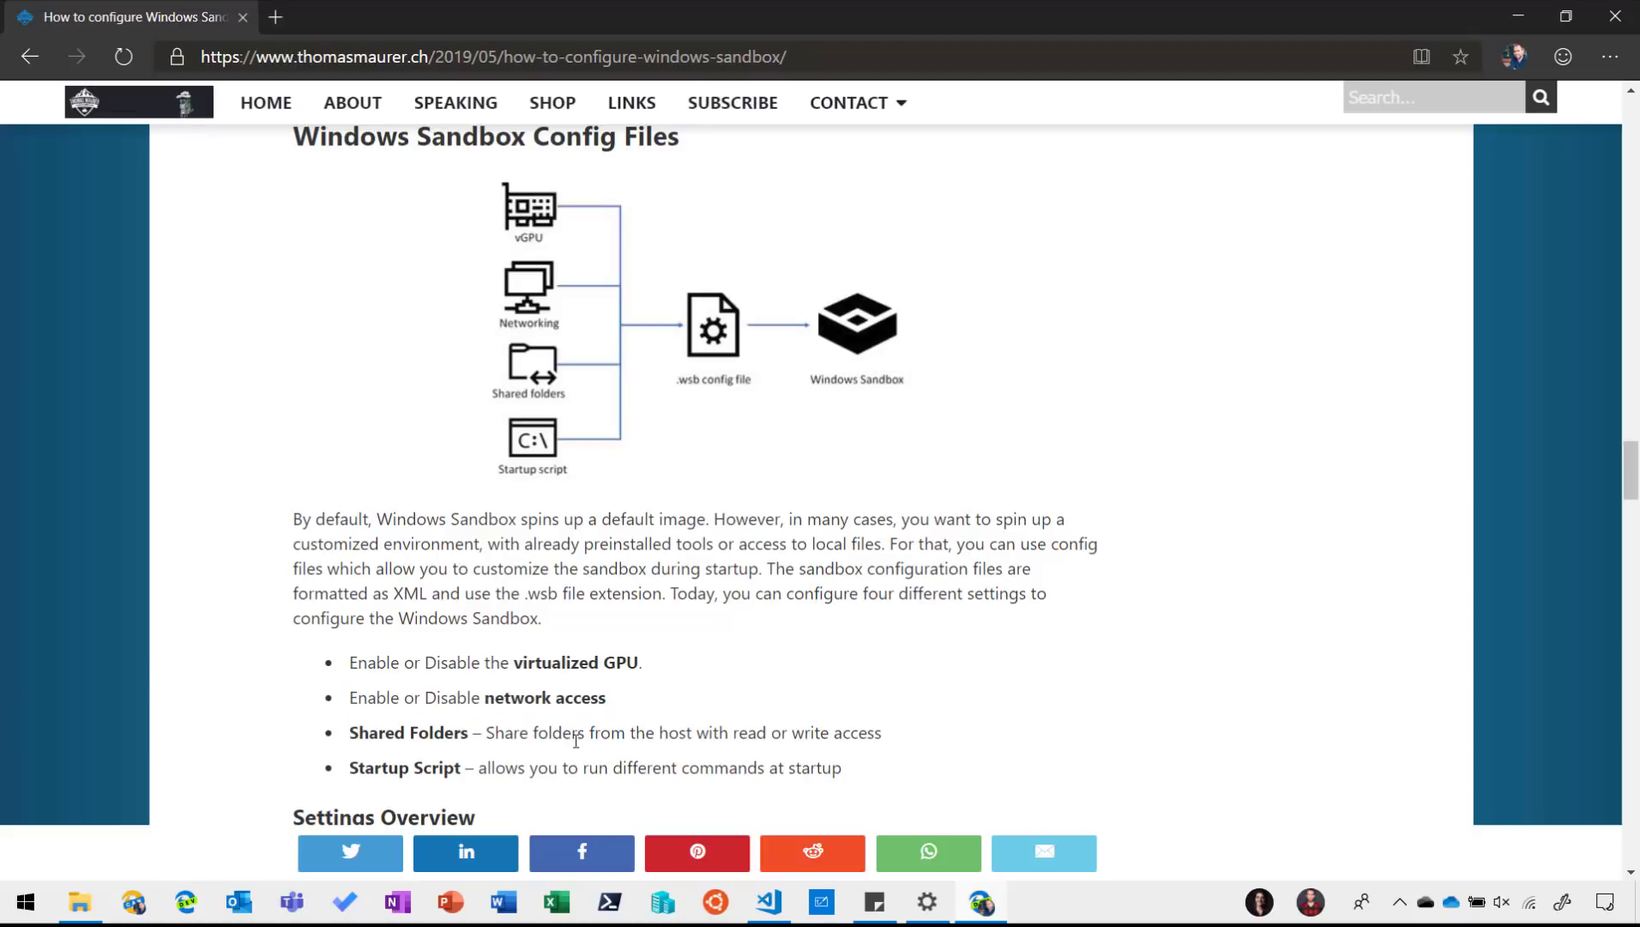
# - Highlight the Shared Folders and Startup Script bullets, then scroll to Example Config Files
pyautogui.moveTo(352, 736); pyautogui.dragTo(897, 744)
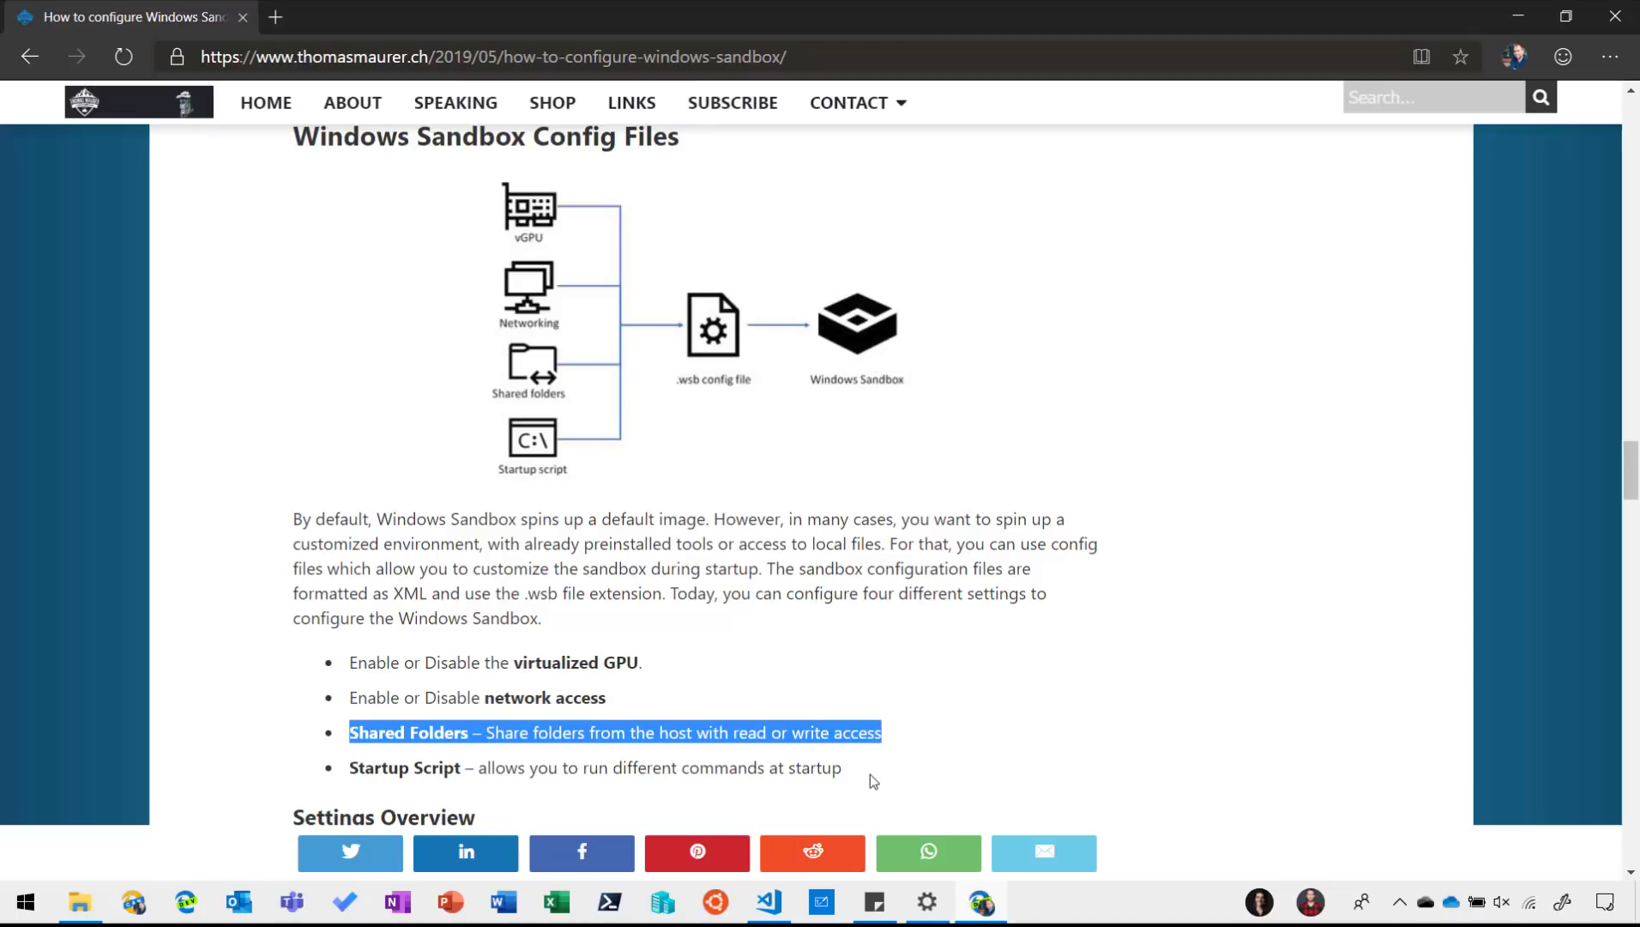
pyautogui.moveTo(870, 774); pyautogui.dragTo(354, 766)
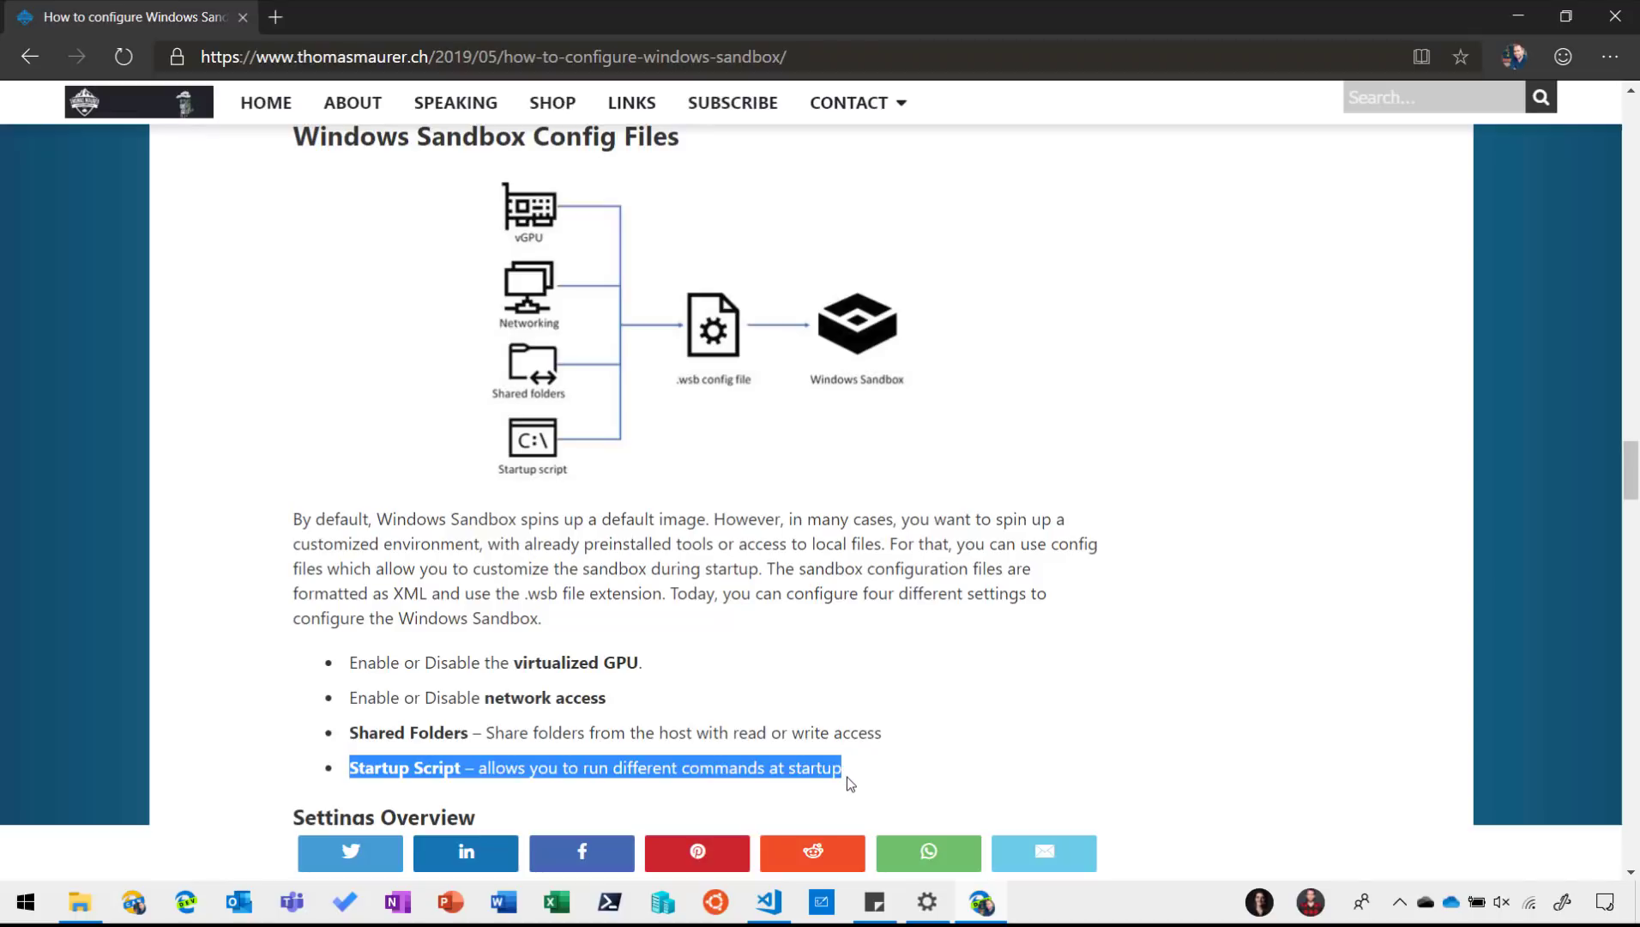
pyautogui.scroll(-5, 848, 775)
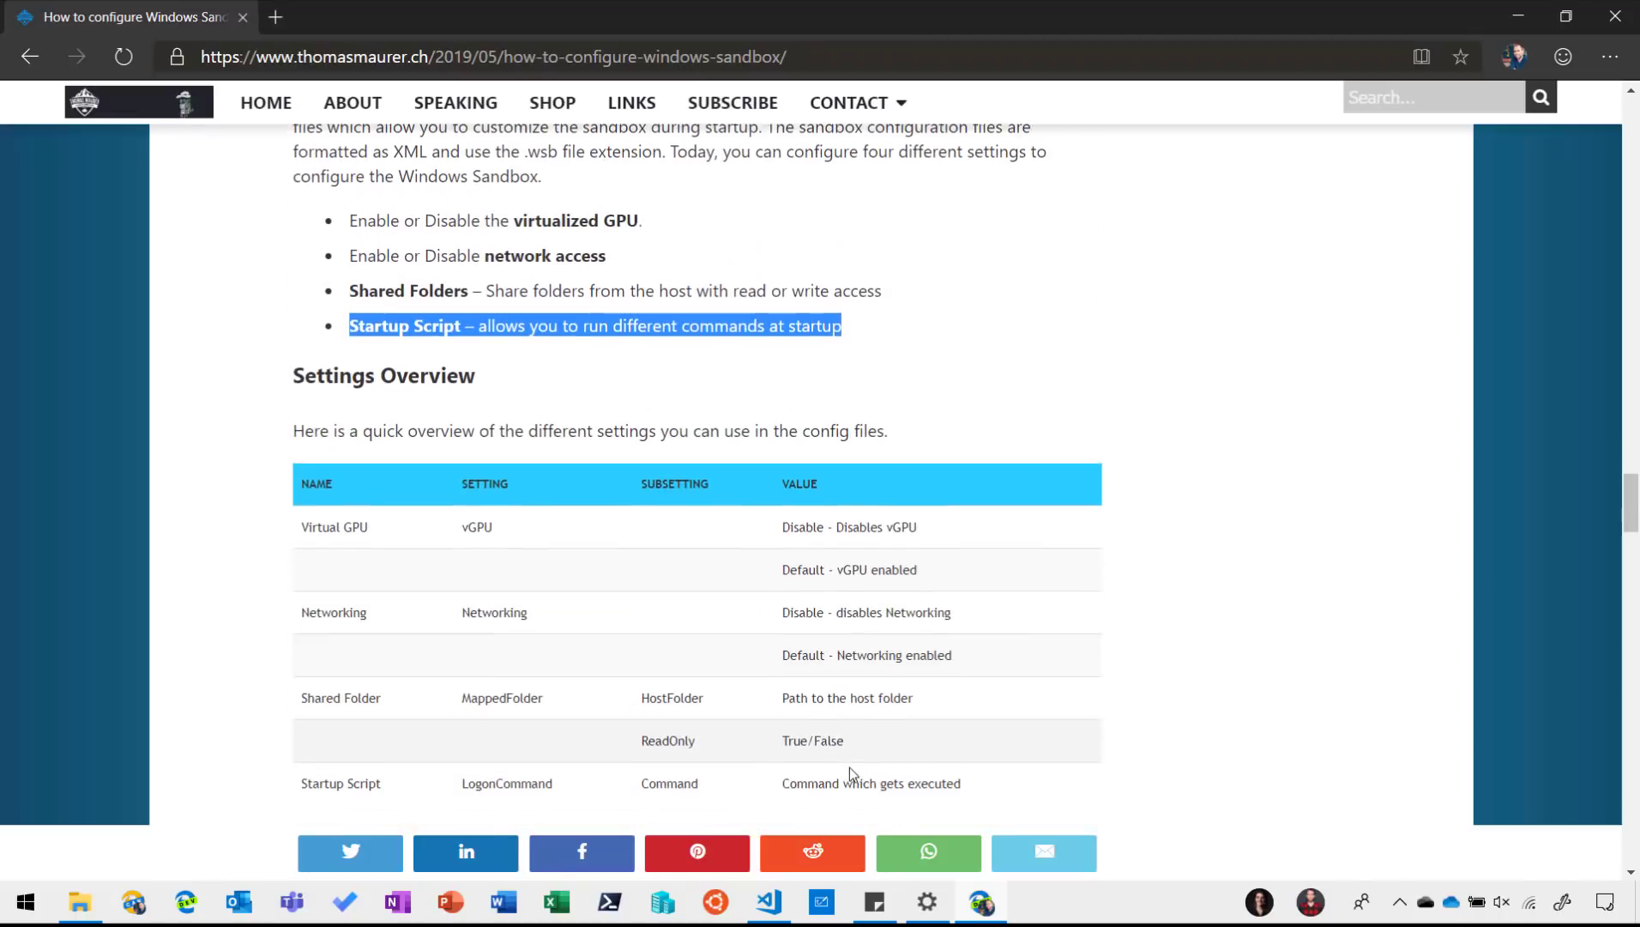
pyautogui.scroll(-8, 849, 775)
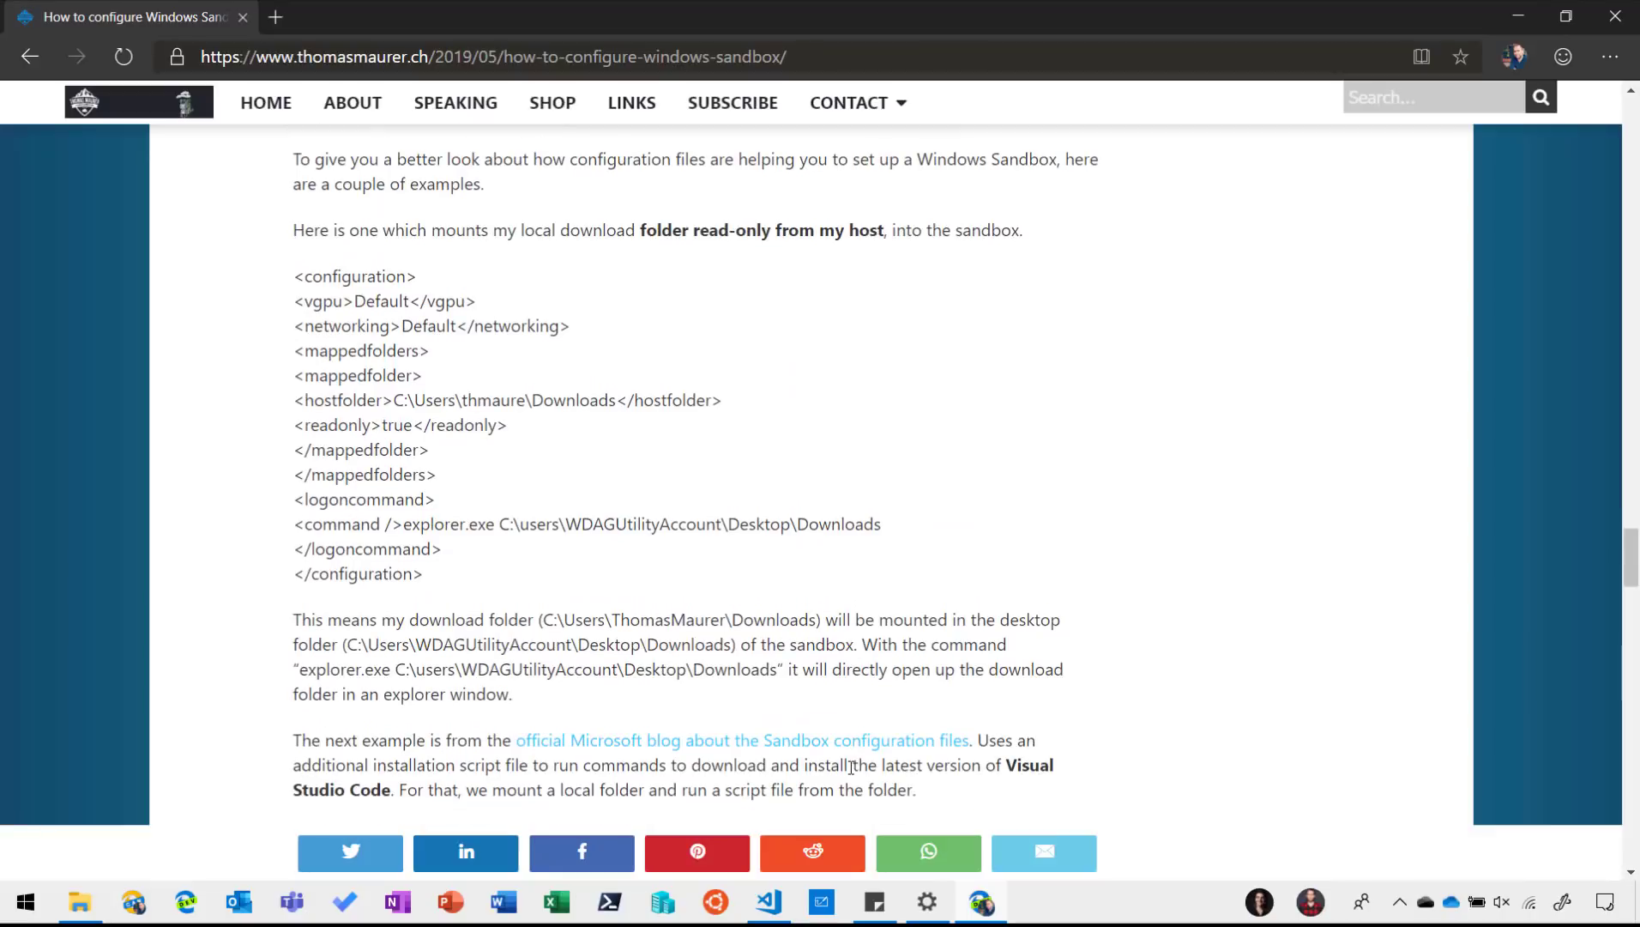
pyautogui.scroll(1, 851, 767)
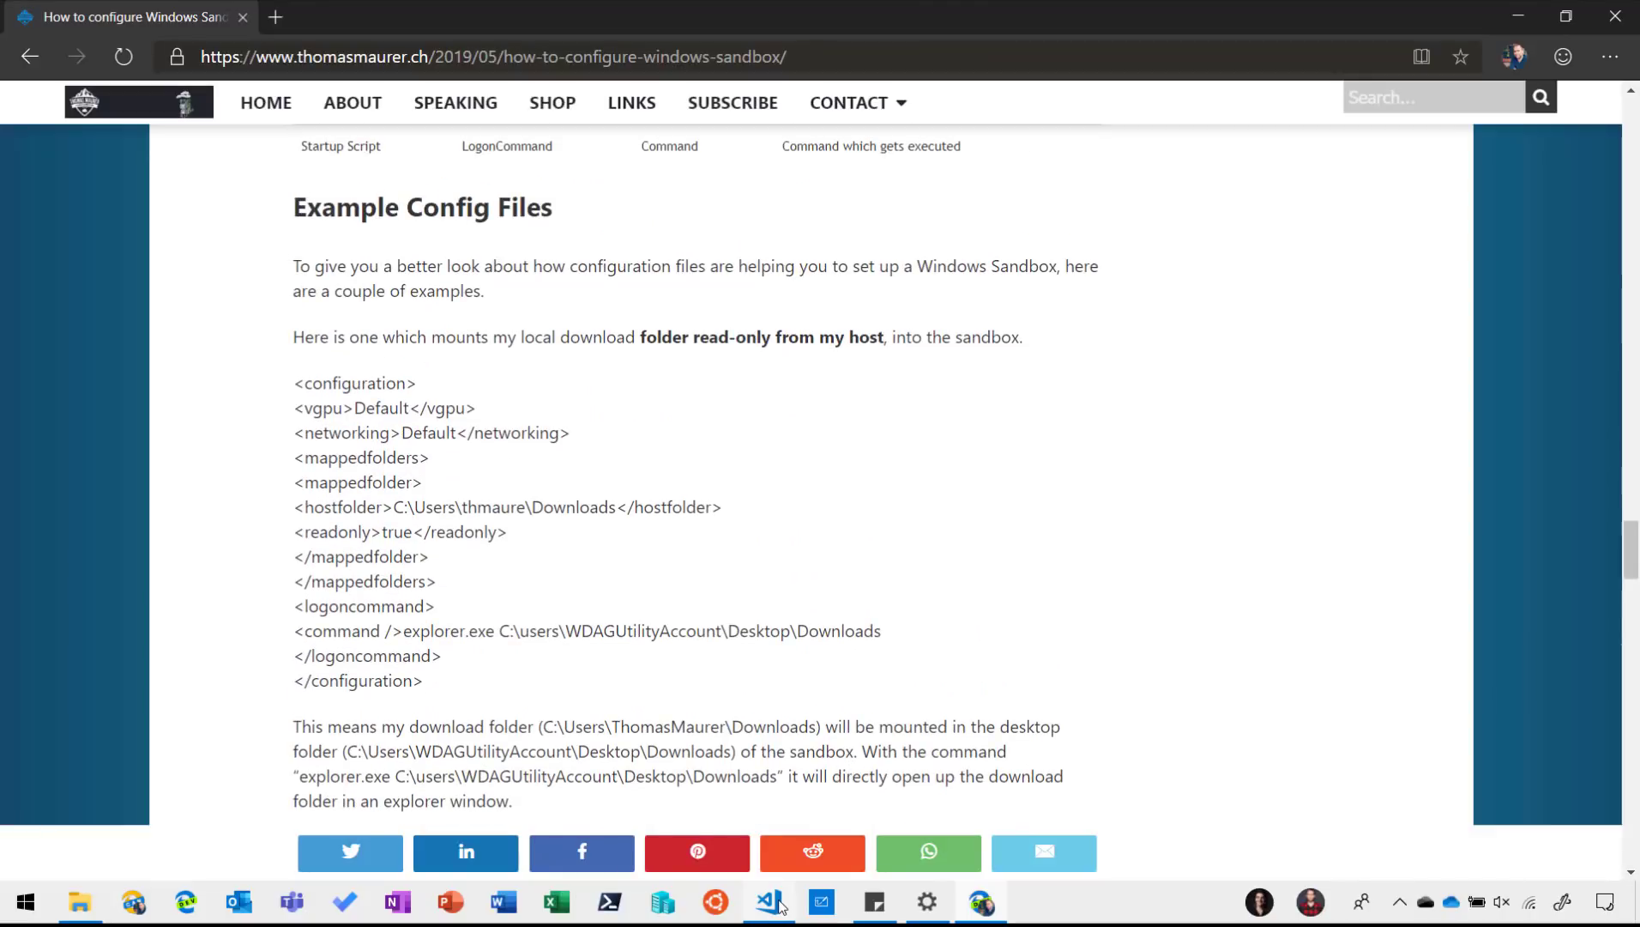
# - Bring the .wsb config to the front in VS Code and select the VGpu and Networking settings
pyautogui.moveTo(780, 905)
pyautogui.click(777, 775)
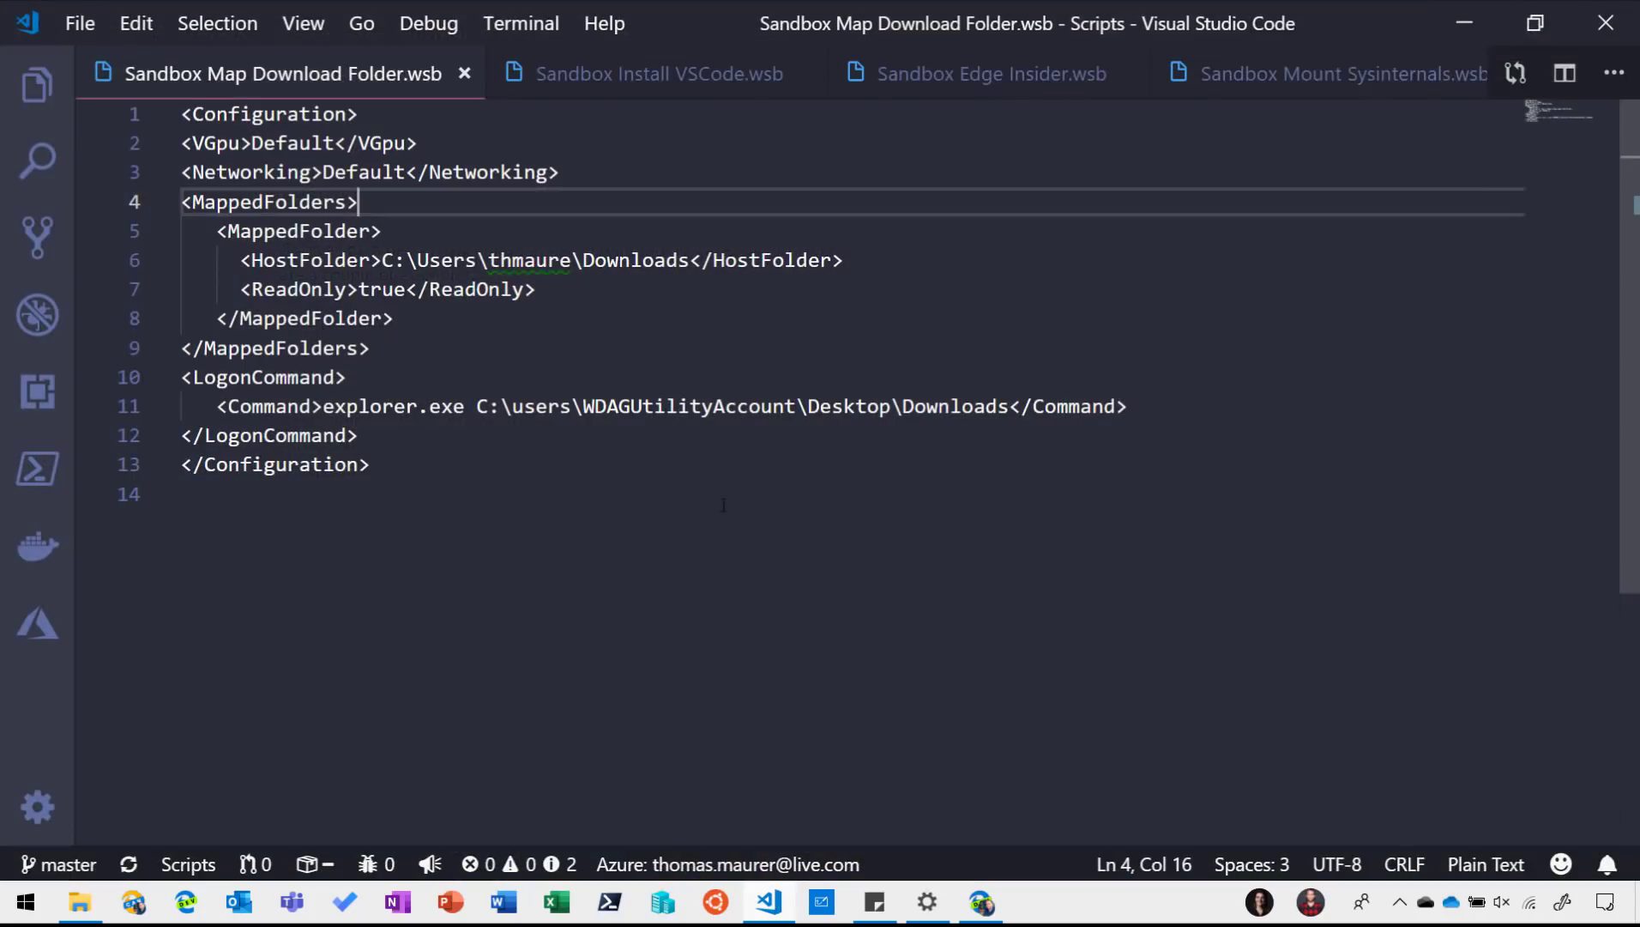
pyautogui.click(538, 495)
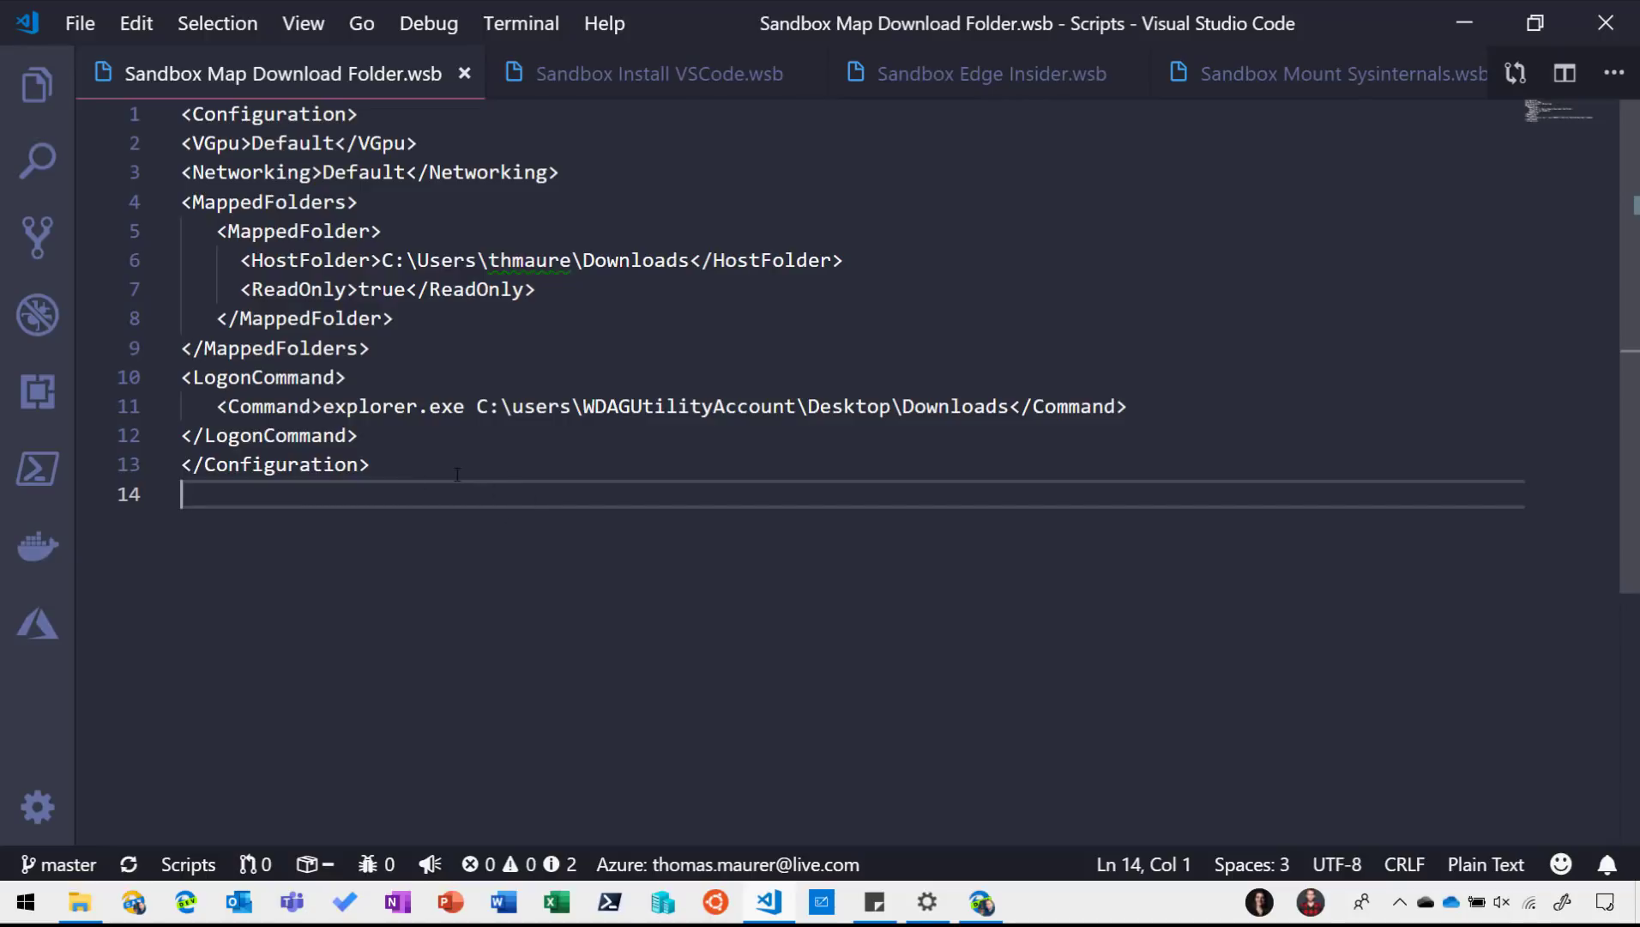
pyautogui.click(183, 143)
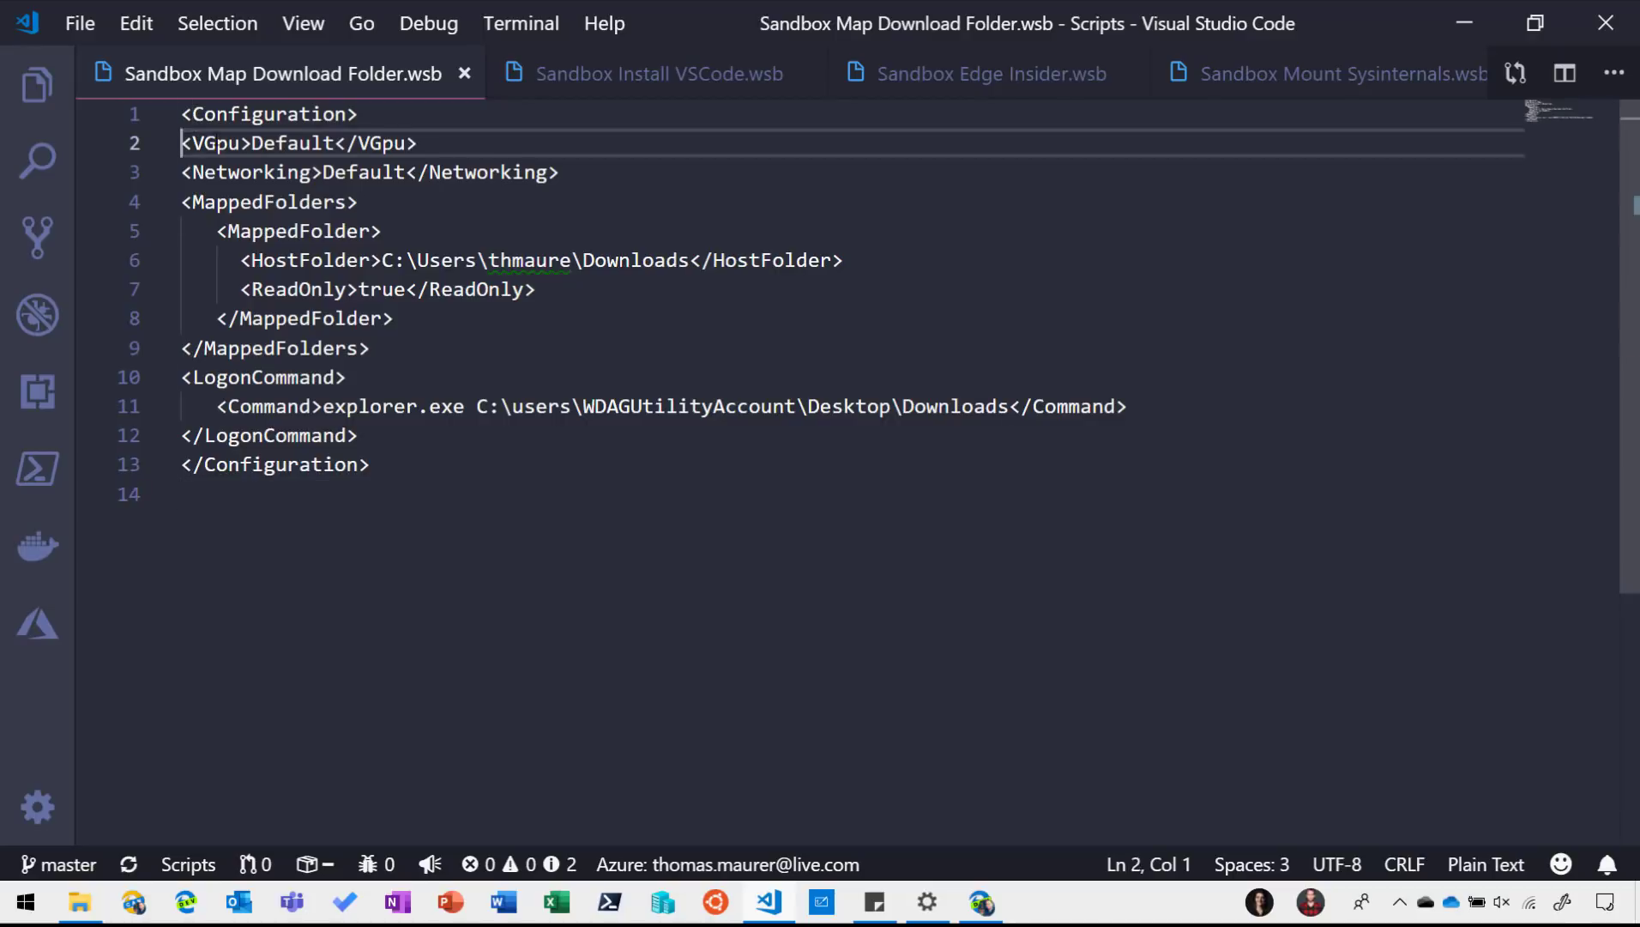
pyautogui.moveTo(182, 143); pyautogui.dragTo(576, 174)
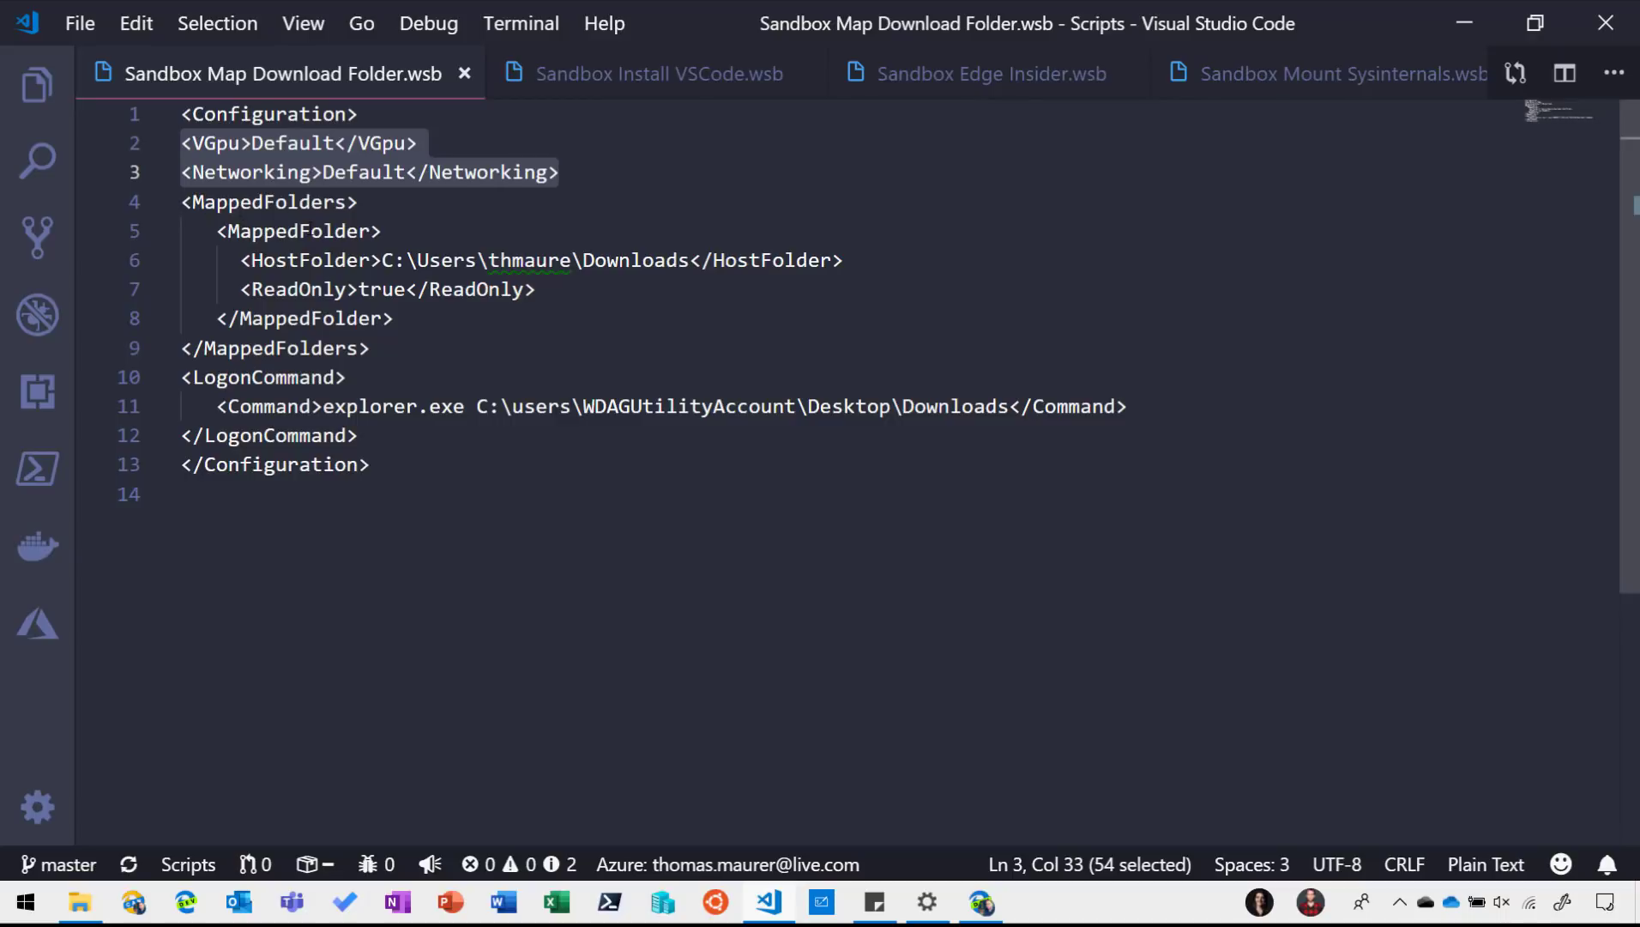
# - Select the MappedFolder block, its ReadOnly value true, and the LogonCommand block
pyautogui.moveTo(393, 318); pyautogui.dragTo(172, 203)
pyautogui.click(300, 289)
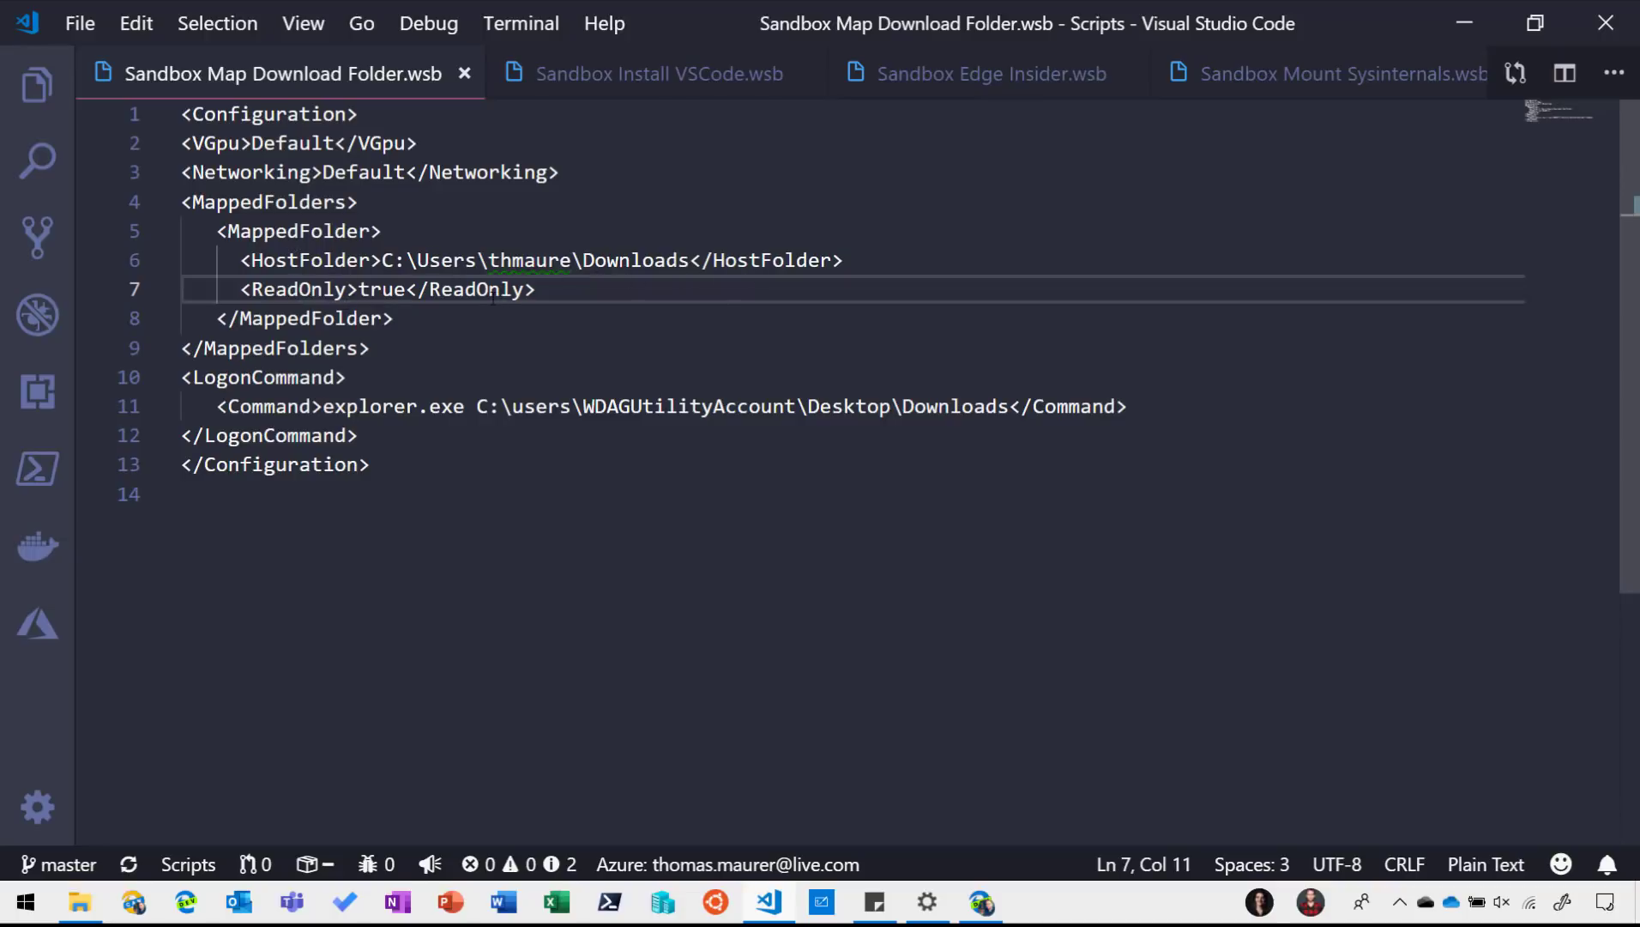
pyautogui.moveTo(417, 289); pyautogui.dragTo(358, 289)
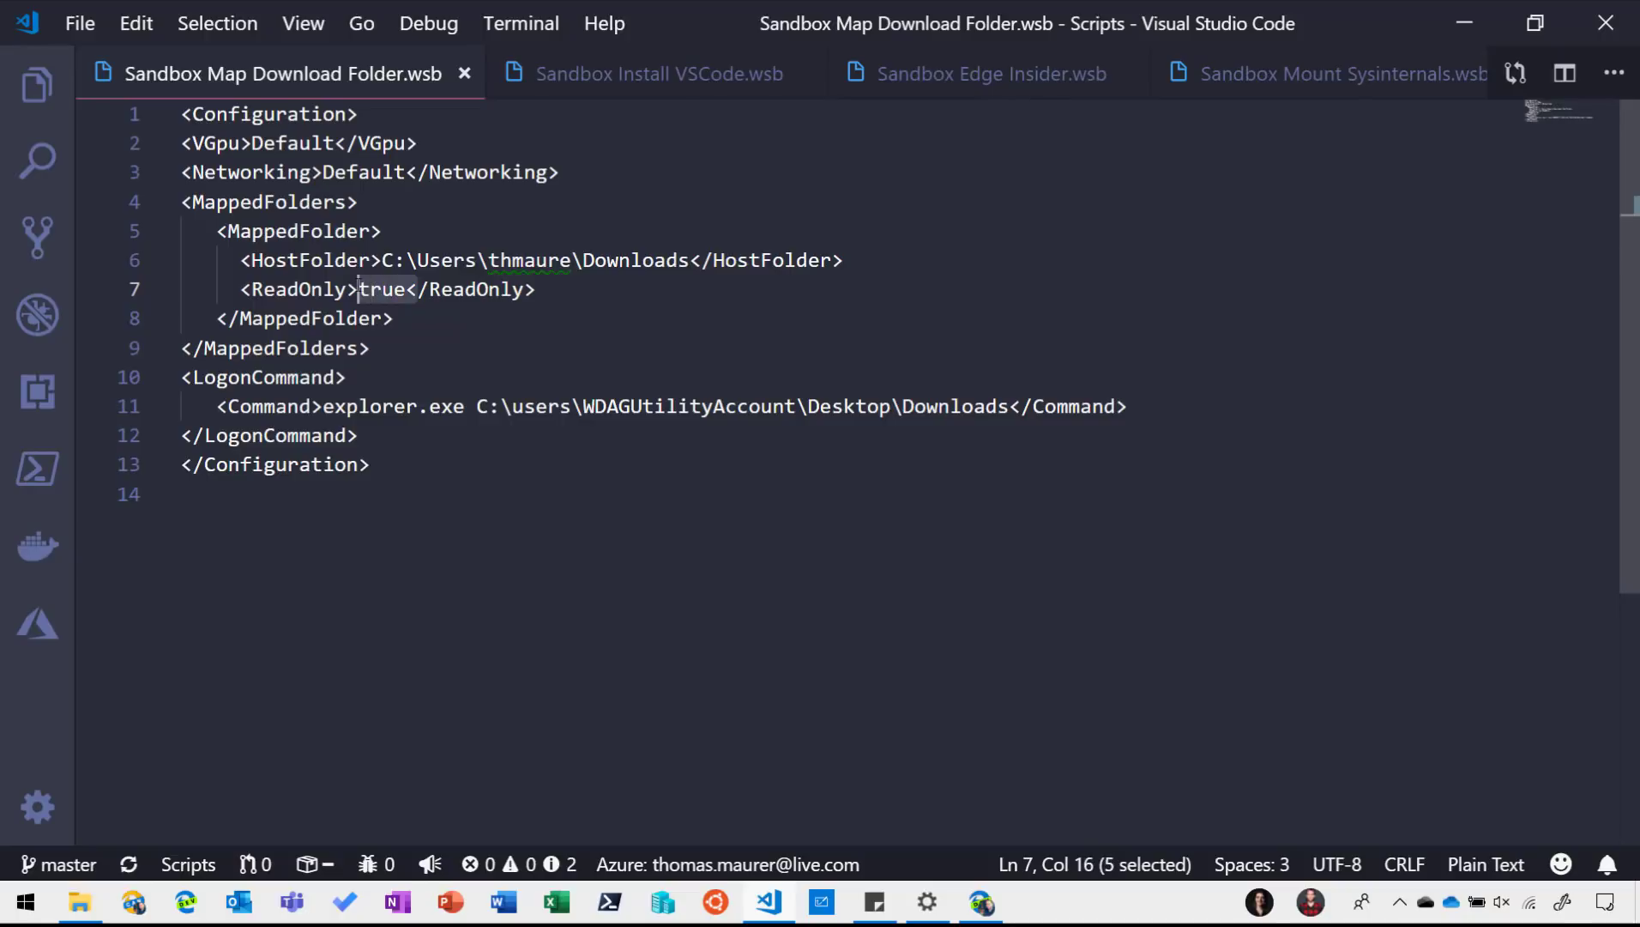
pyautogui.moveTo(384, 464); pyautogui.dragTo(186, 380)
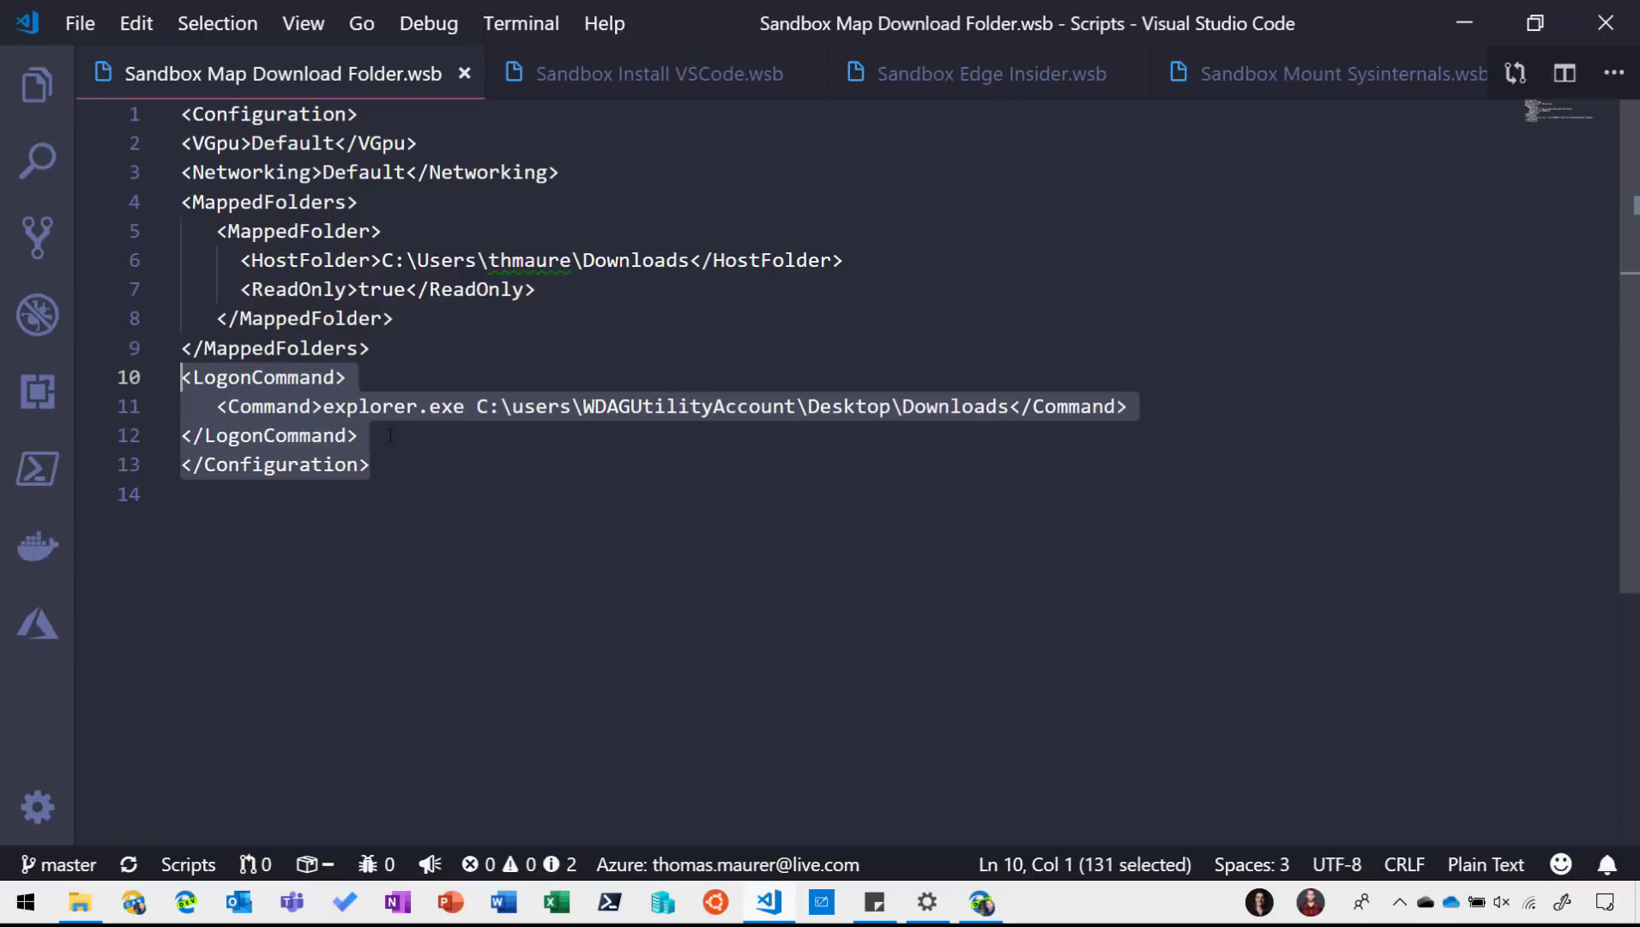
pyautogui.click(326, 377)
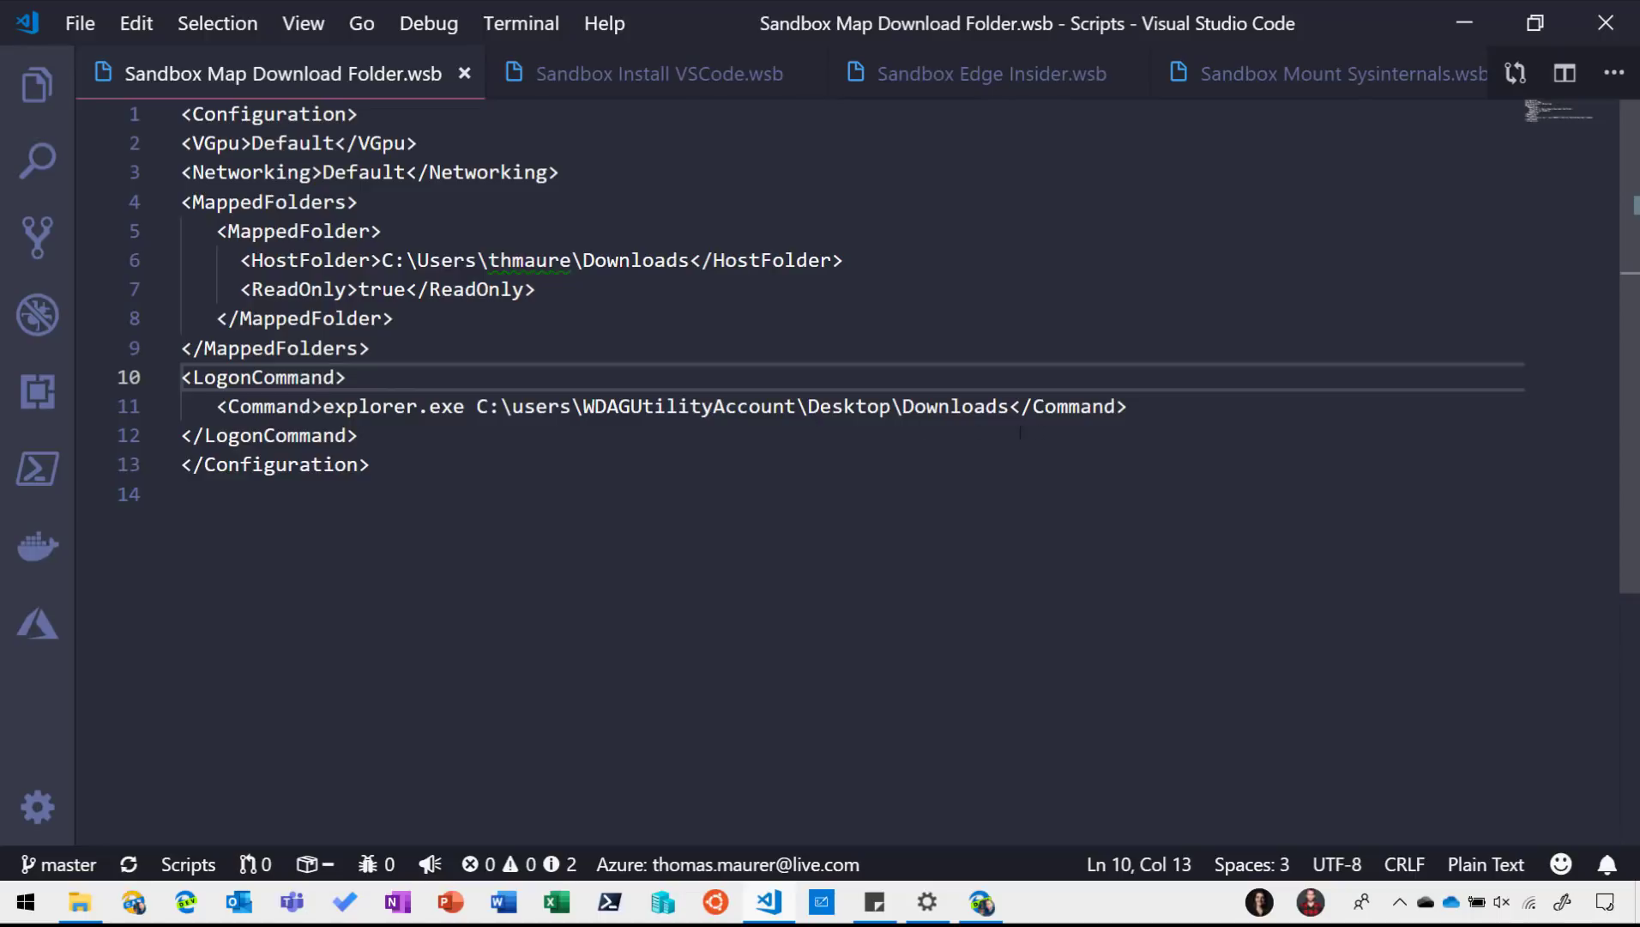
# - Select the host Downloads folder path and the sandbox-side path on the Command line
pyautogui.moveTo(384, 260); pyautogui.dragTo(692, 260)
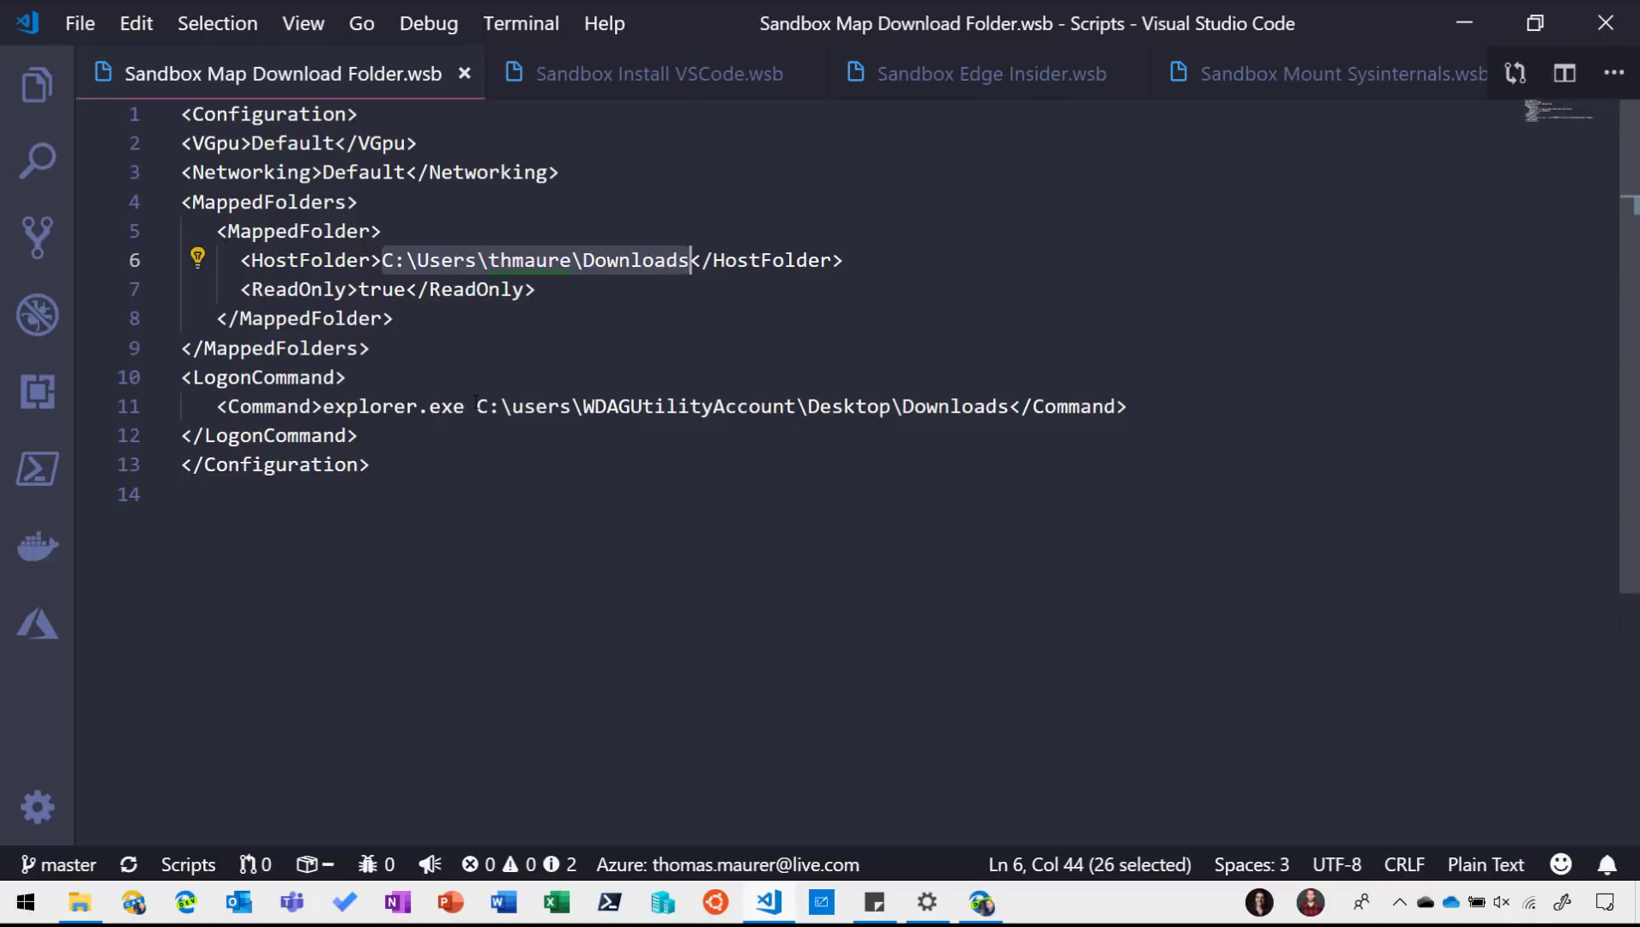
pyautogui.moveTo(478, 406); pyautogui.dragTo(1012, 406)
pyautogui.click(583, 405)
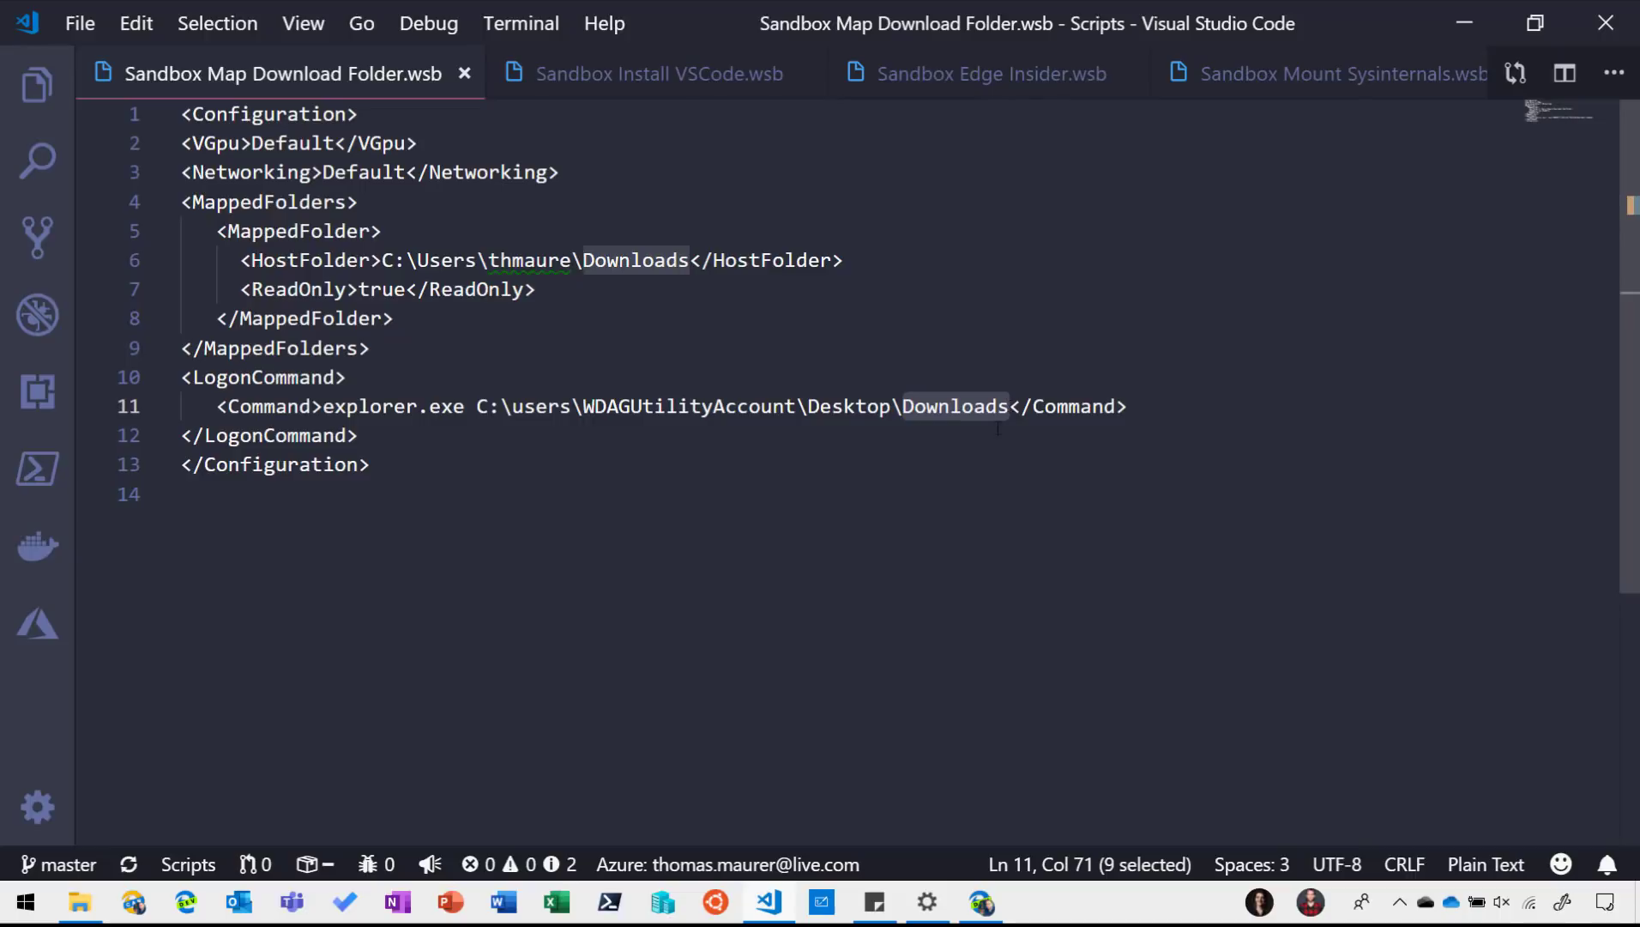
# - Browse File Explorer to Code > Repos > Scripts > Windows Sandbox > Config Files
pyautogui.click(80, 902)
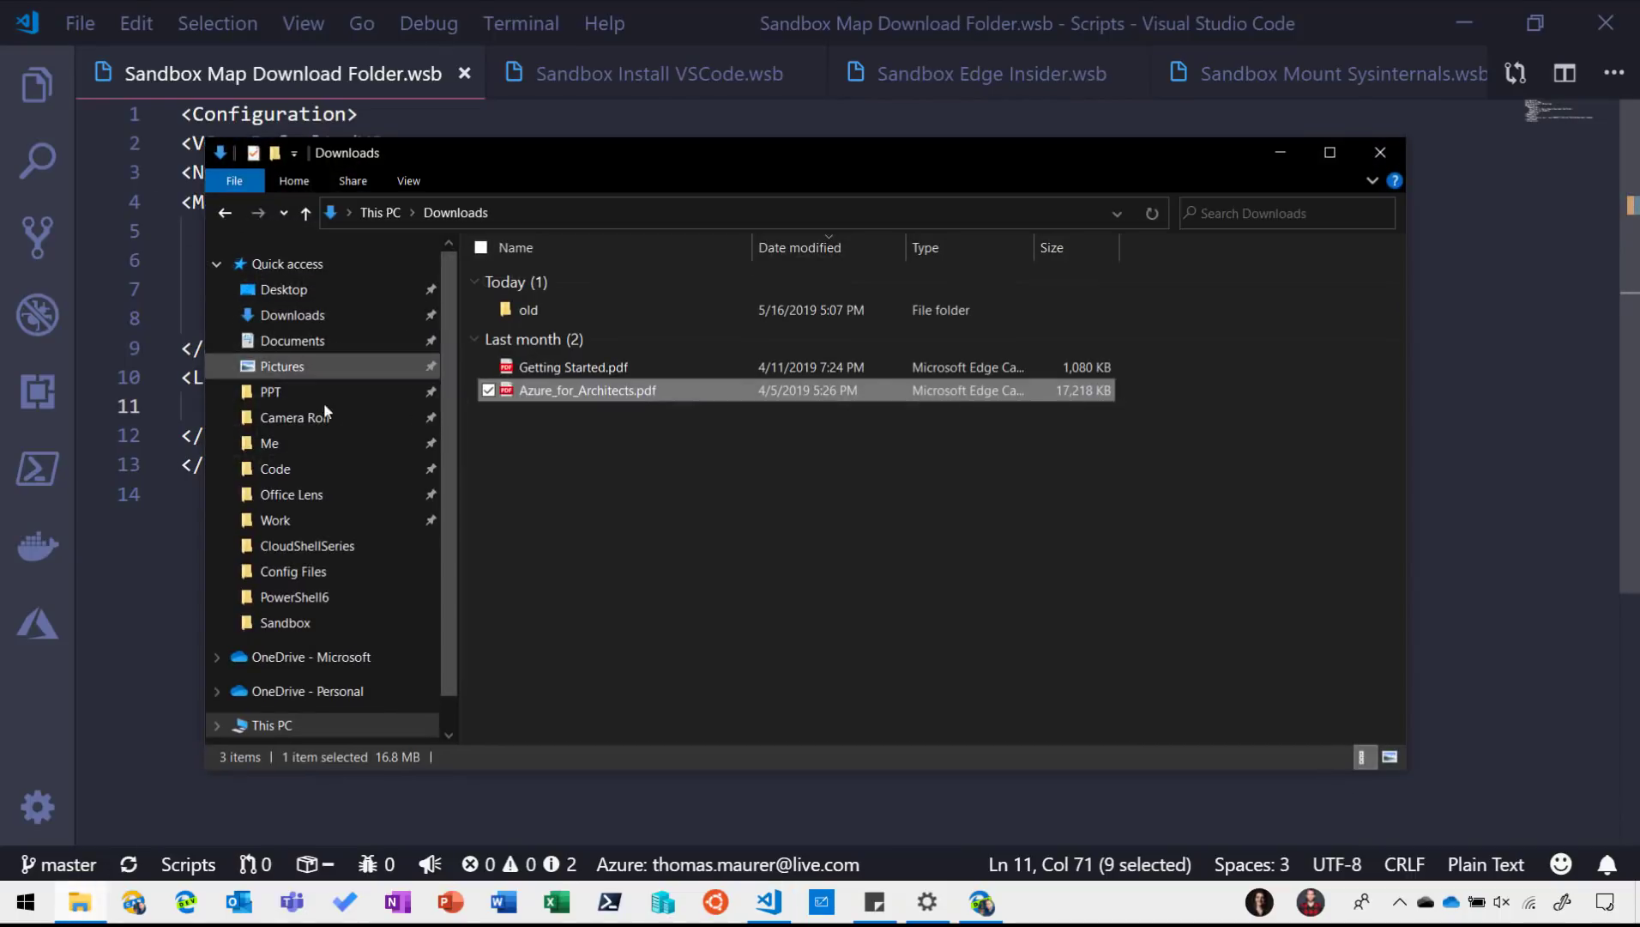
pyautogui.click(317, 469)
pyautogui.doubleClick(531, 283)
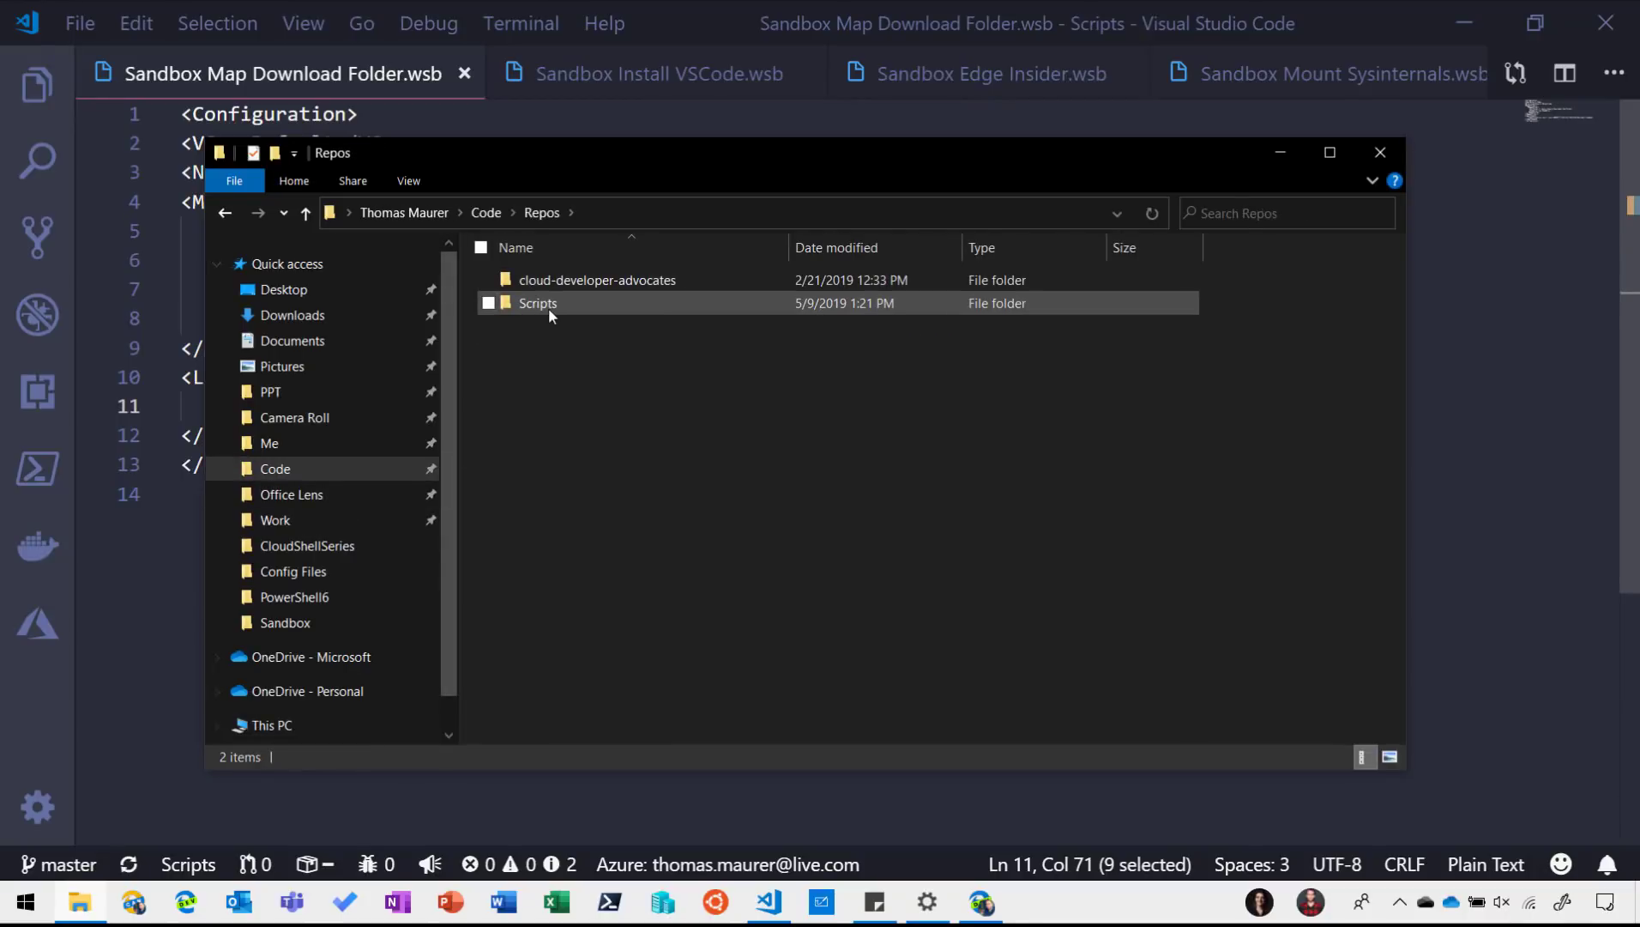
pyautogui.doubleClick(548, 307)
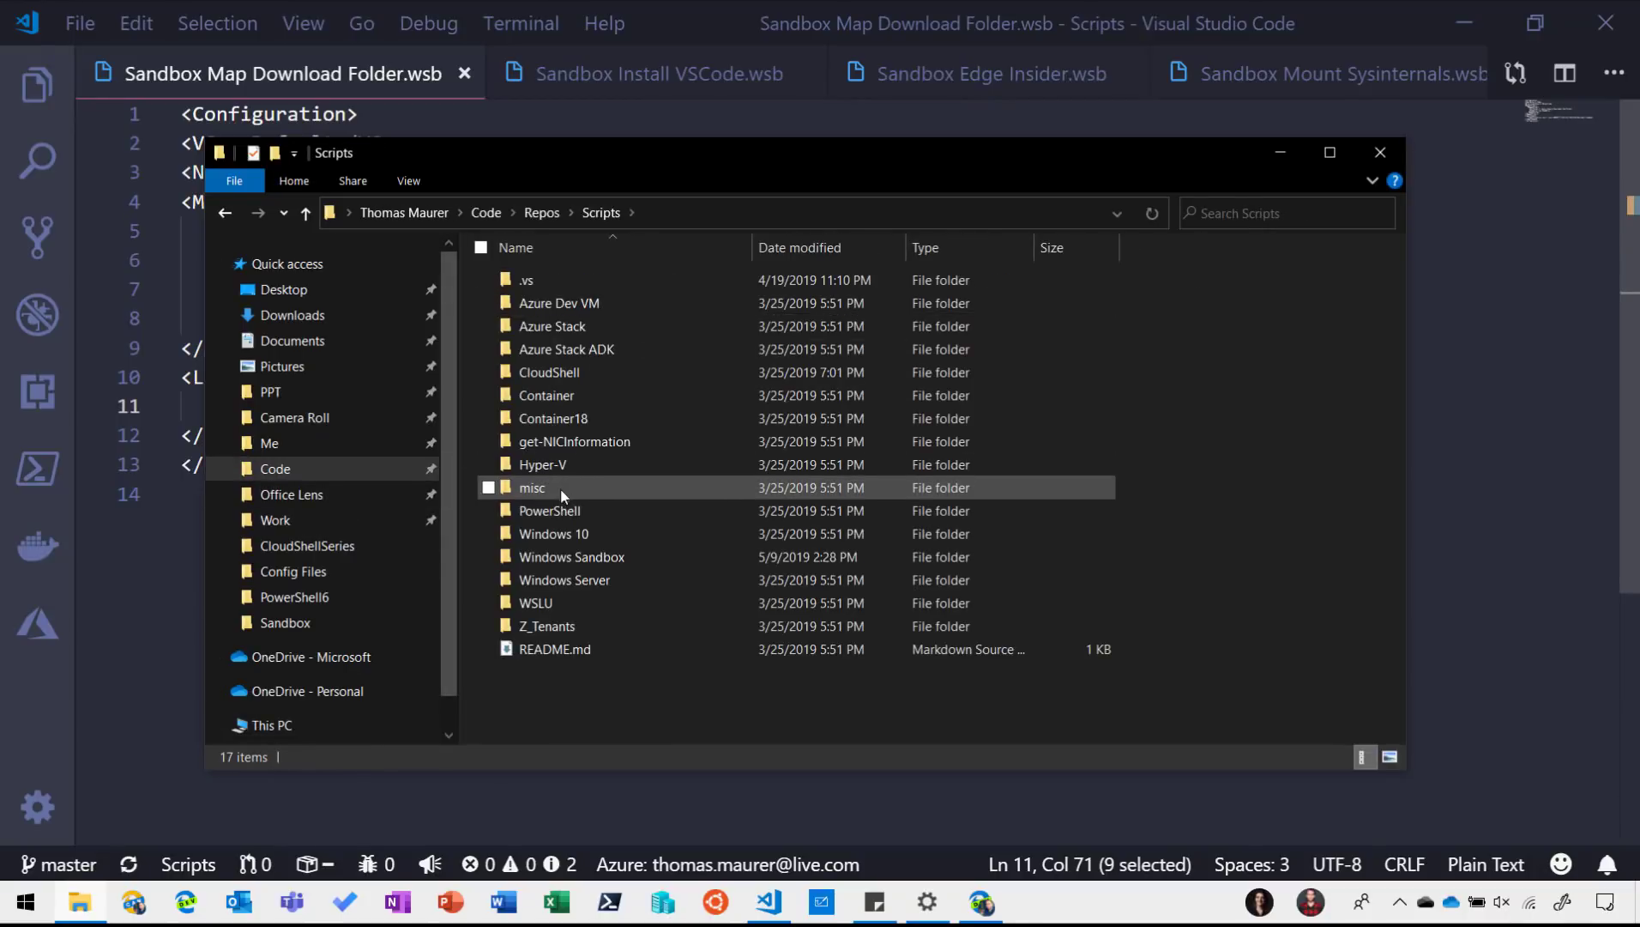
pyautogui.doubleClick(584, 557)
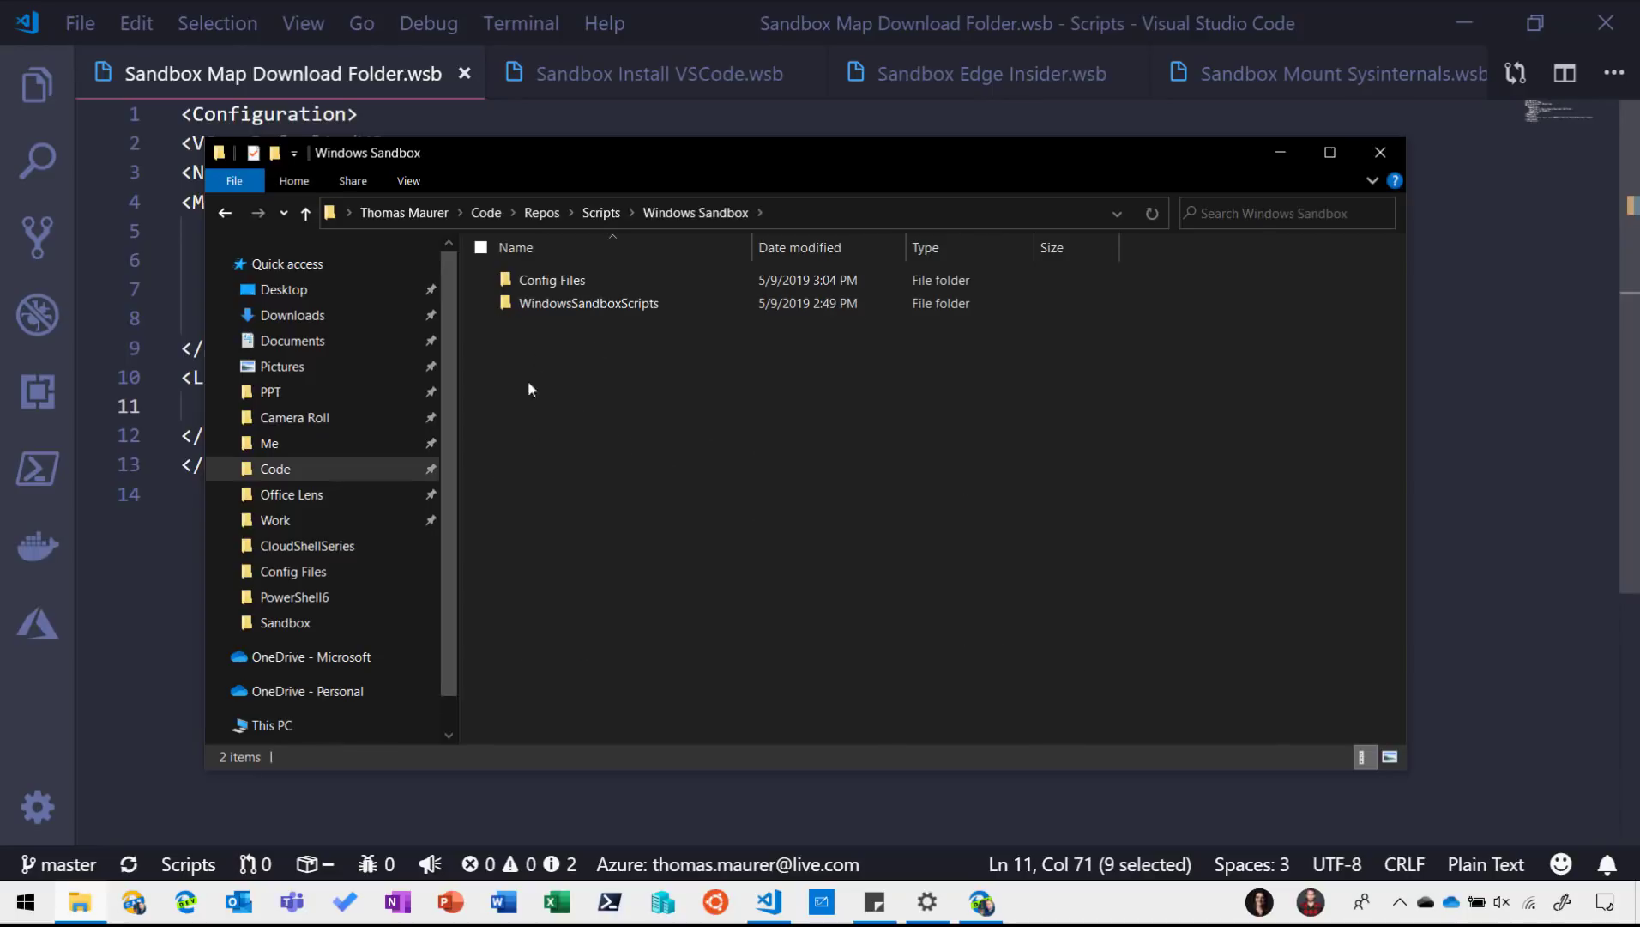
pyautogui.click(563, 290)
pyautogui.click(563, 290)
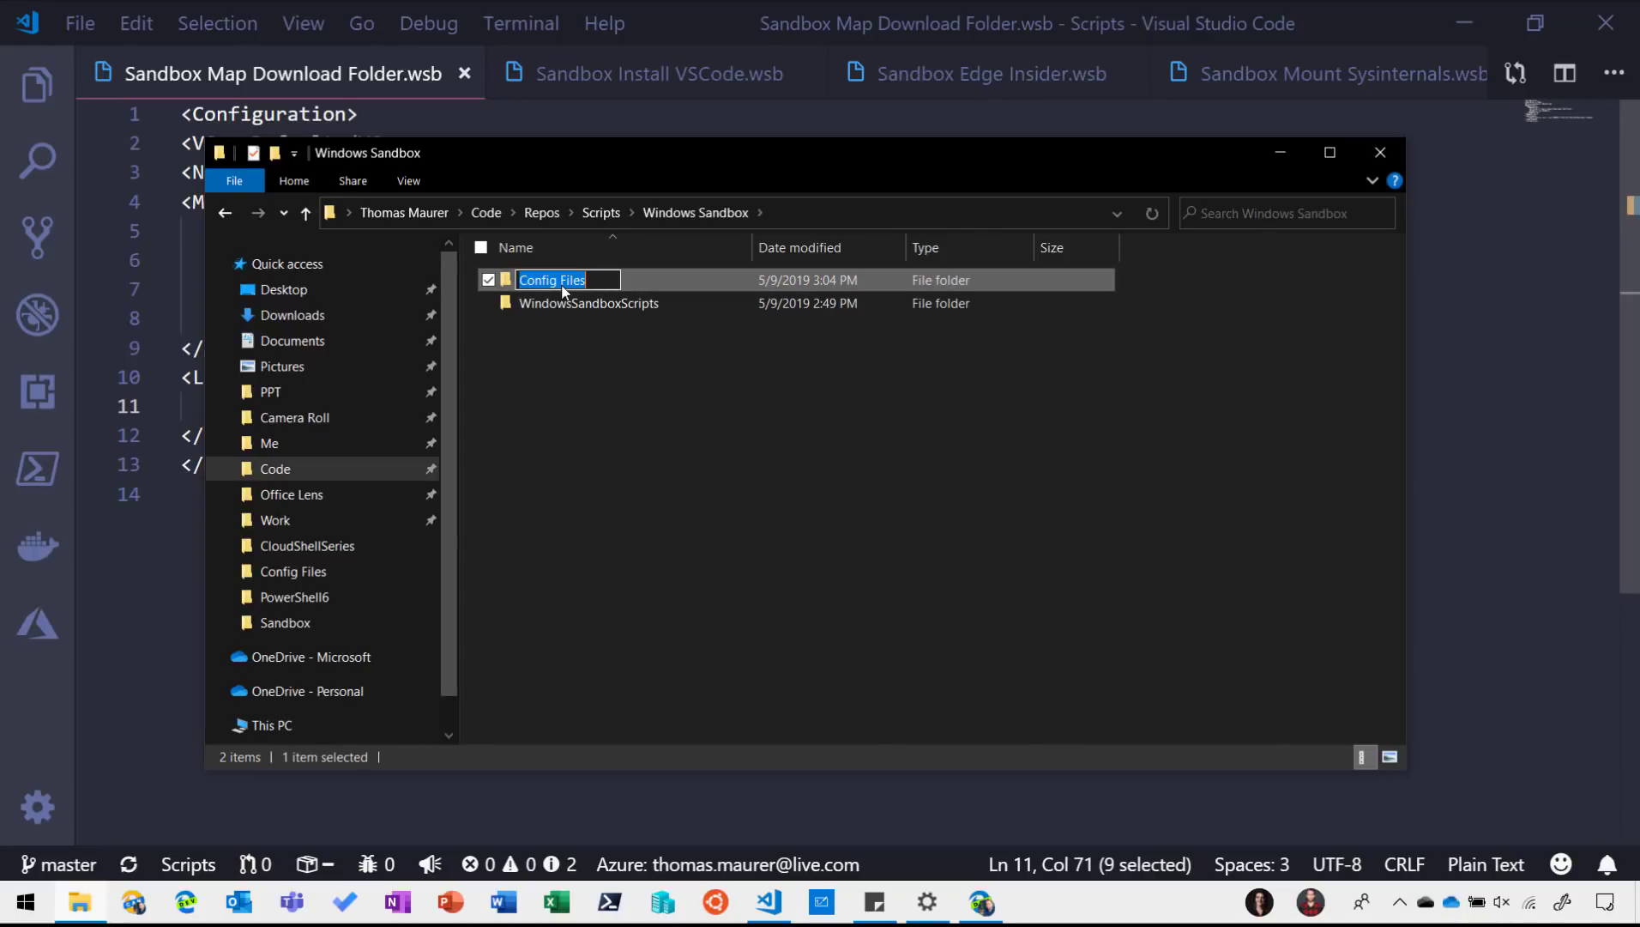
pyautogui.press('Return')
pyautogui.press('Return')
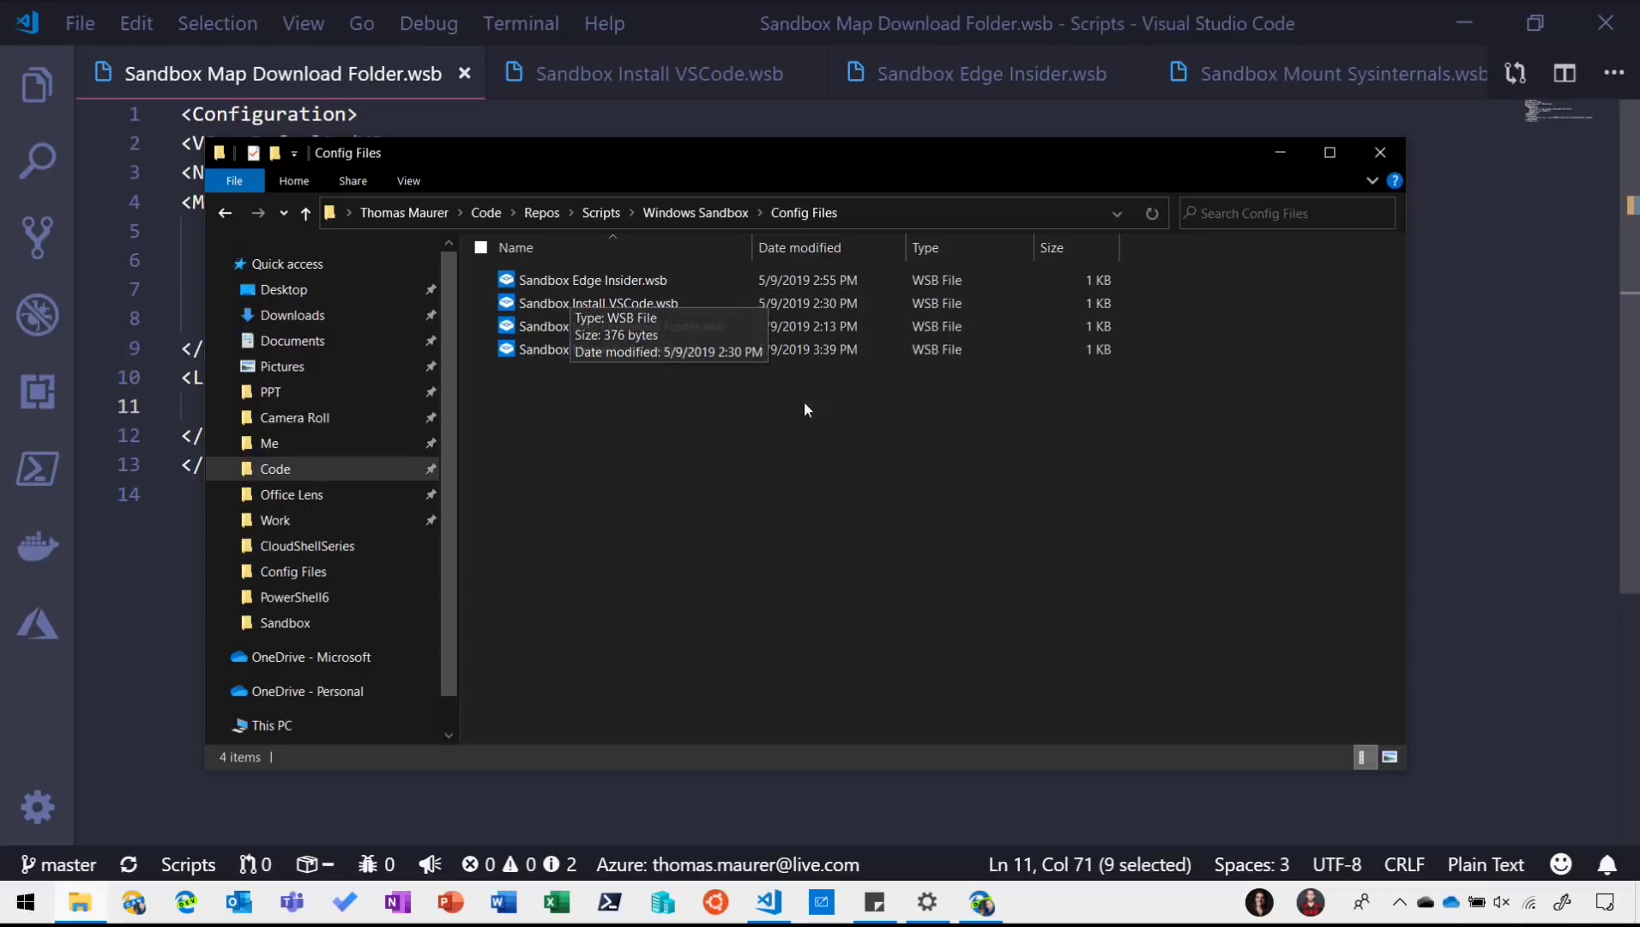
pyautogui.click(224, 259)
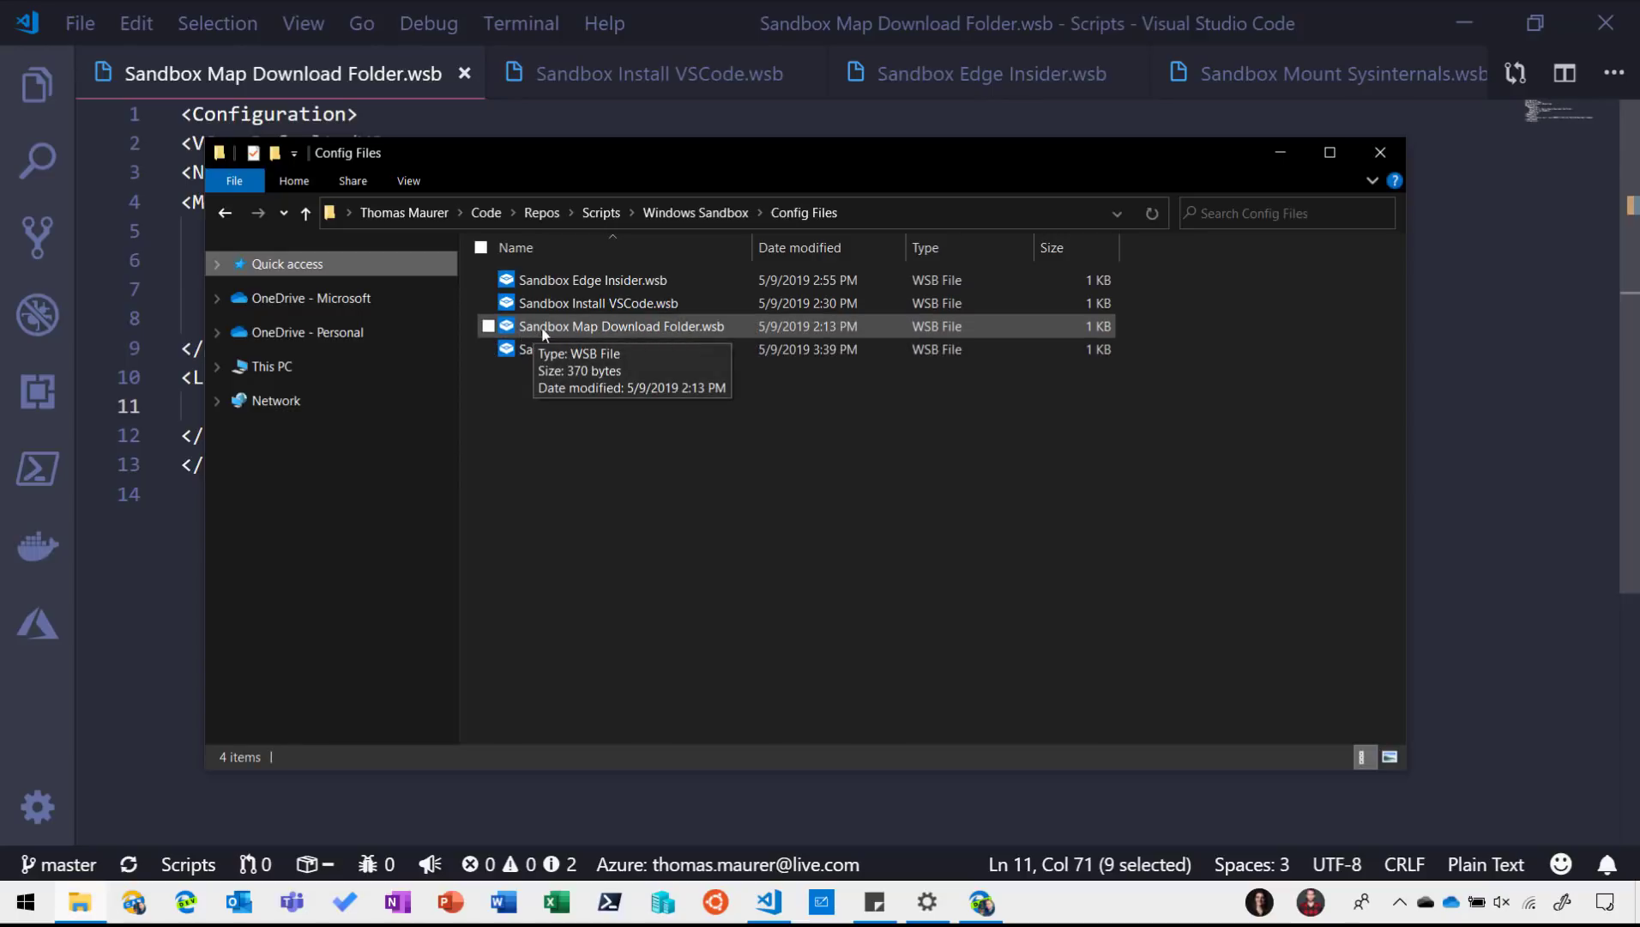
# - Launch Sandbox Map Download Folder.wsb, then minimize File Explorer and VS Code
pyautogui.click(697, 327)
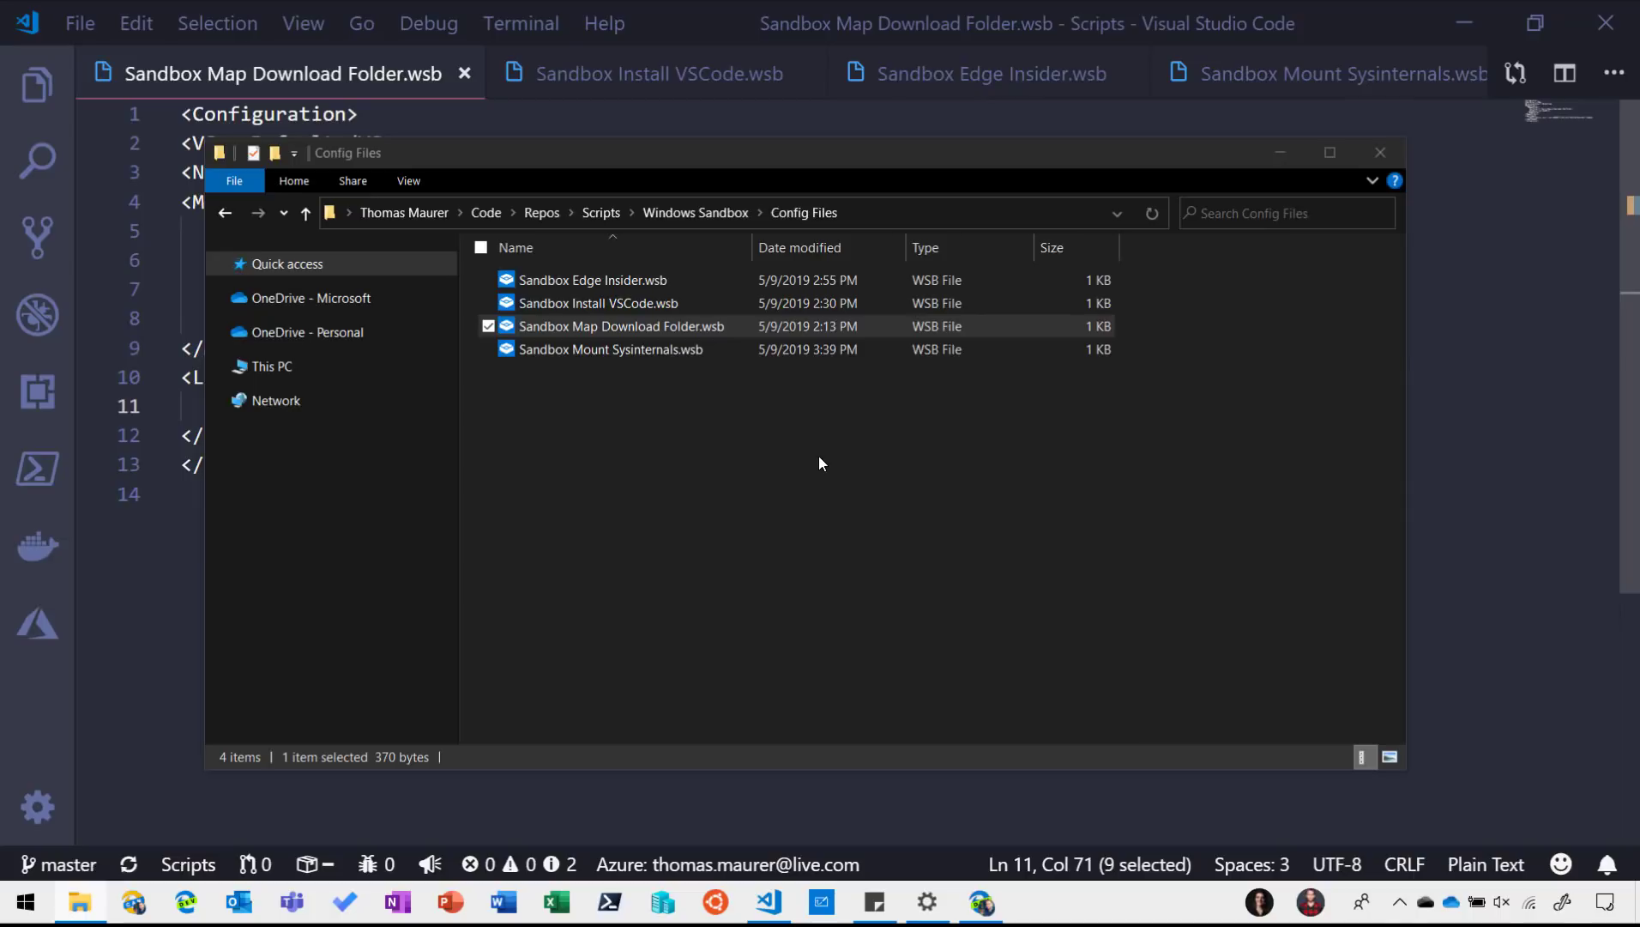
pyautogui.click(1278, 154)
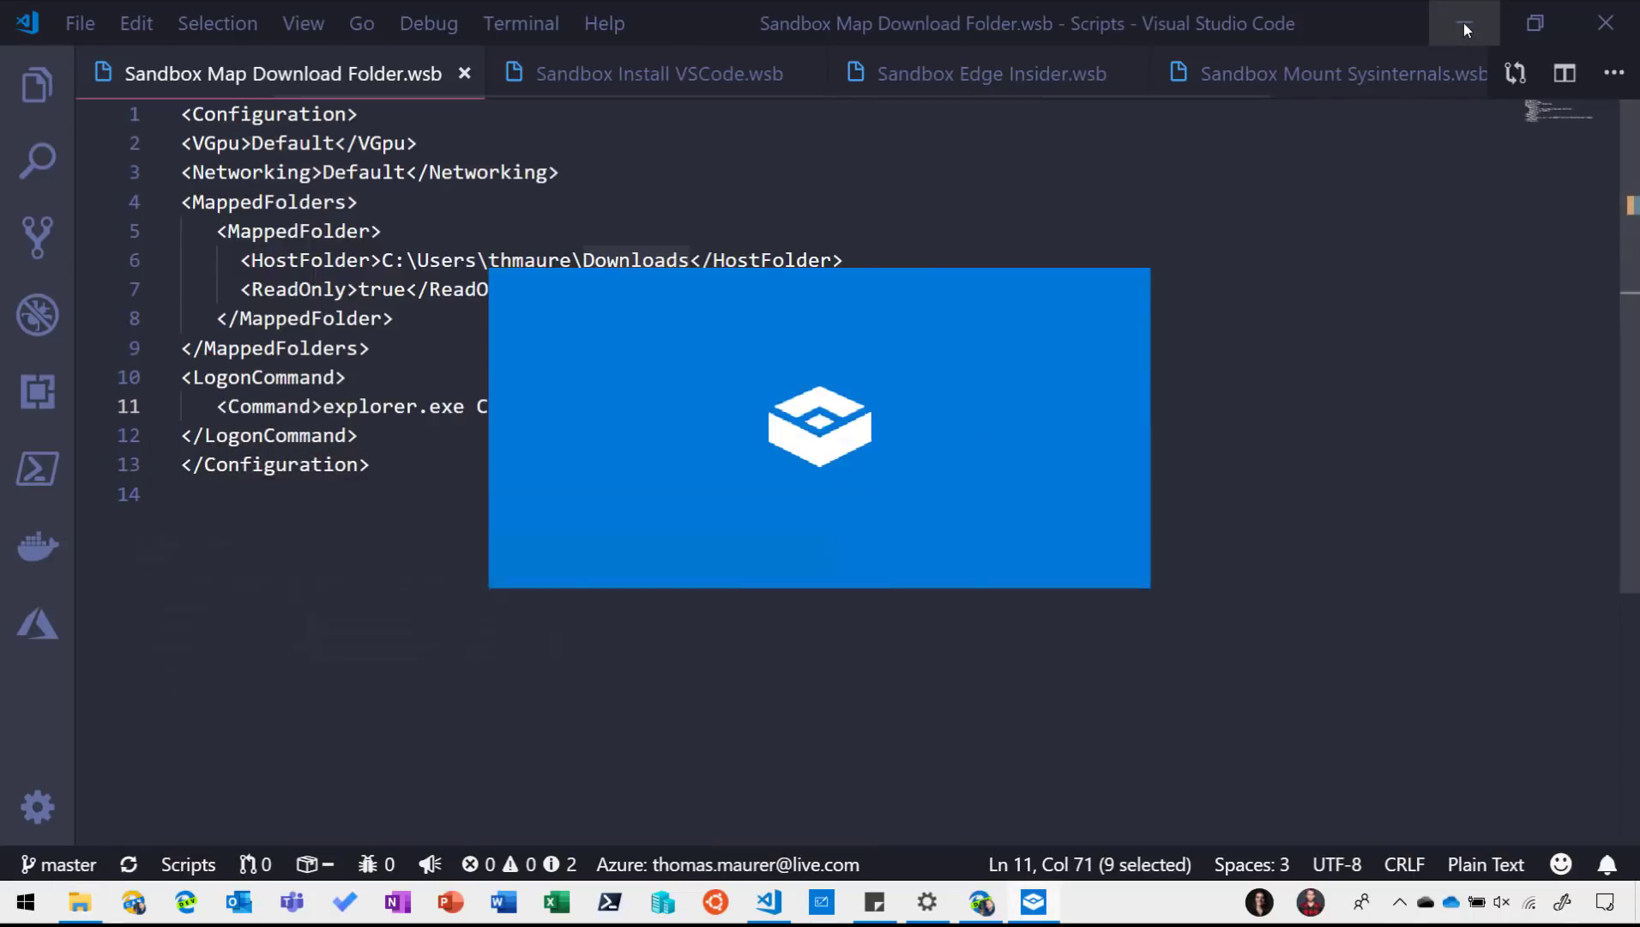
pyautogui.click(1464, 23)
# - Minimize Edge and open the mapped Downloads folder on the sandbox desktop
pyautogui.click(1518, 19)
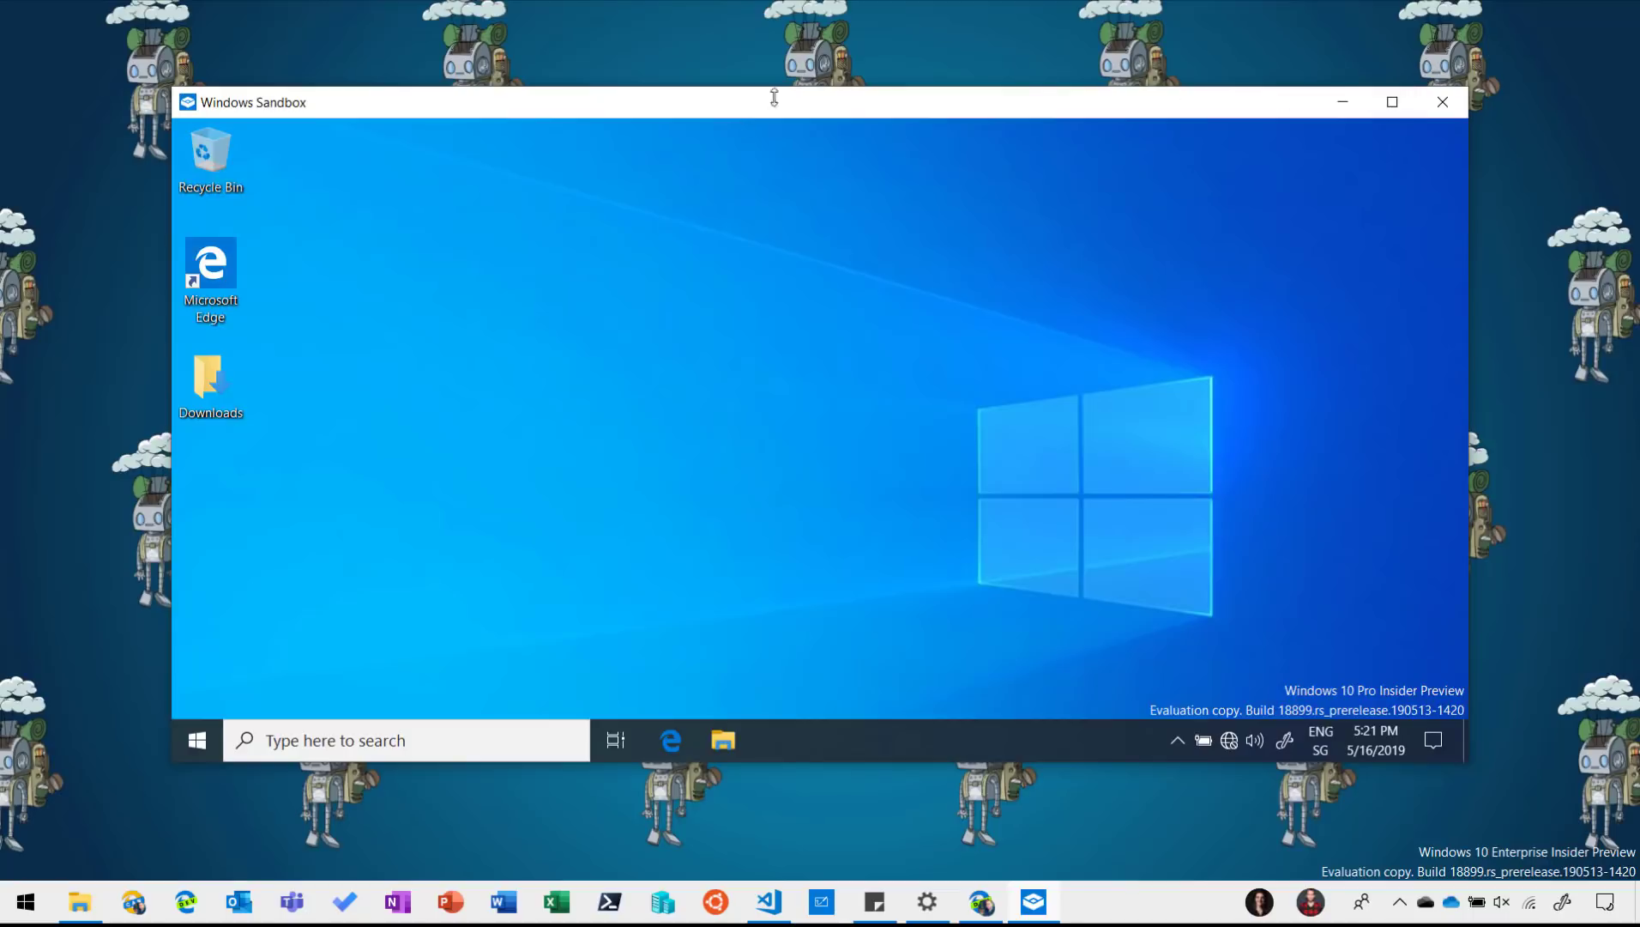
pyautogui.doubleClick(223, 386)
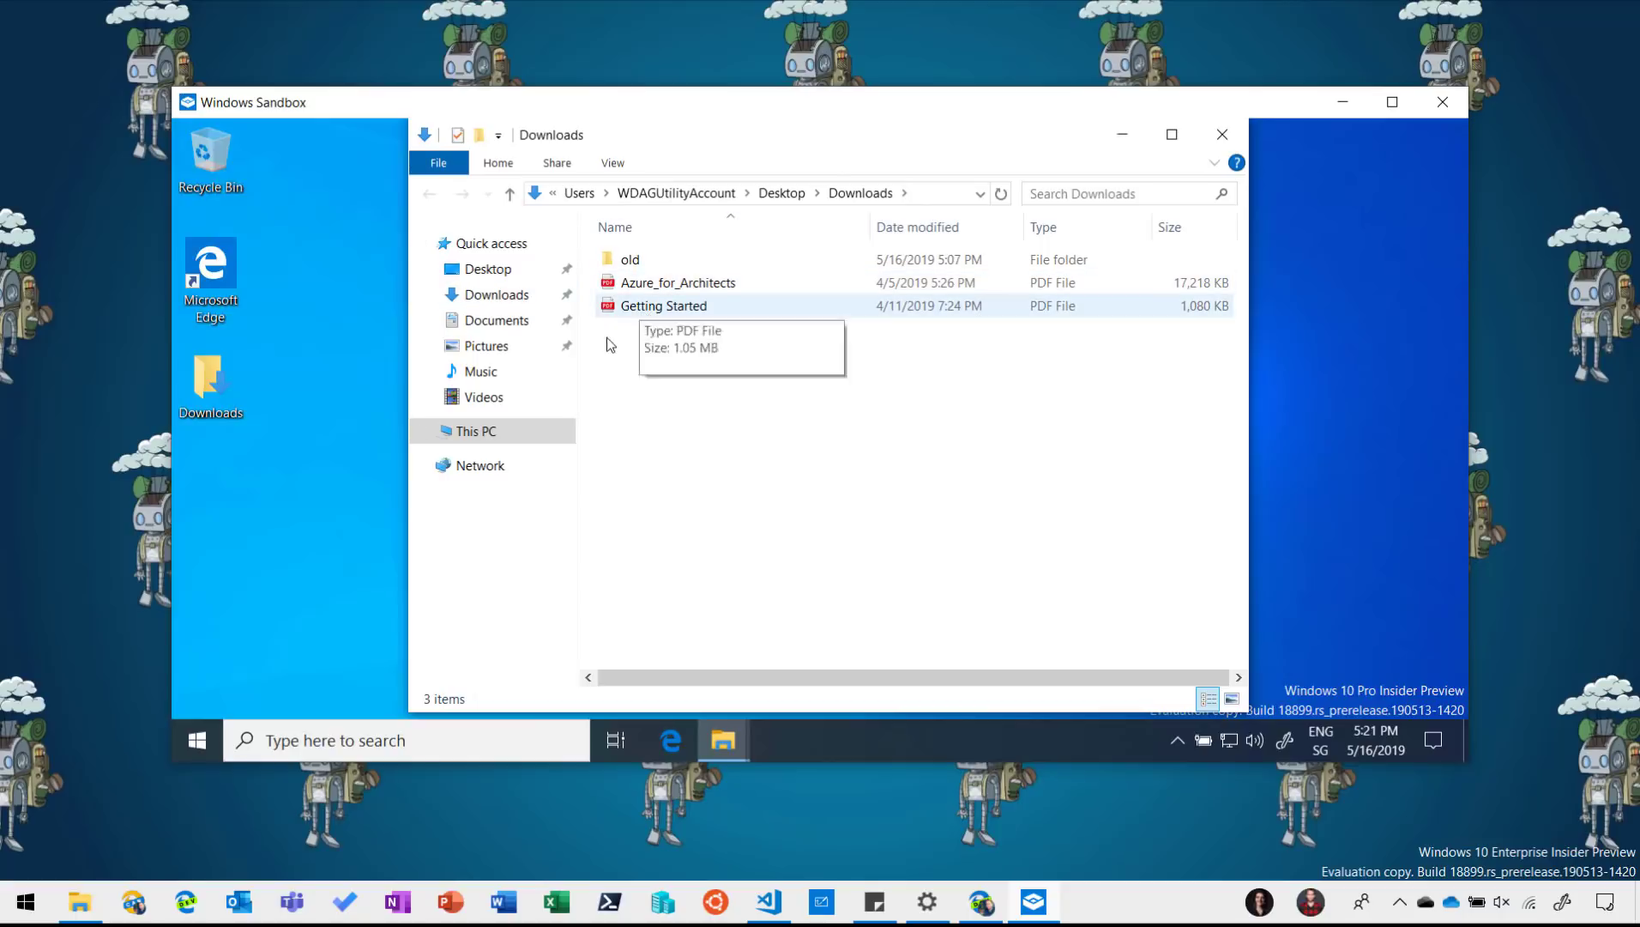
pyautogui.rightClick(623, 360)
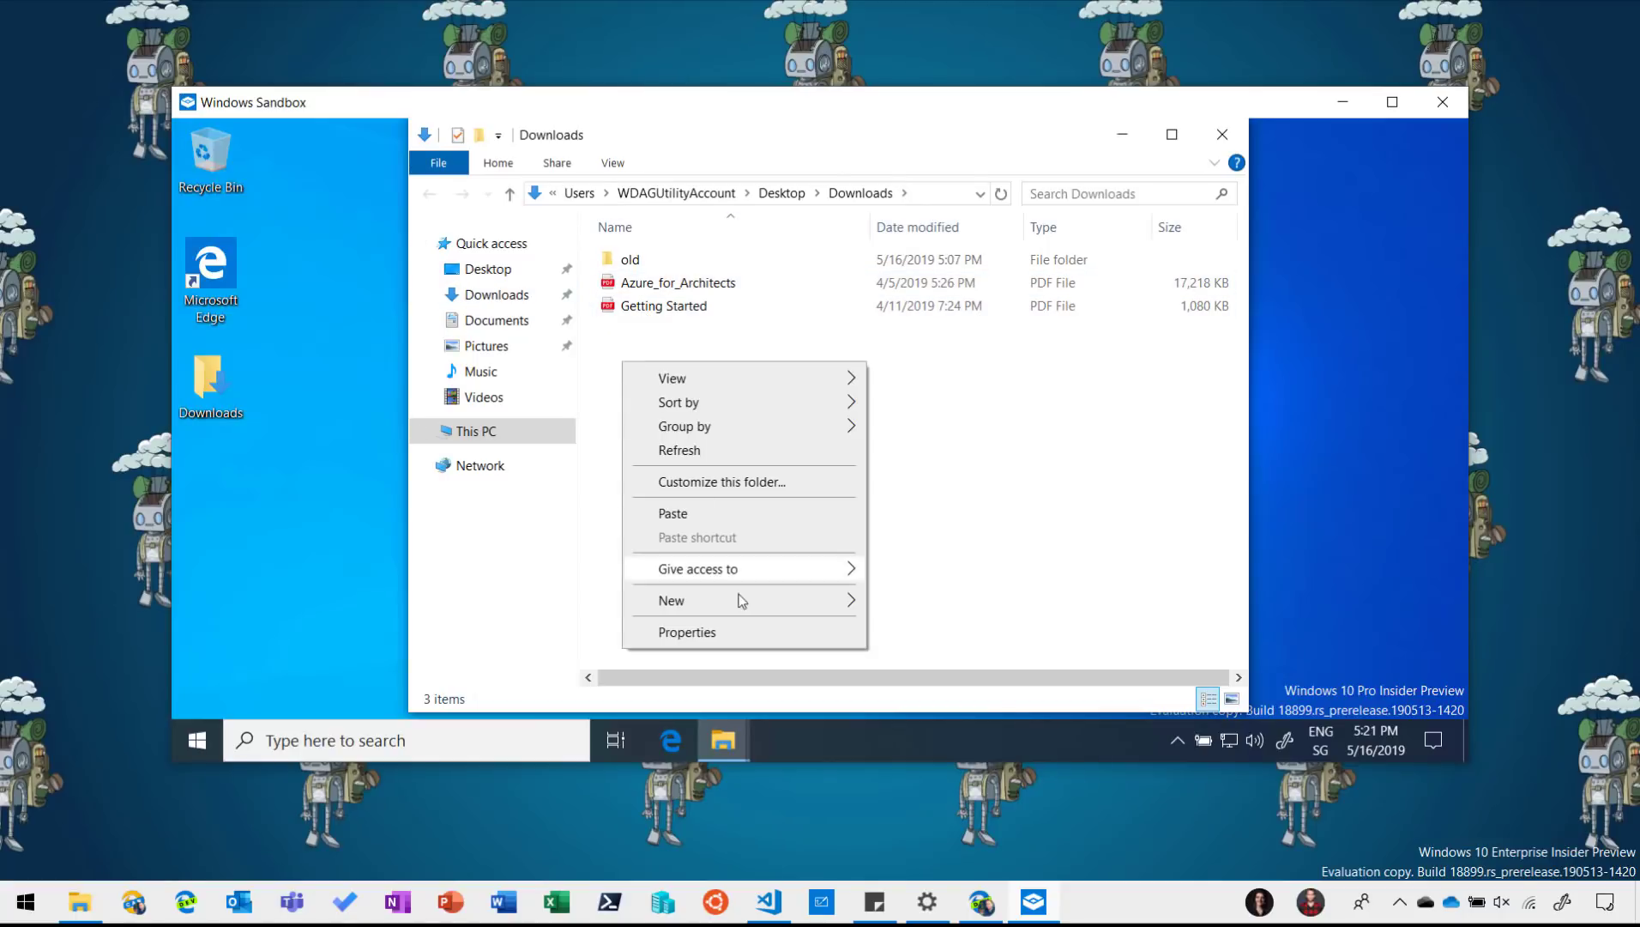
pyautogui.moveTo(786, 600)
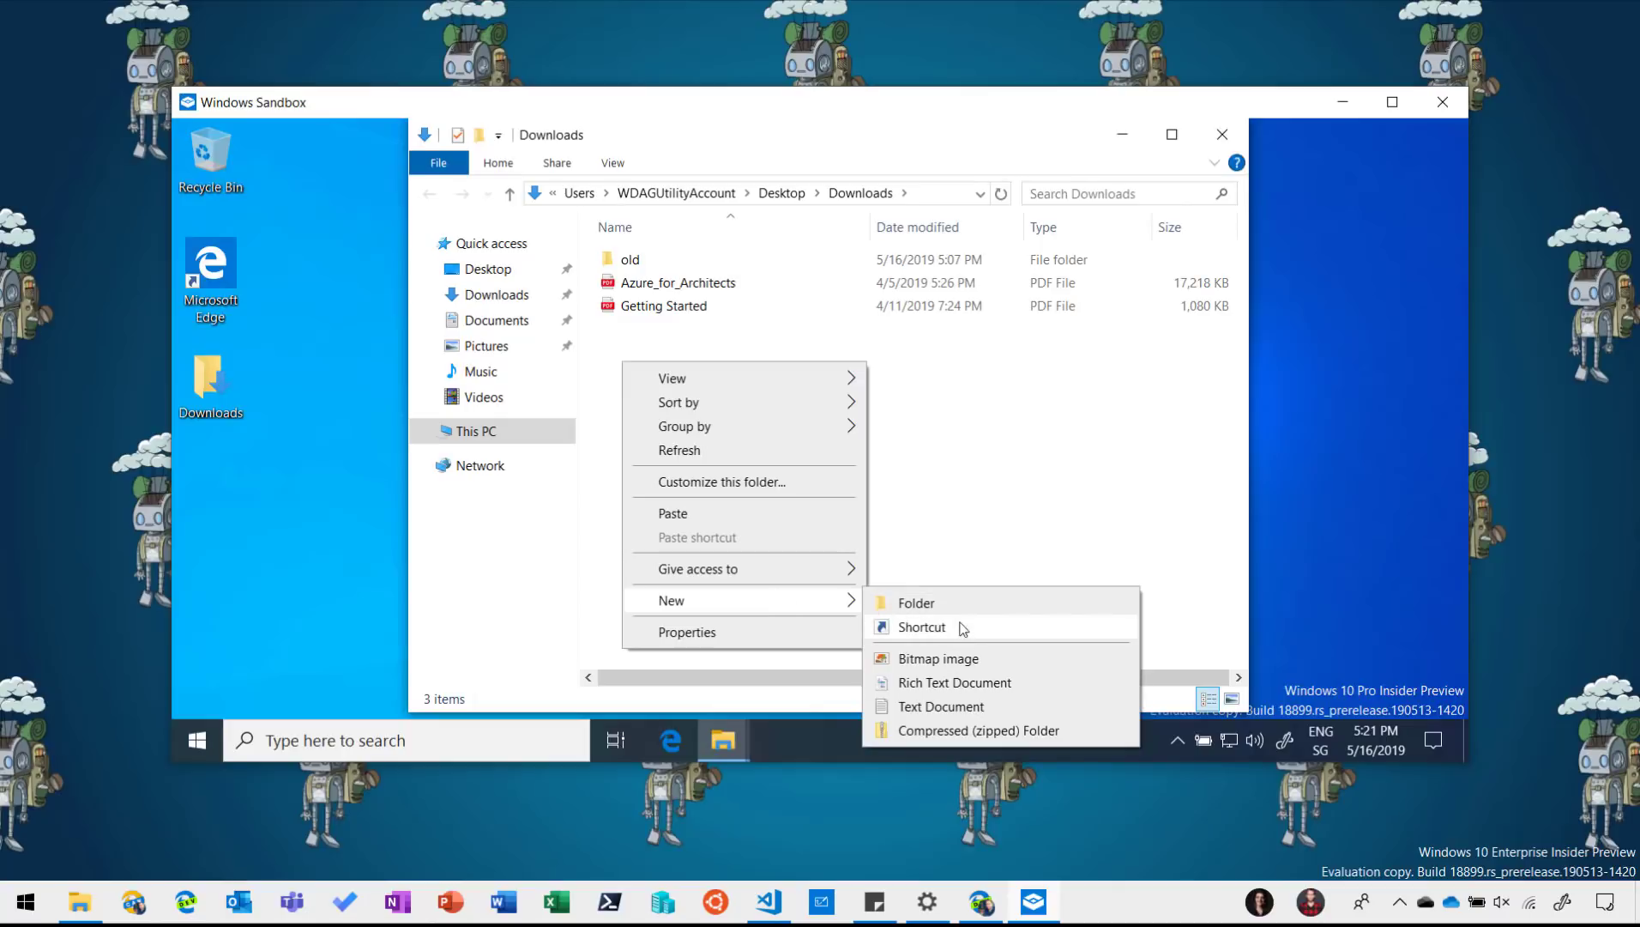
pyautogui.click(954, 707)
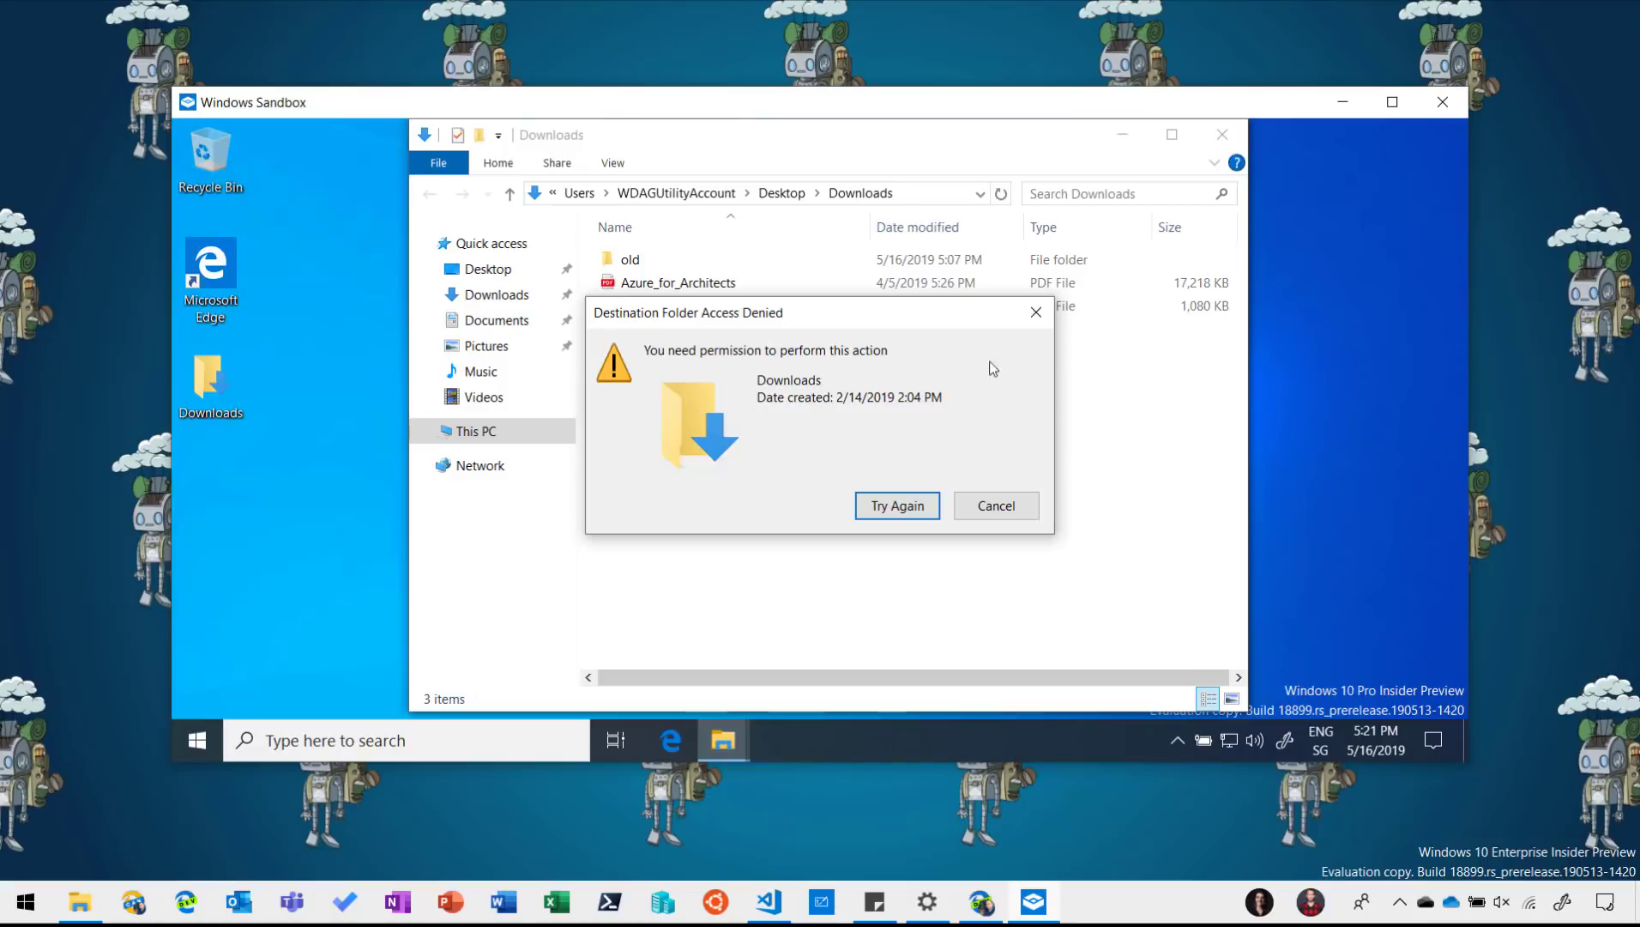
pyautogui.click(1033, 319)
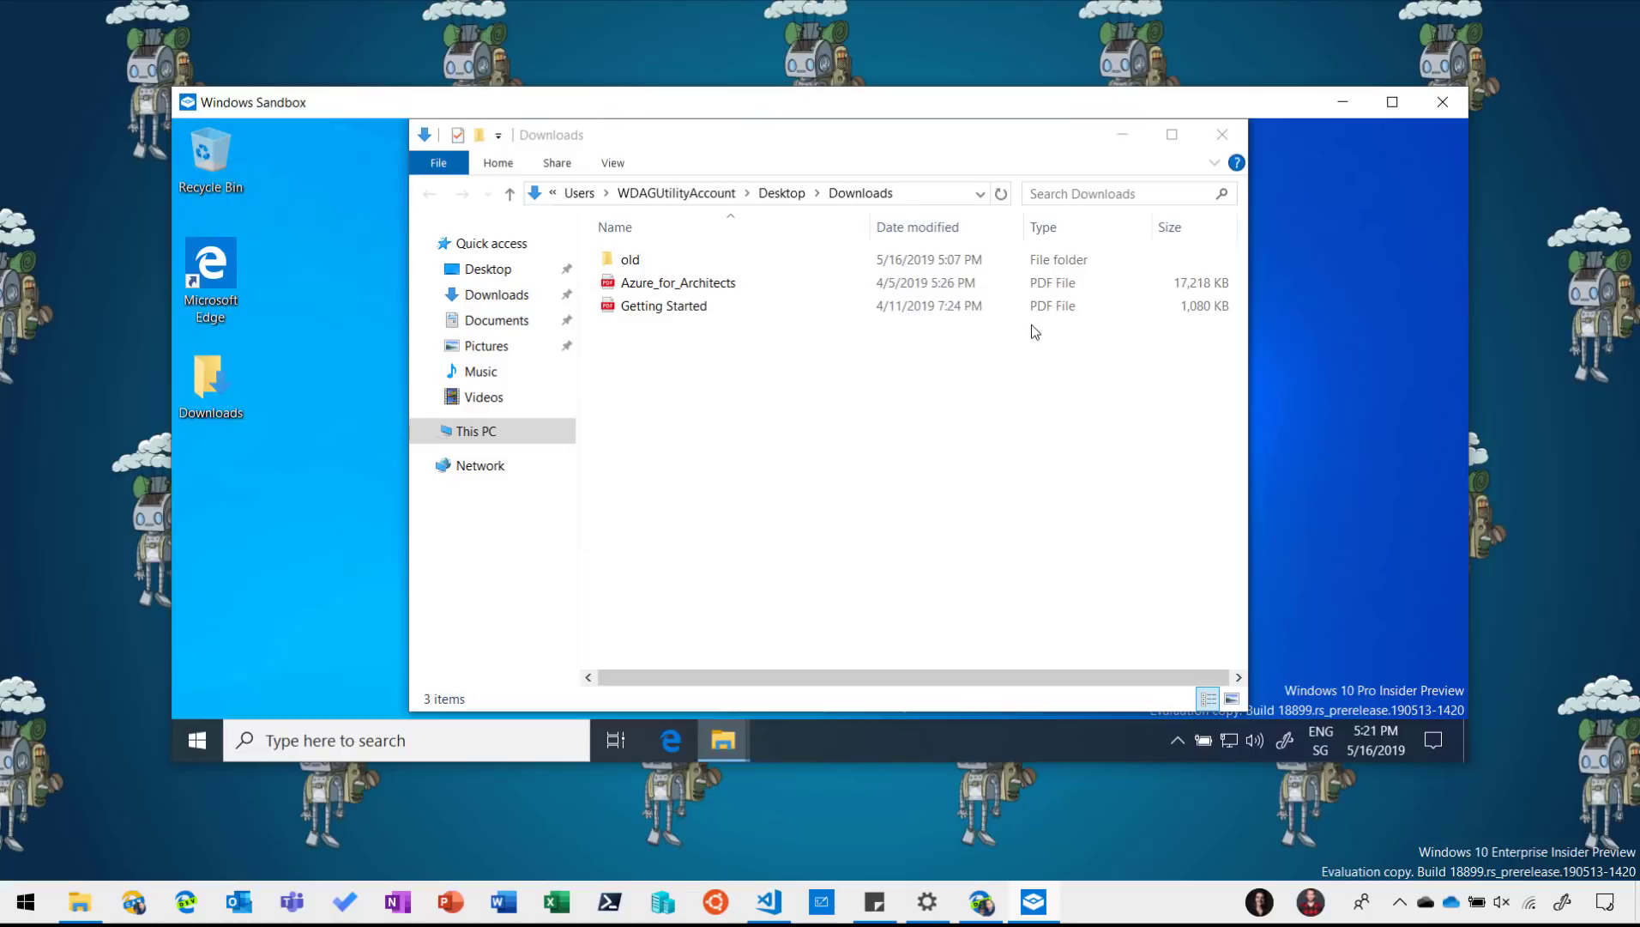
pyautogui.click(686, 307)
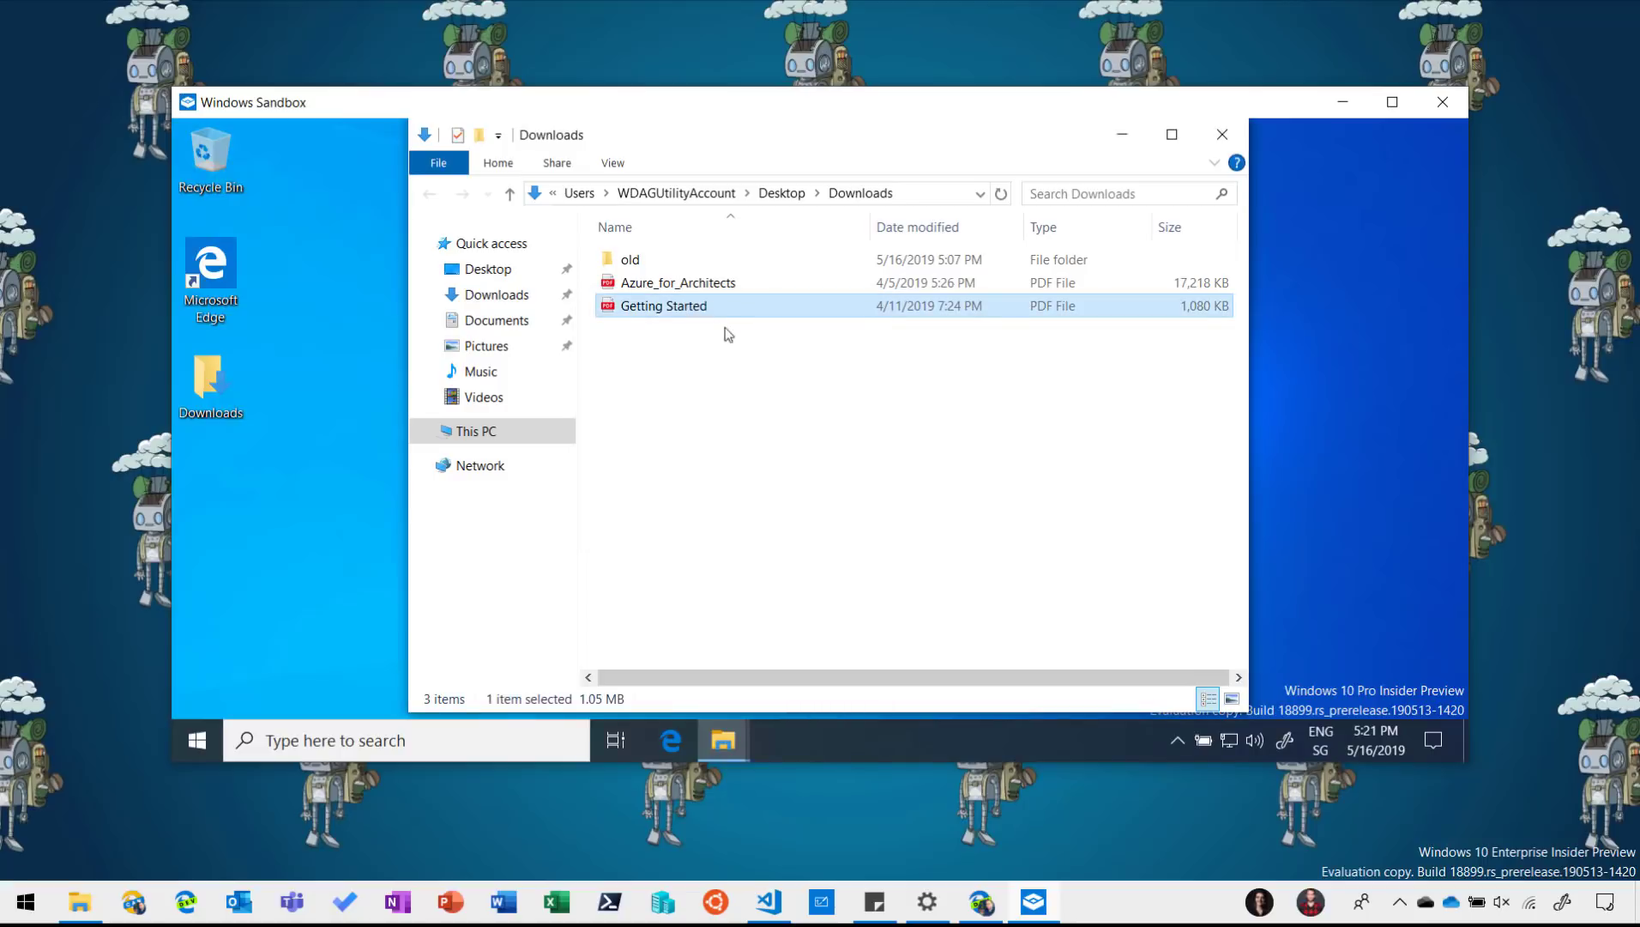
pyautogui.click(680, 288)
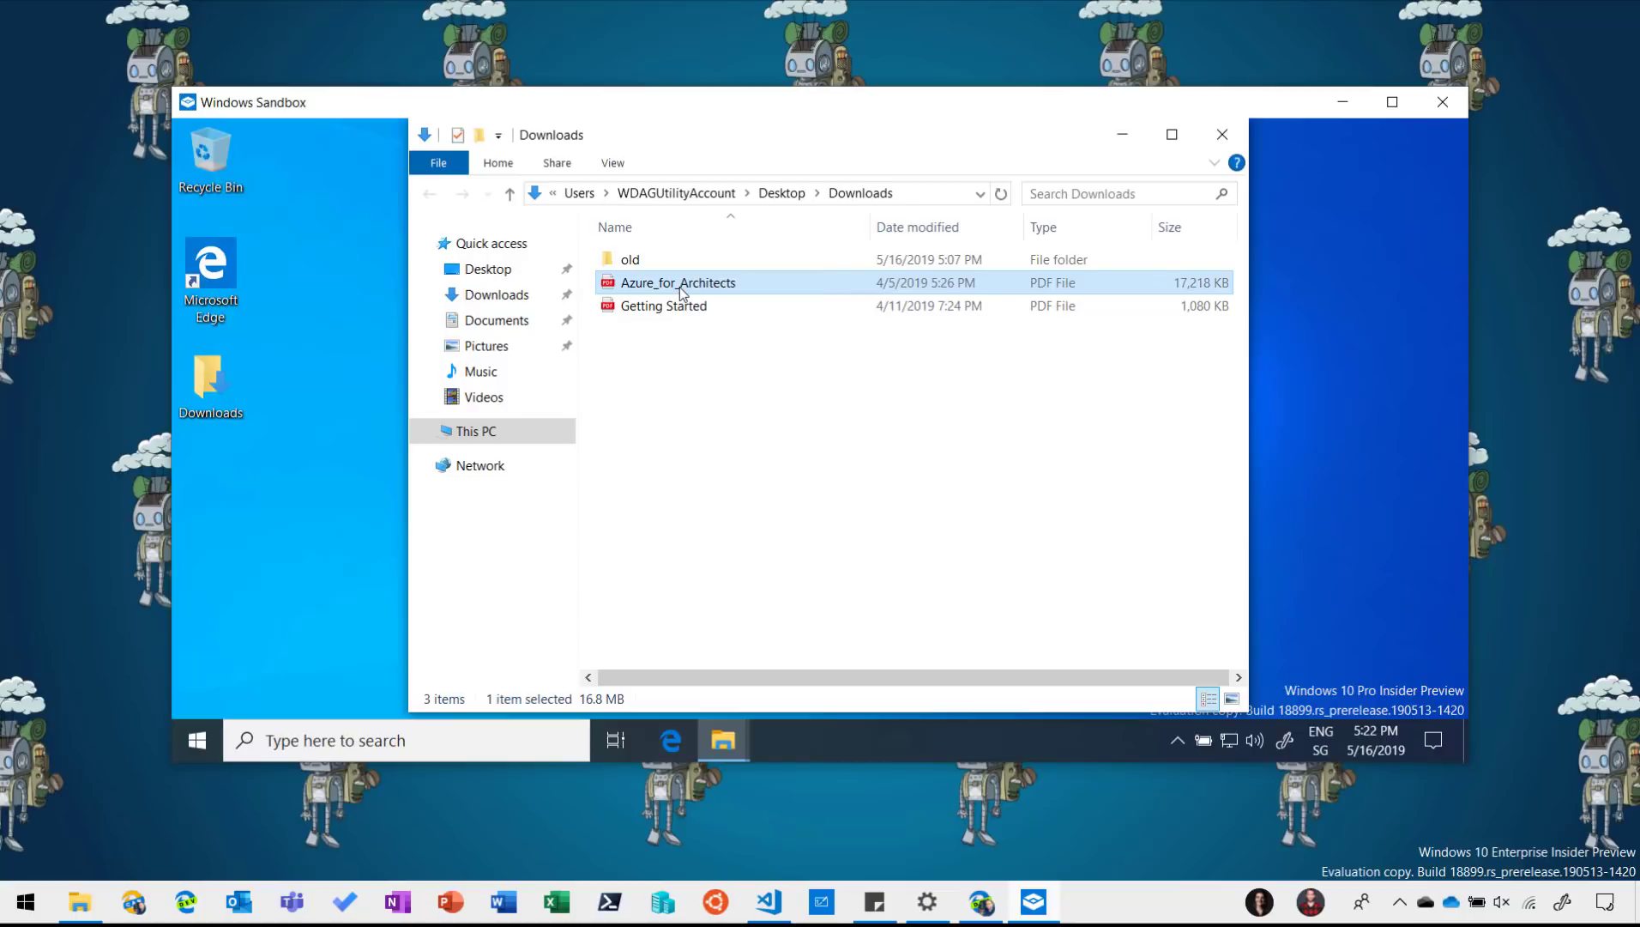
pyautogui.doubleClick(680, 287)
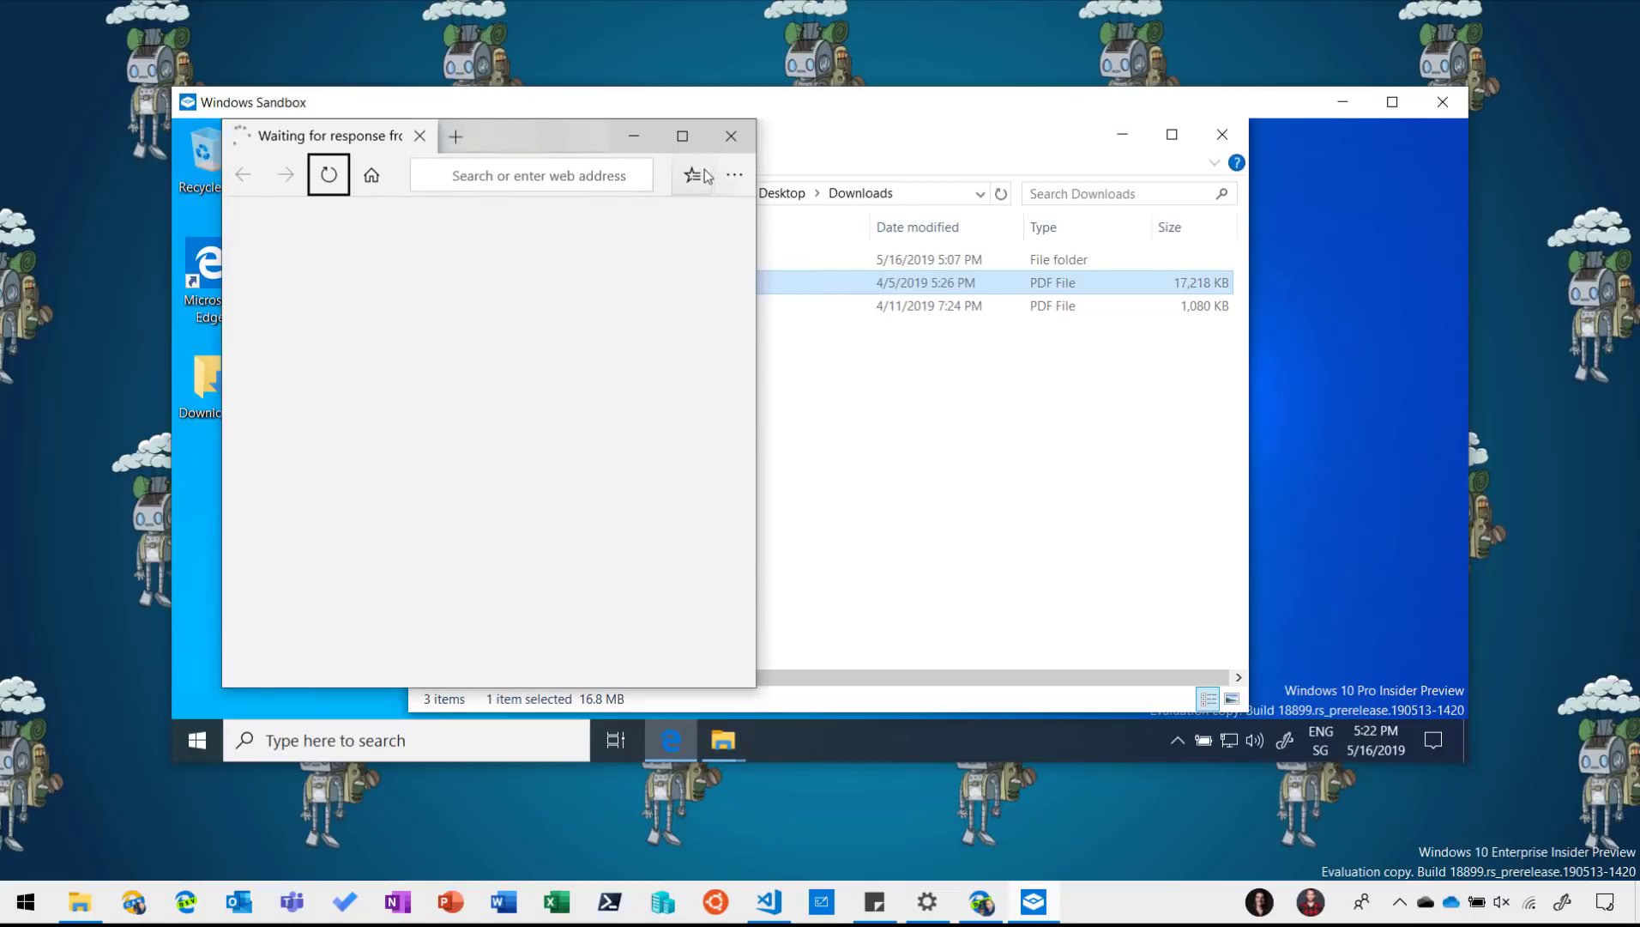
pyautogui.click(690, 146)
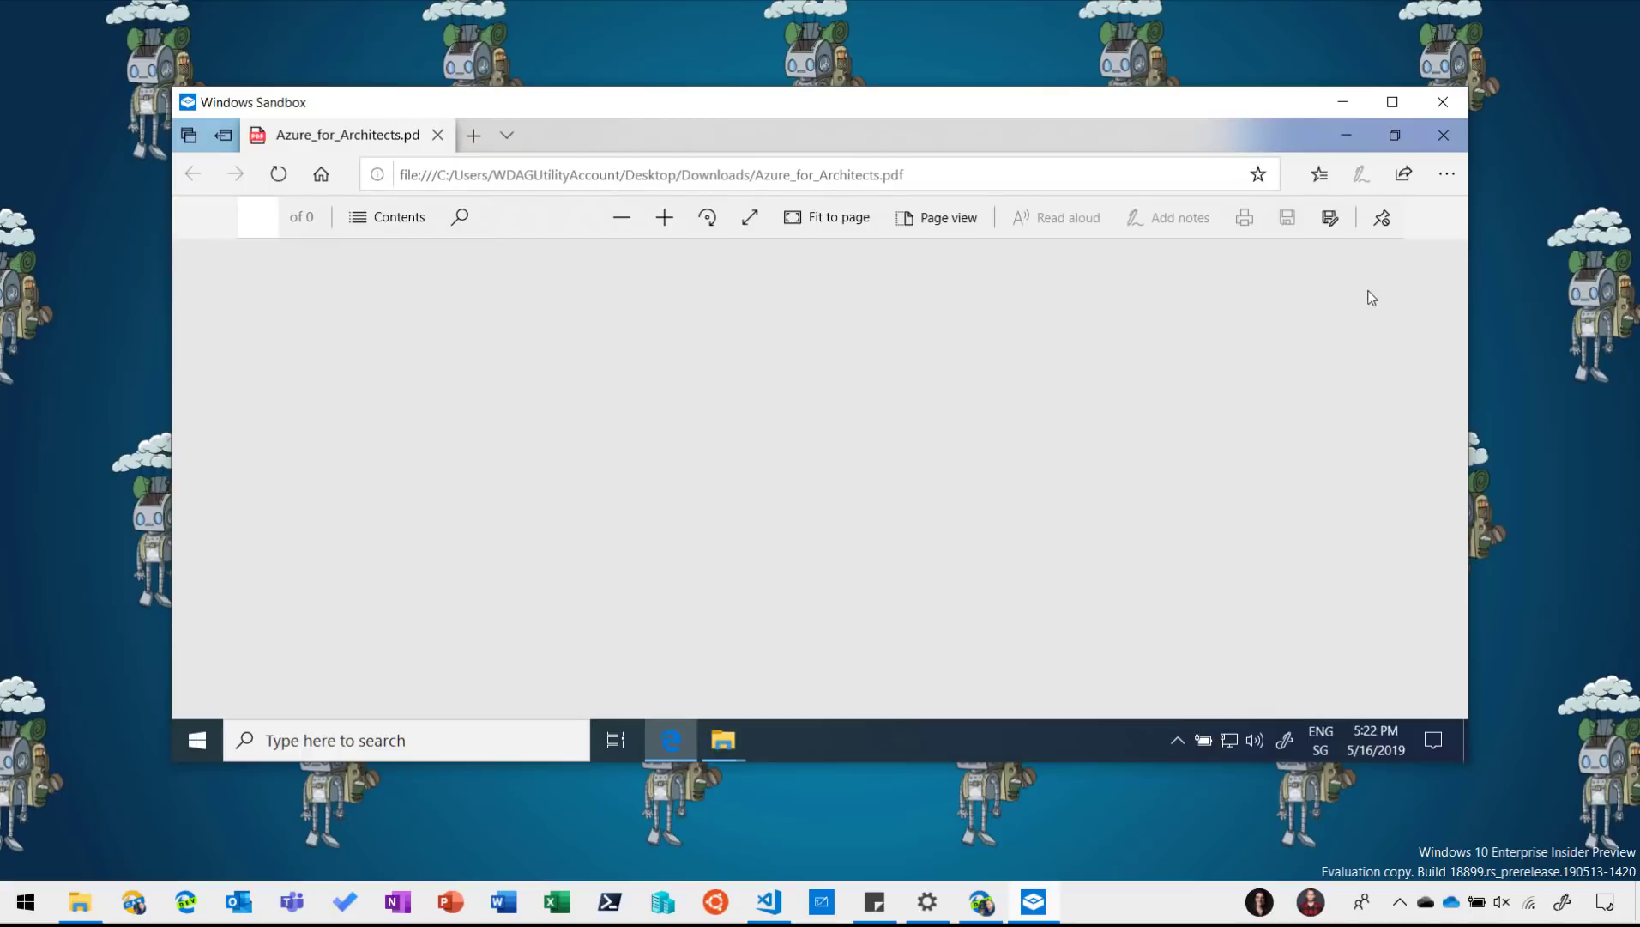
pyautogui.click(1458, 139)
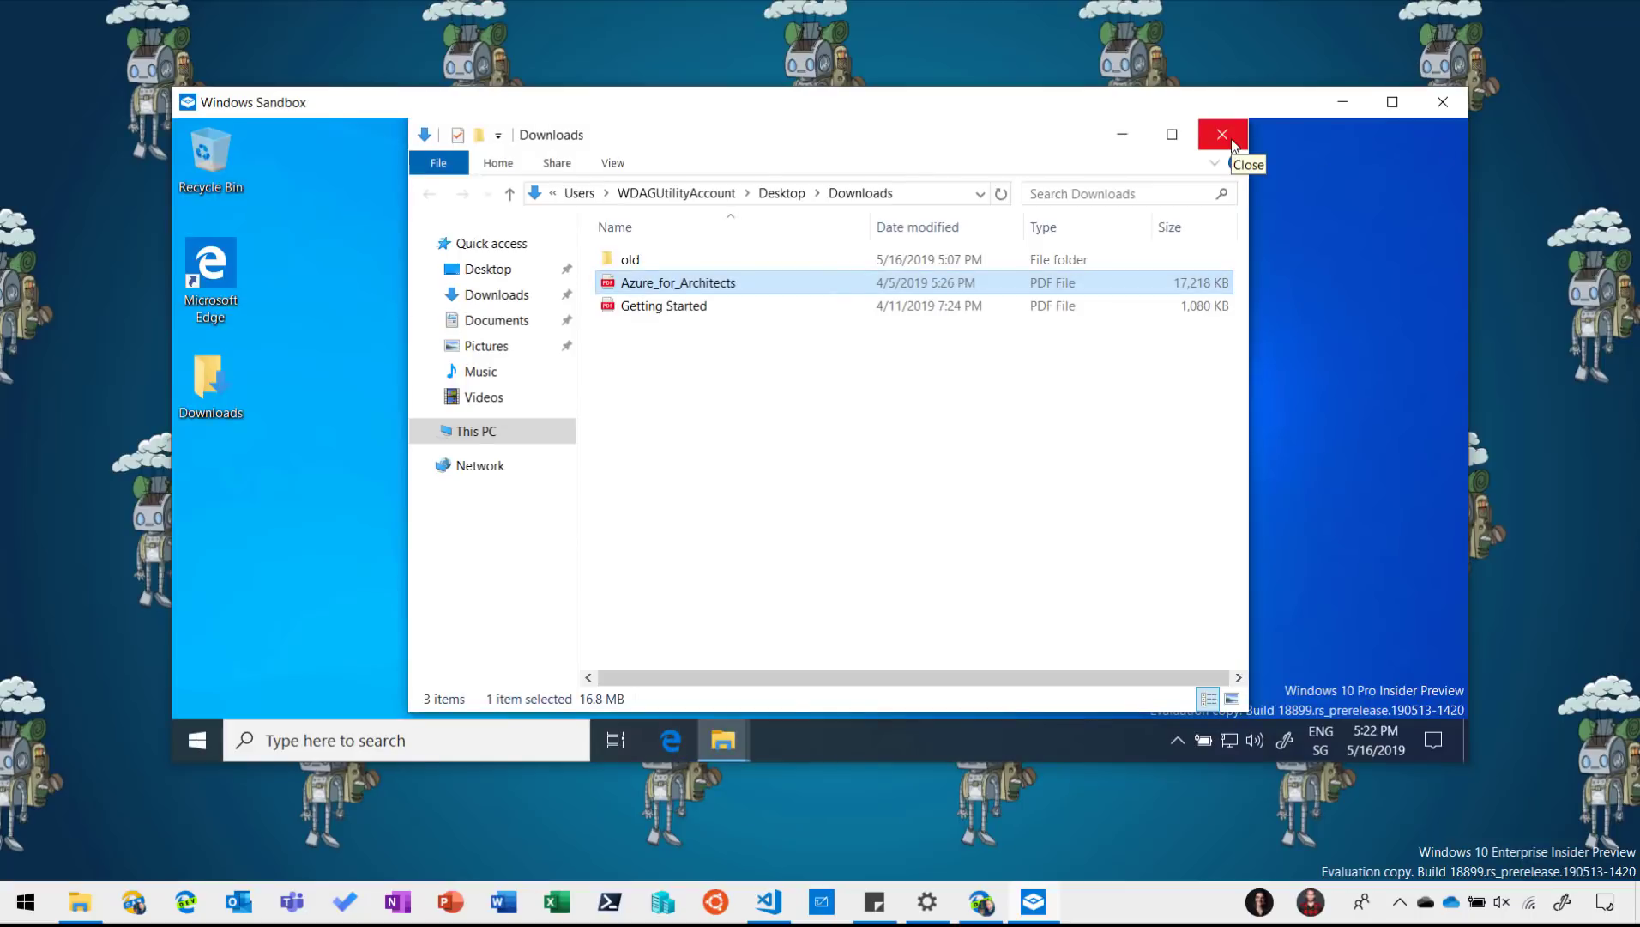
# - Close the Downloads window, shut down and discard the sandbox, and return to VS Code
pyautogui.click(1233, 144)
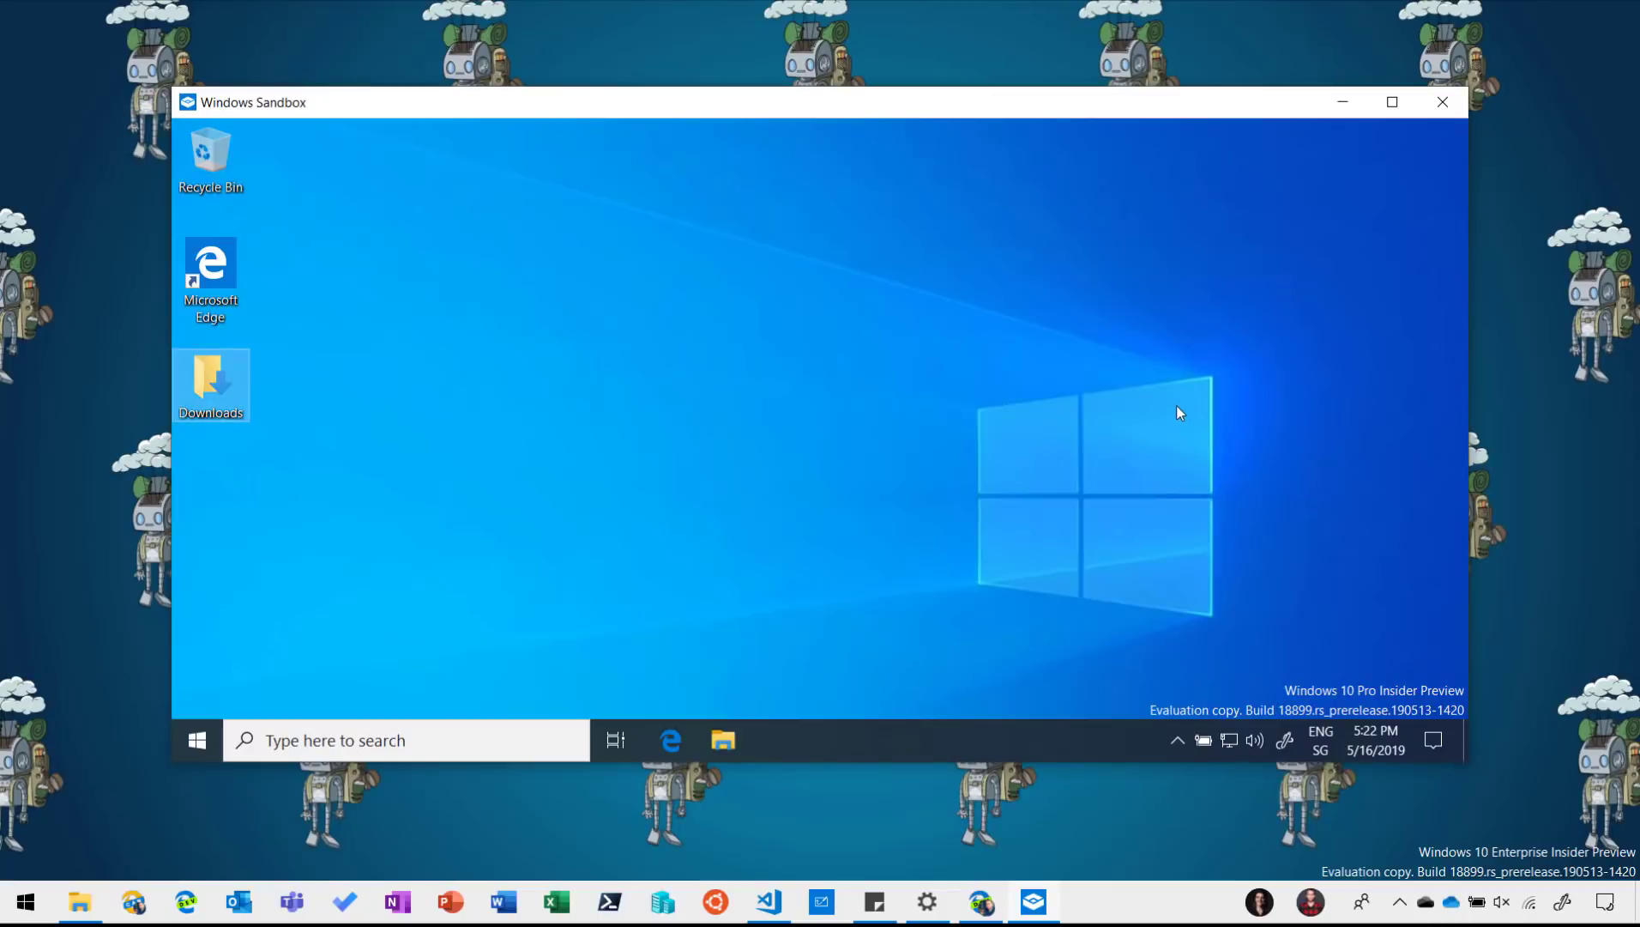
pyautogui.click(1446, 111)
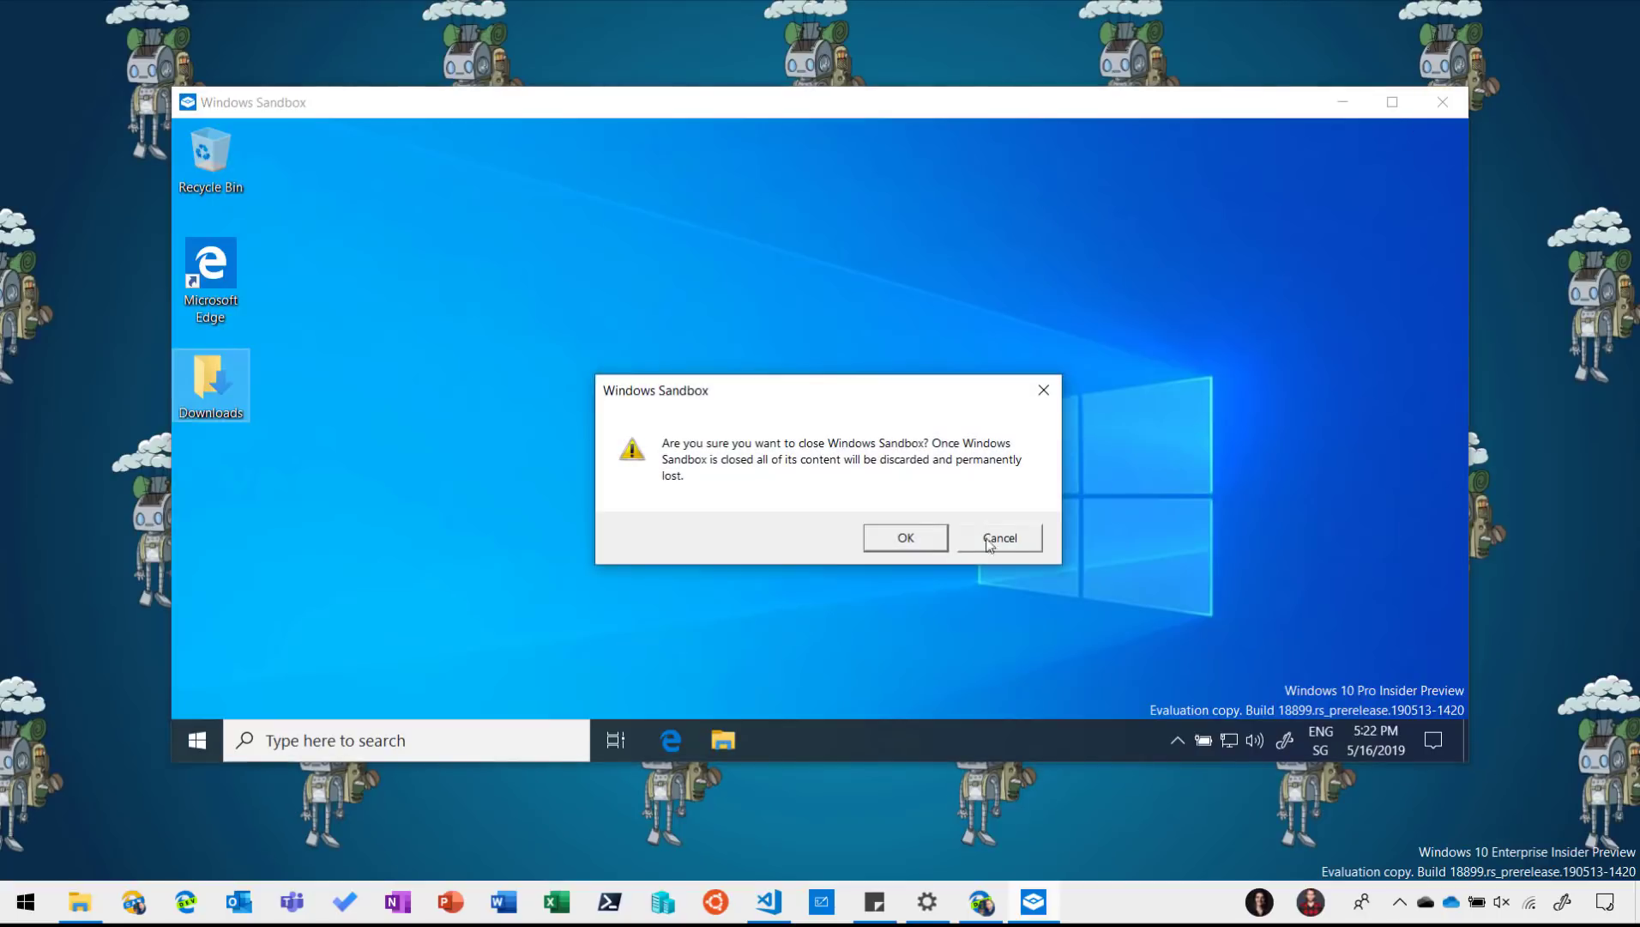
pyautogui.click(931, 544)
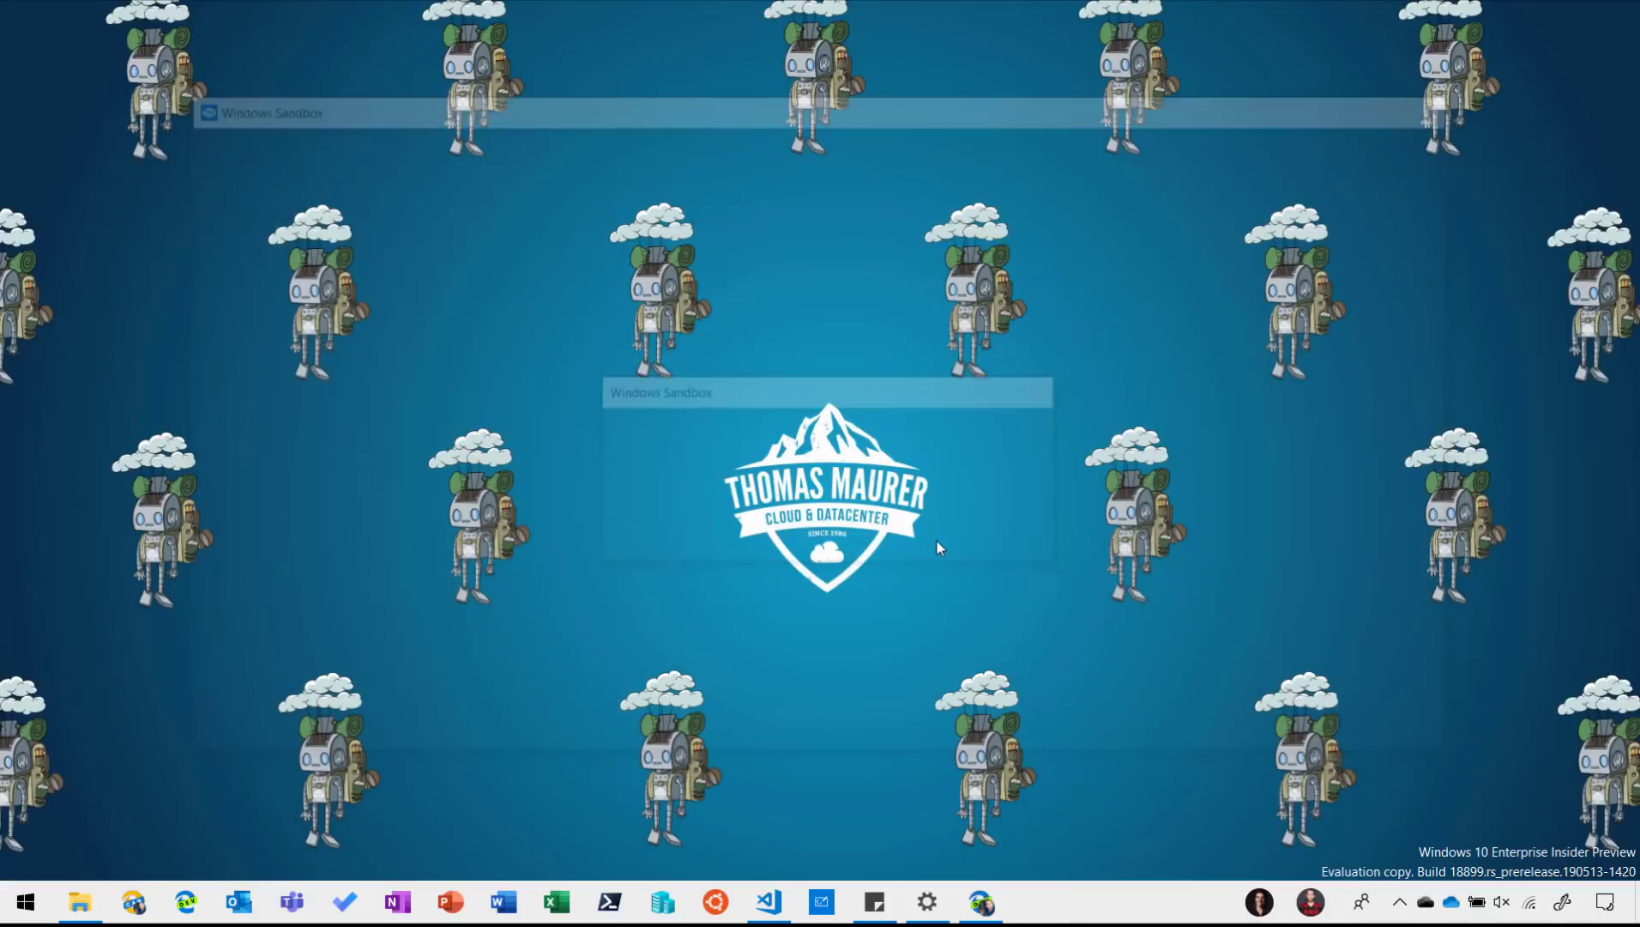
pyautogui.click(762, 909)
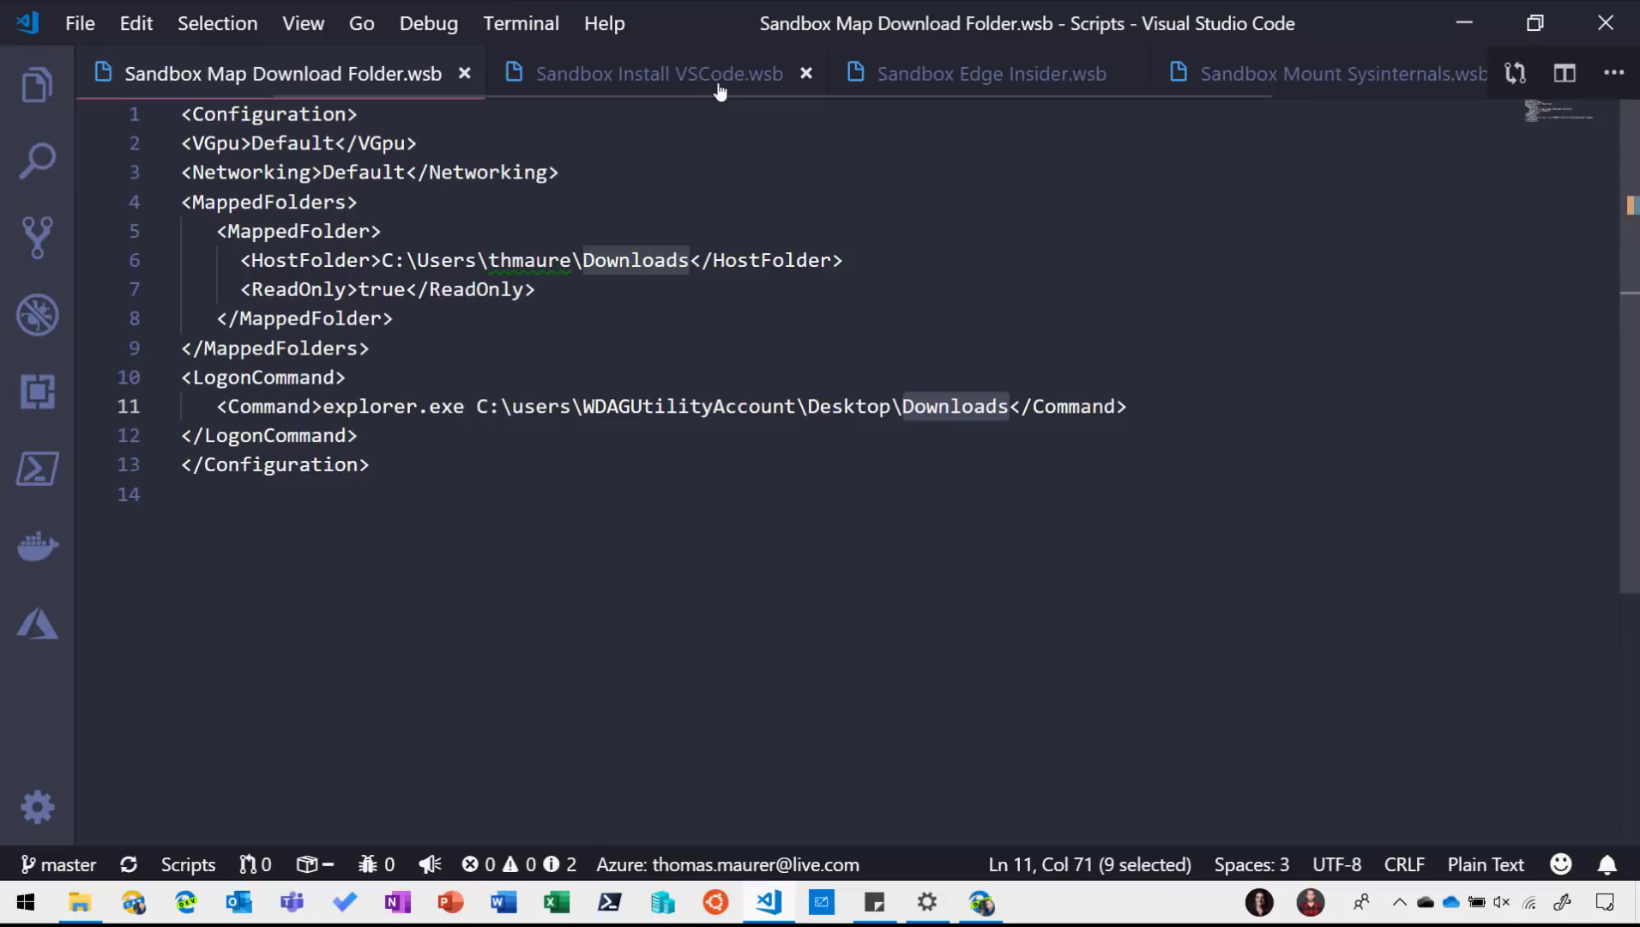
# - Highlight the logon command's script path in Sandbox Install VSCode.wsb and open InstallVSCode.cmd
pyautogui.click(657, 74)
pyautogui.click(755, 322)
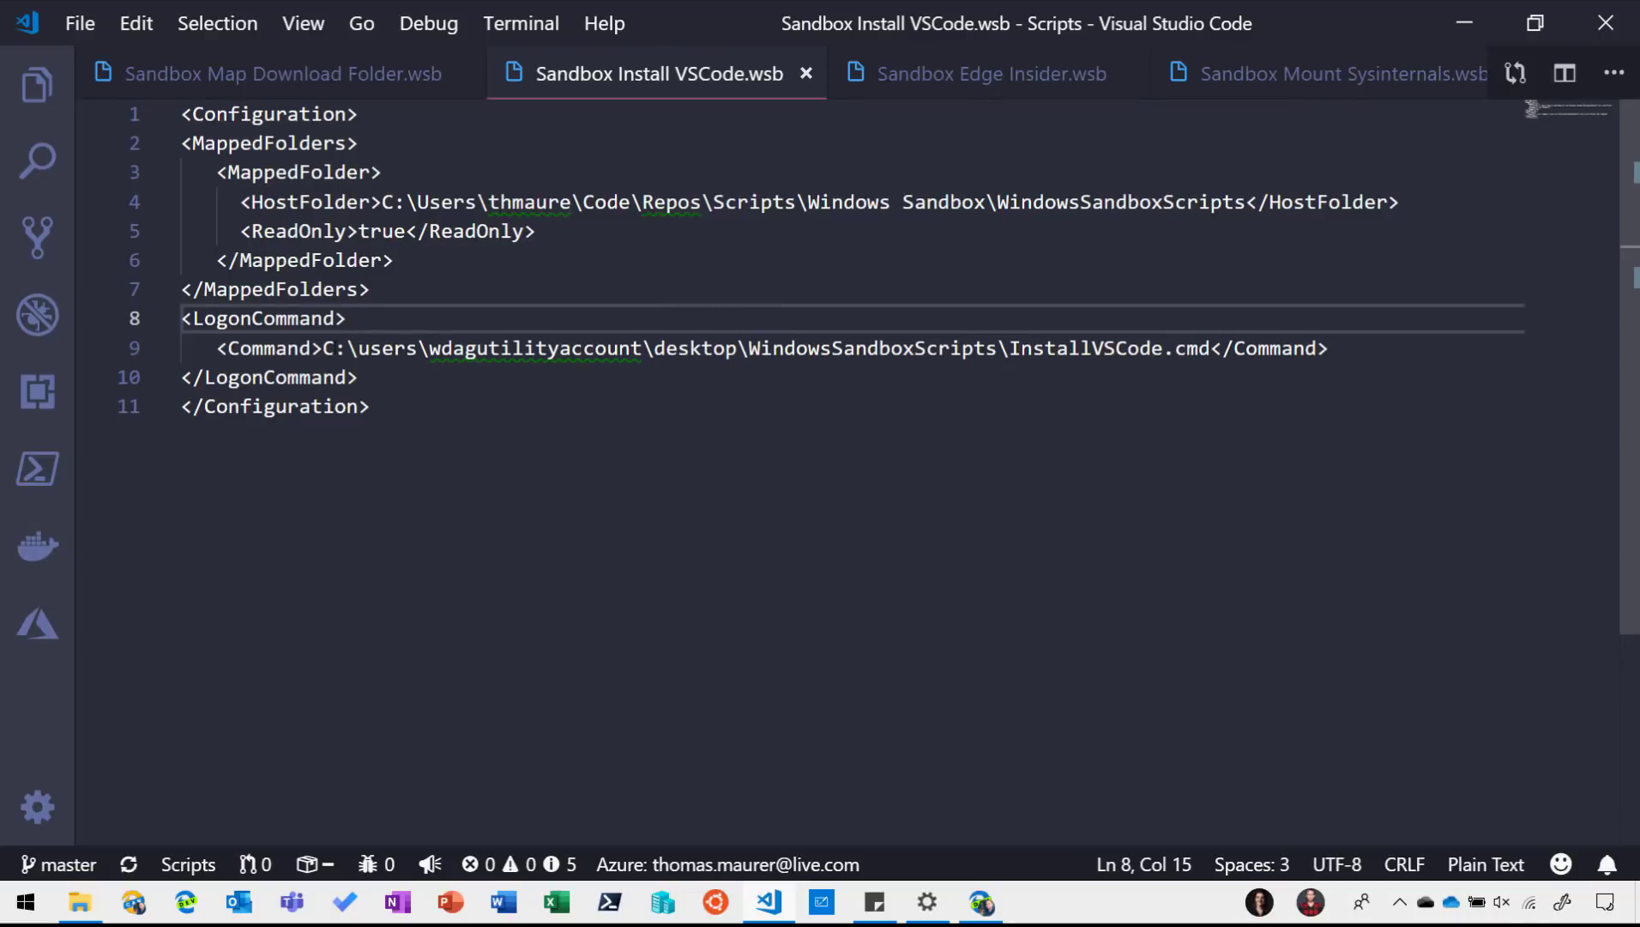
pyautogui.click(322, 348)
pyautogui.moveTo(322, 347); pyautogui.dragTo(1210, 347)
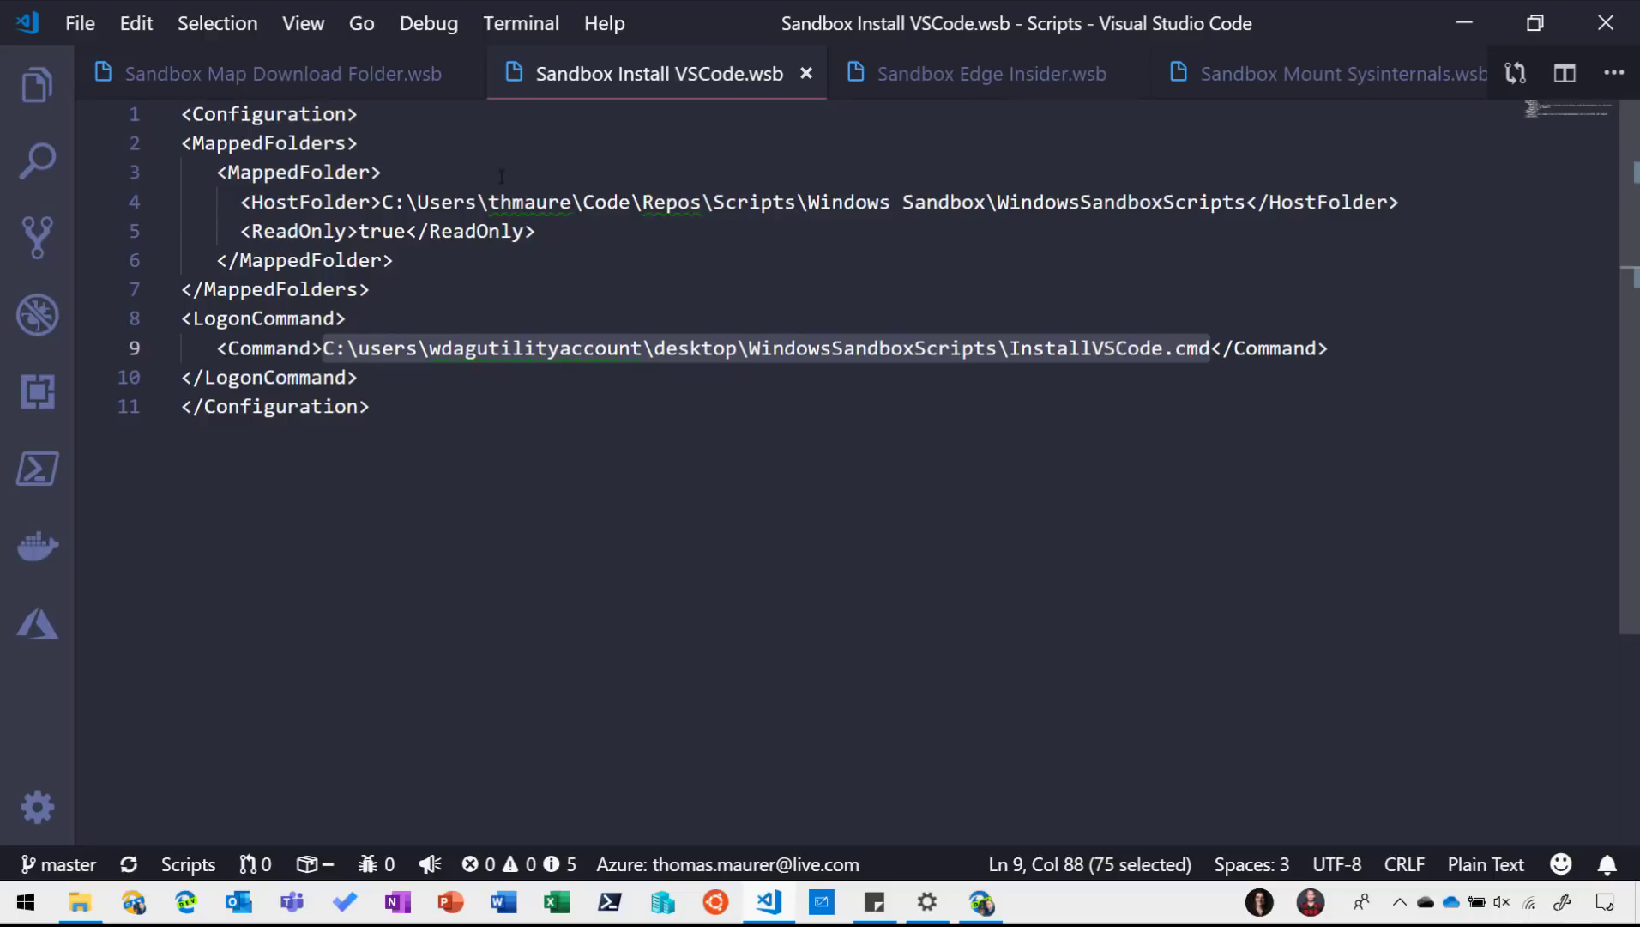
pyautogui.click(36, 85)
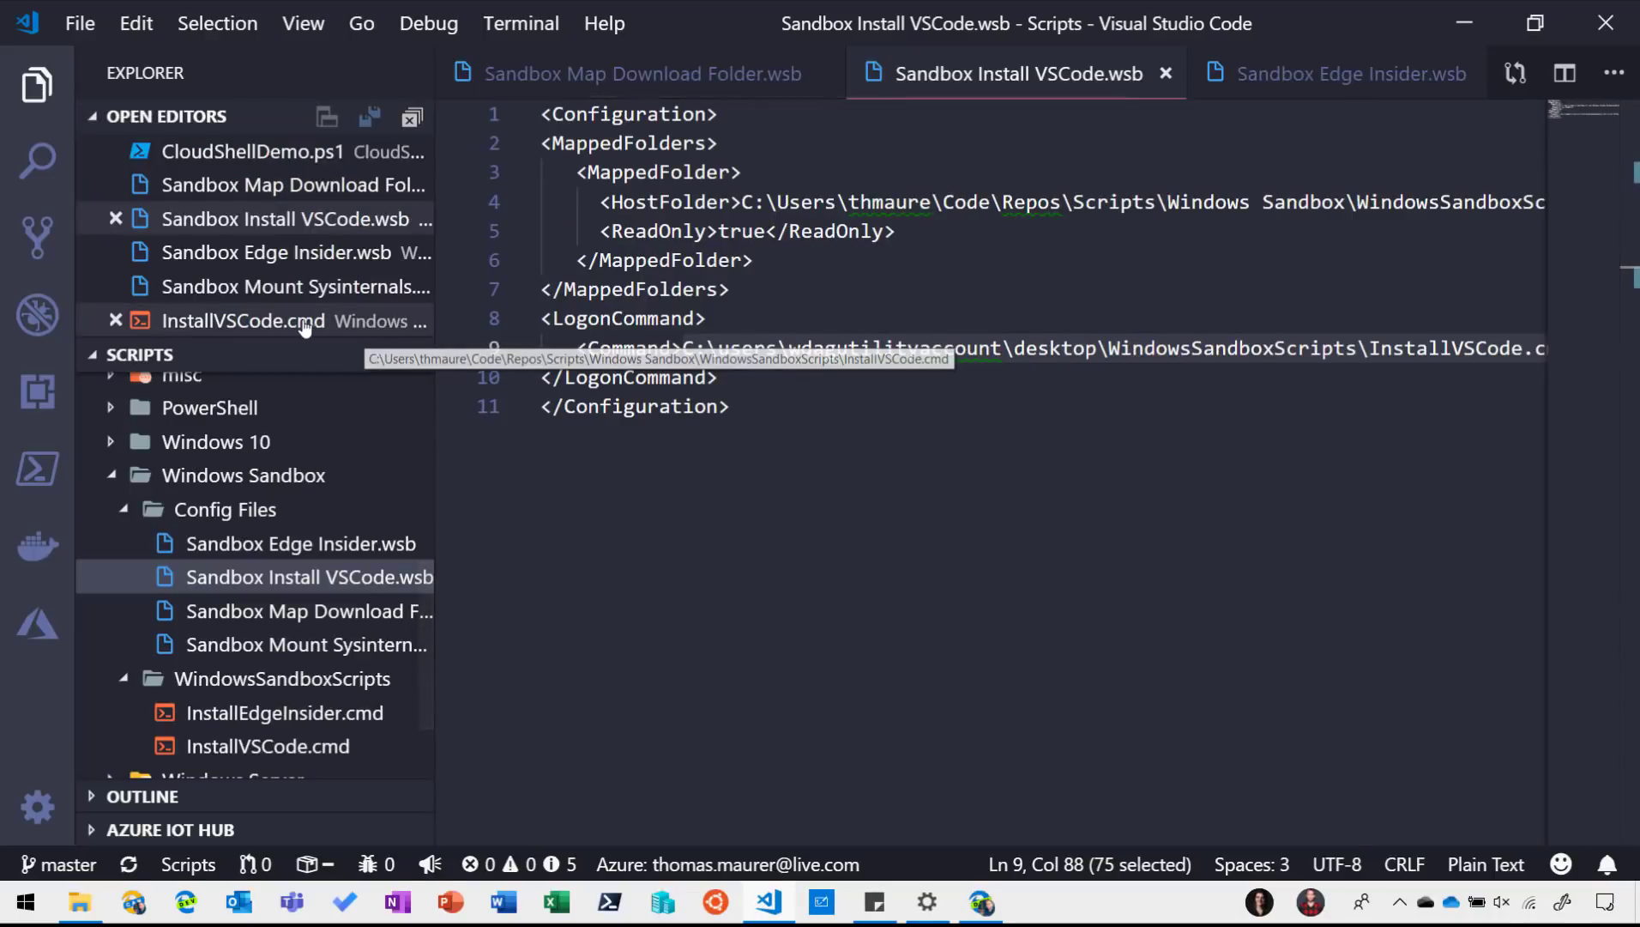
pyautogui.click(241, 320)
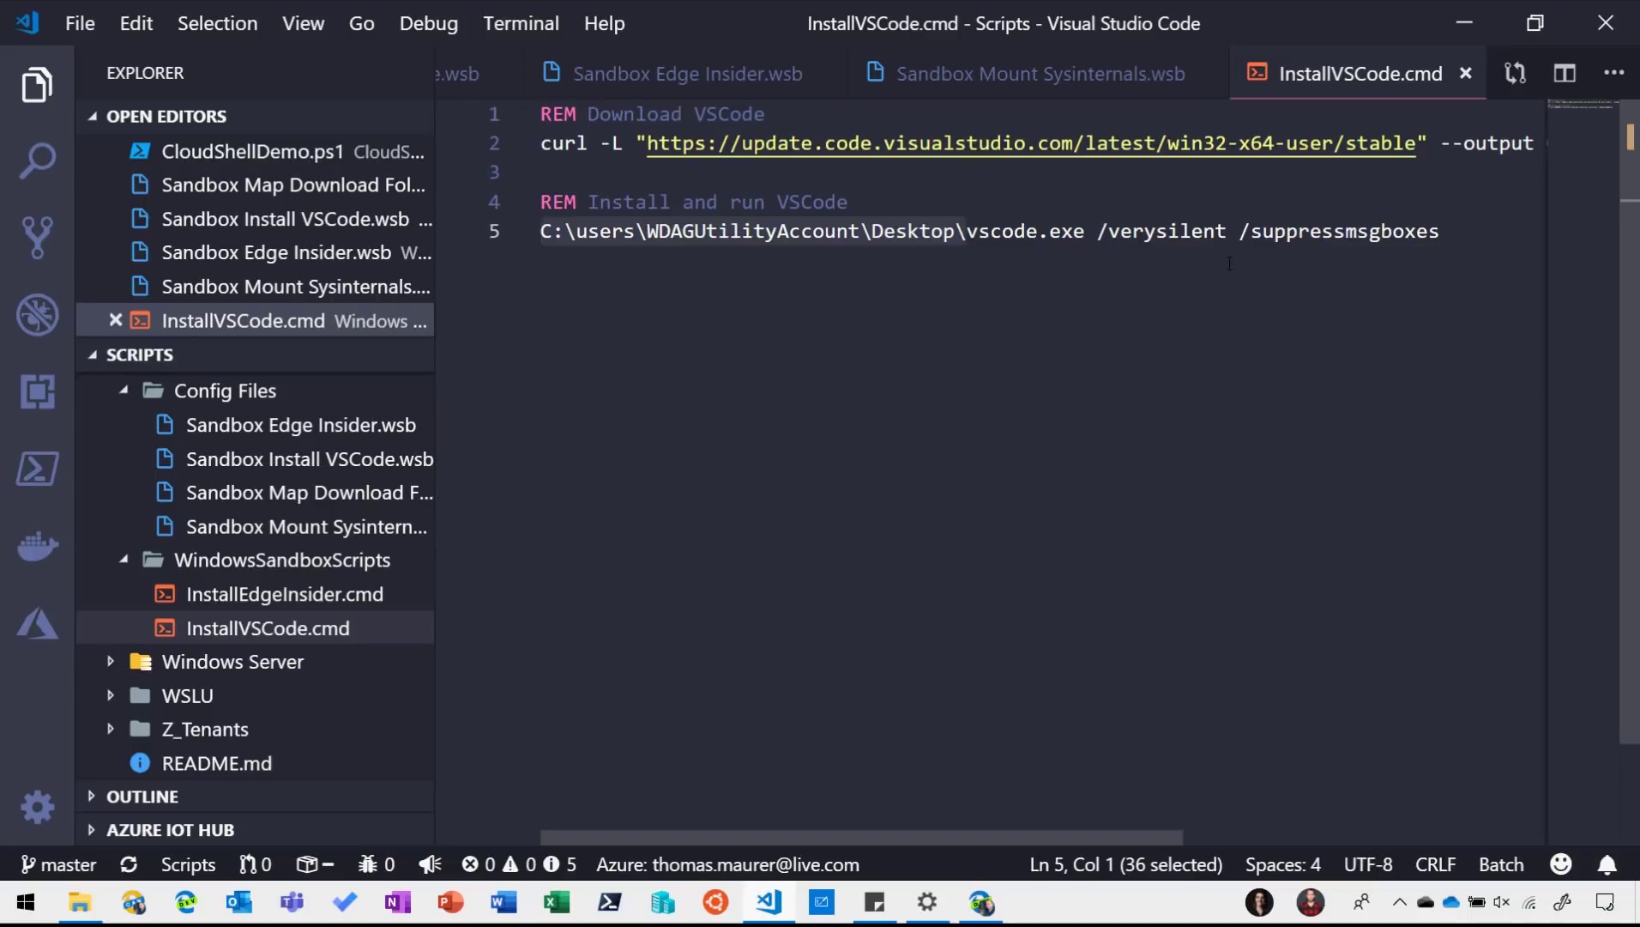
# - Launch Sandbox Install VSCode.wsb from the Config Files folder to start a new sandbox
pyautogui.click(1441, 28)
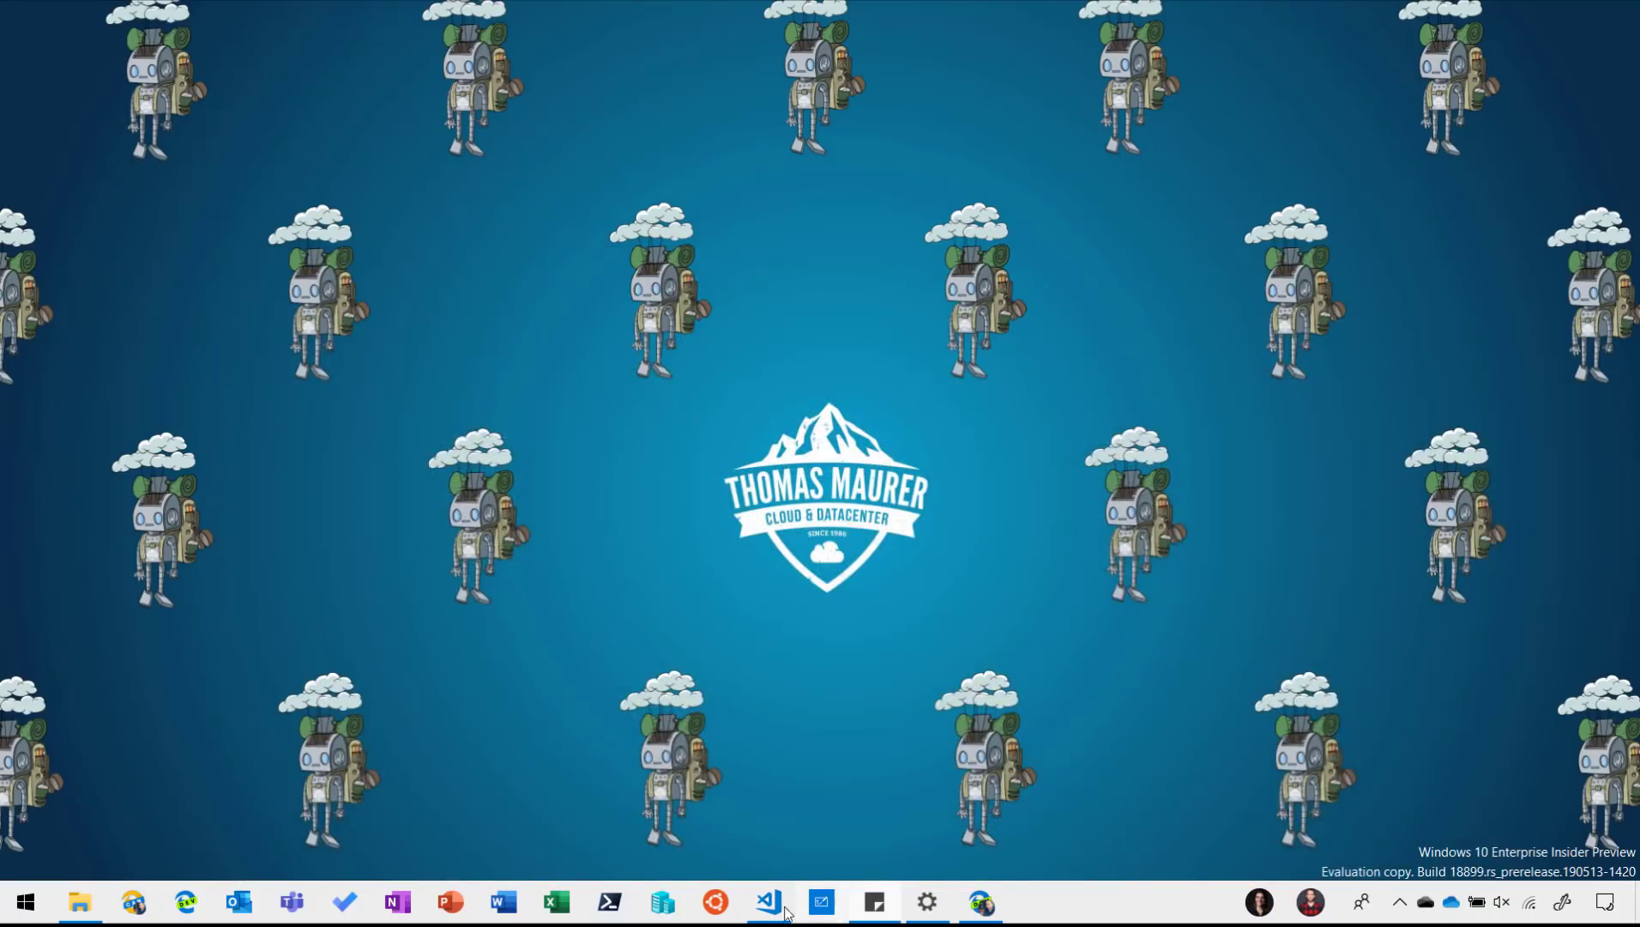
pyautogui.moveTo(781, 909)
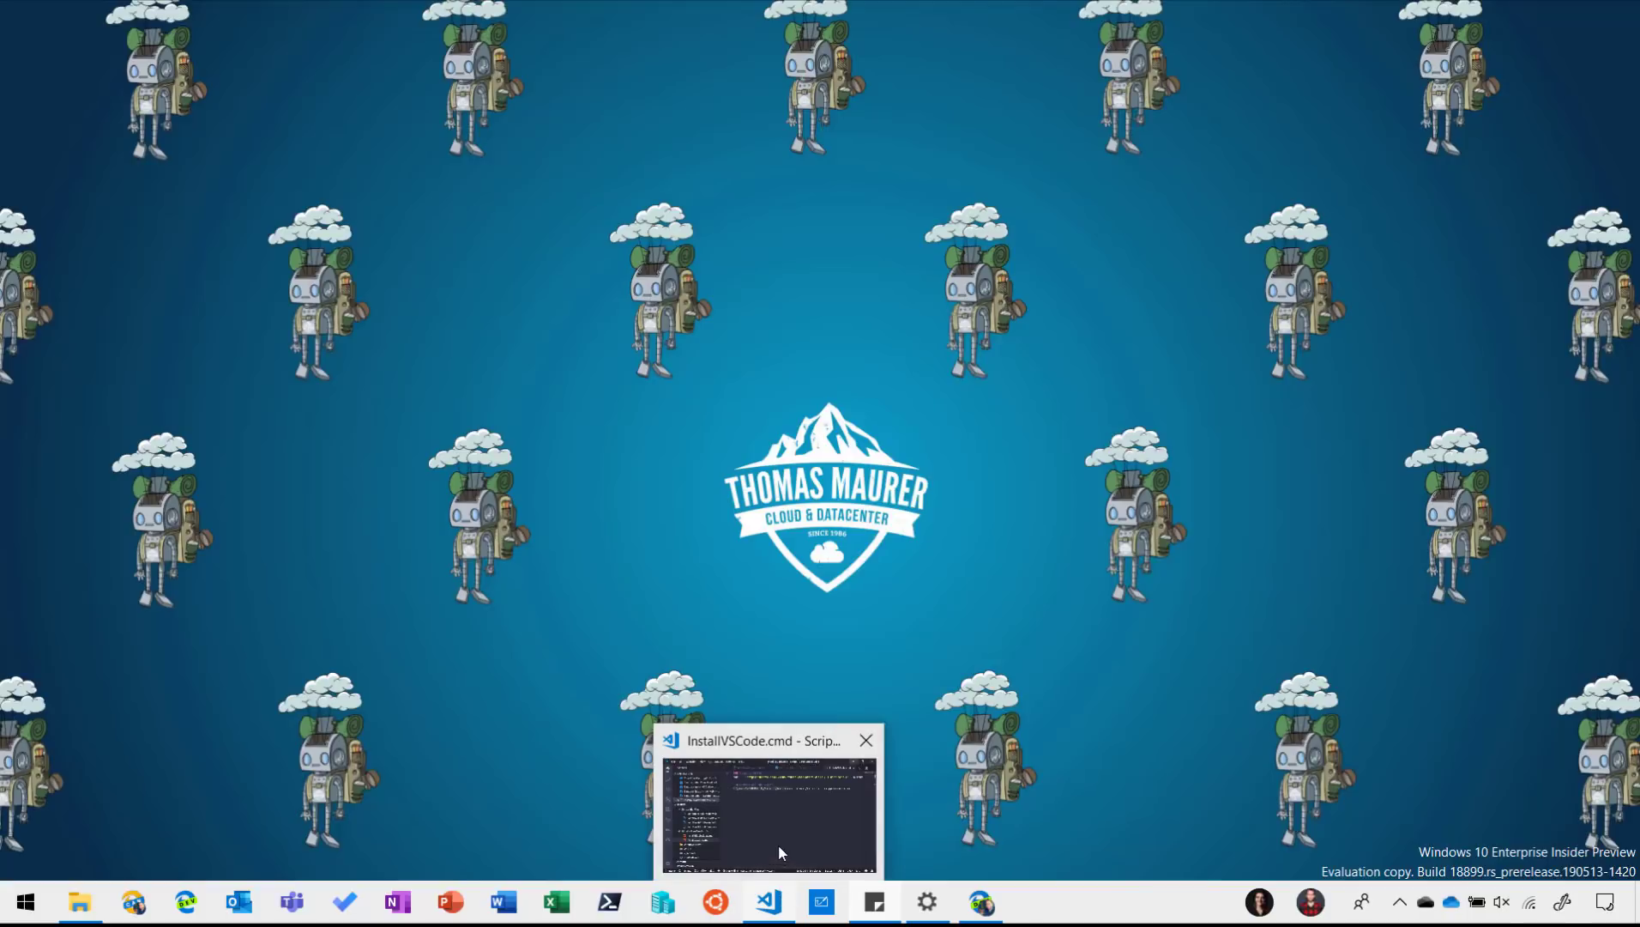
pyautogui.click(84, 916)
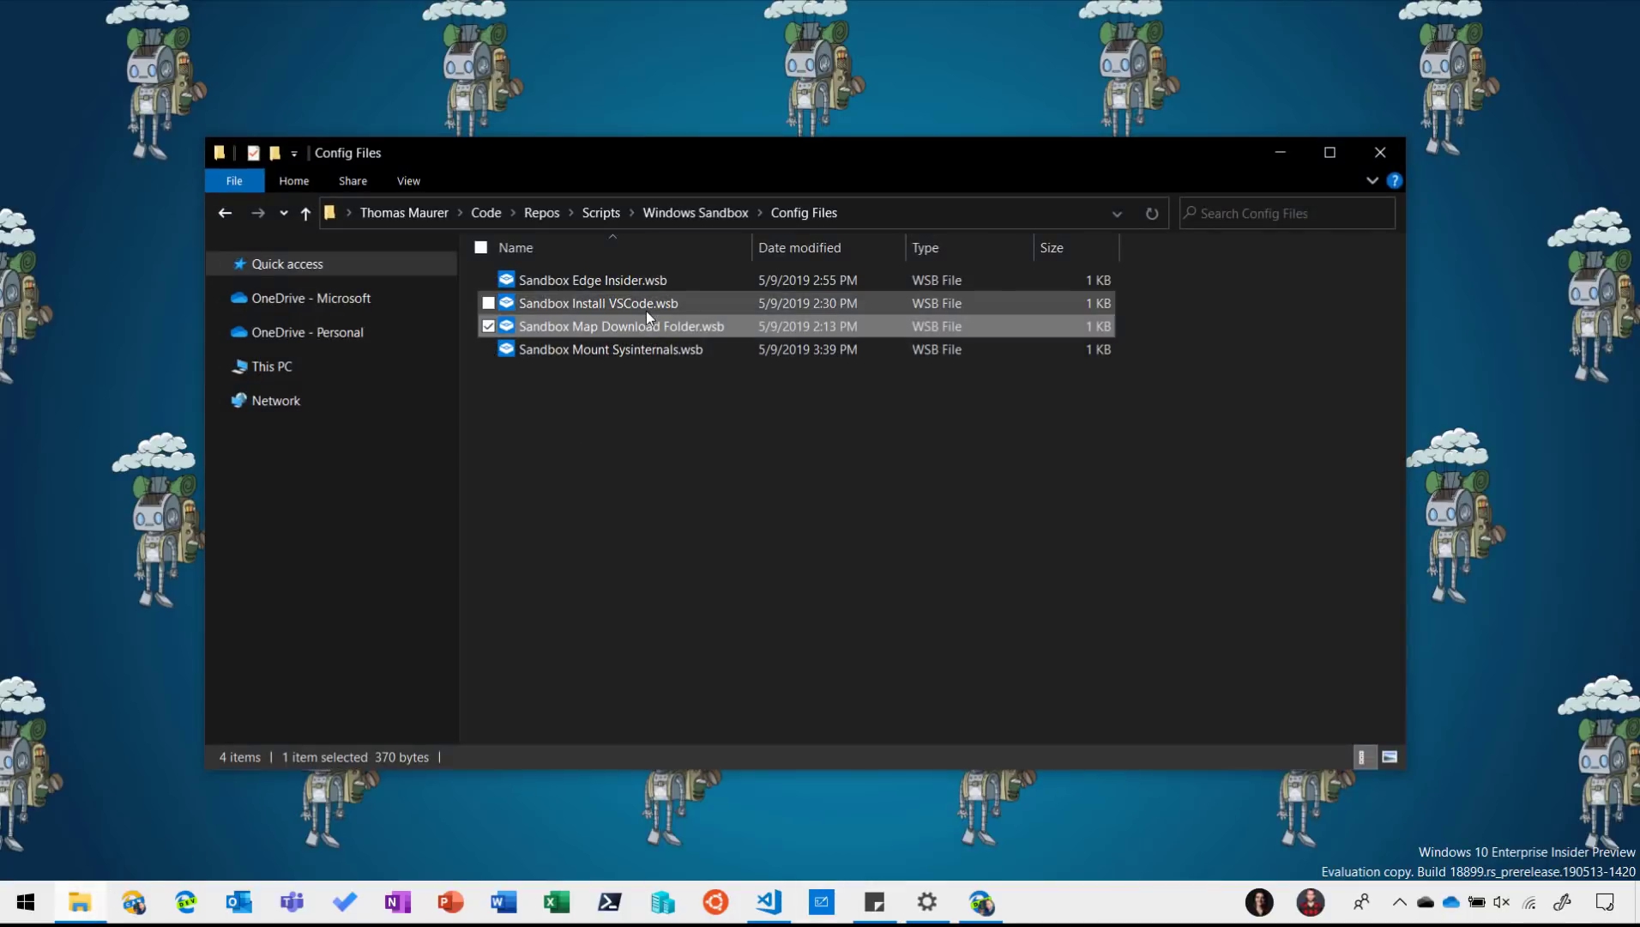
pyautogui.click(646, 307)
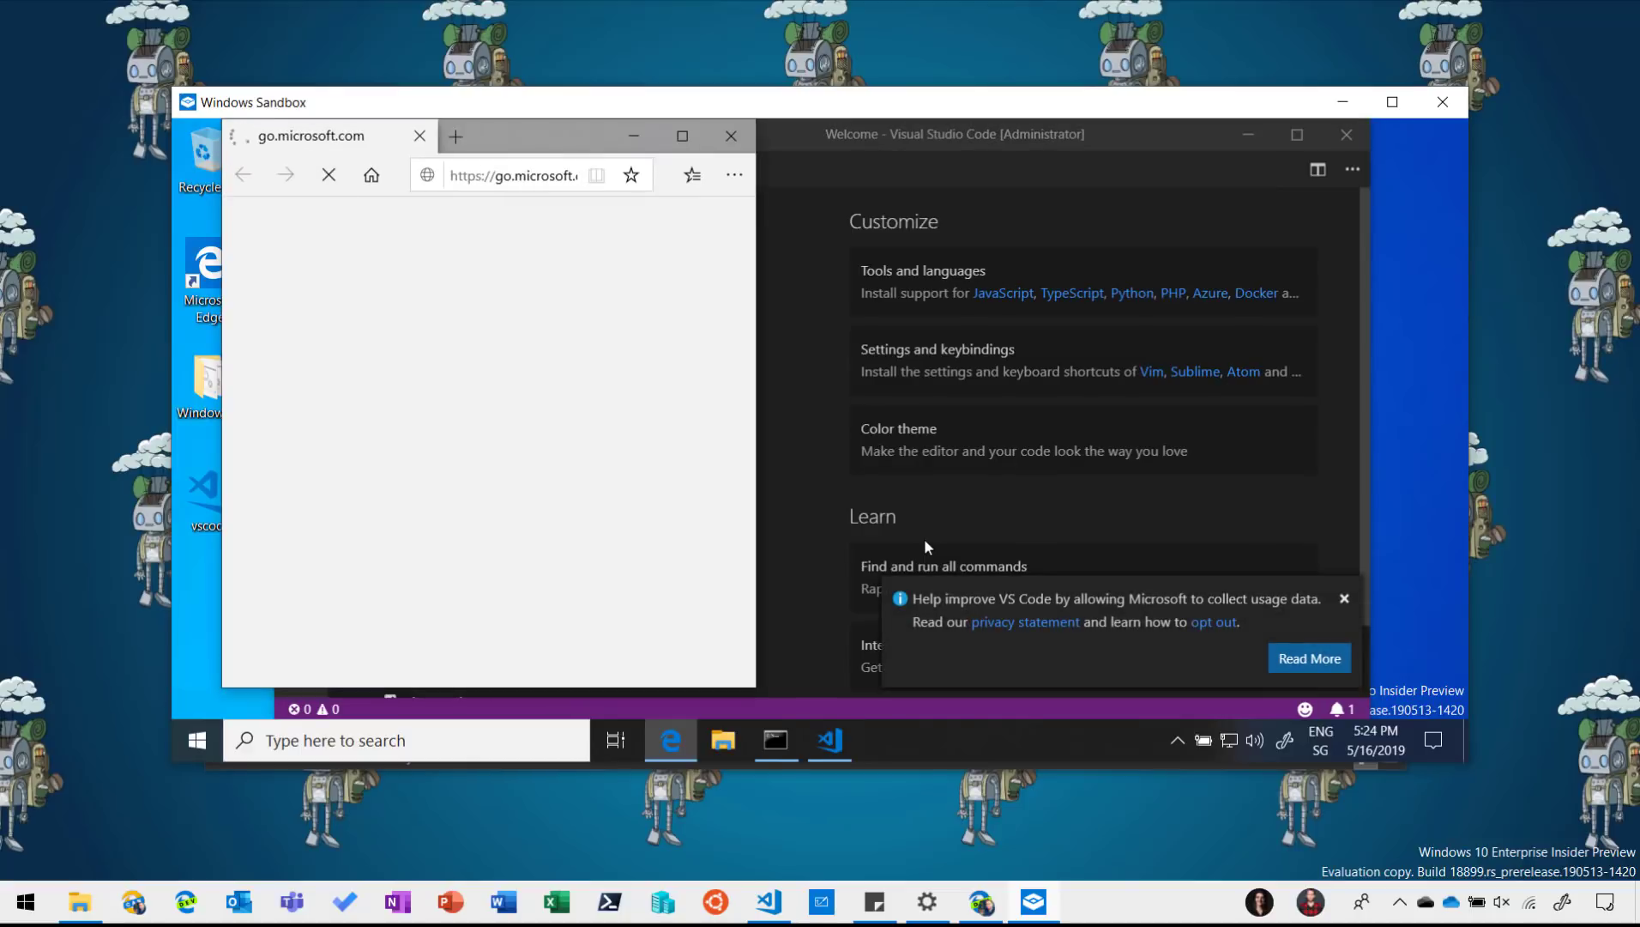
# - Close Edge in the sandbox, maximize the sandbox's VS Code, and return to the host's VS Code
pyautogui.click(731, 137)
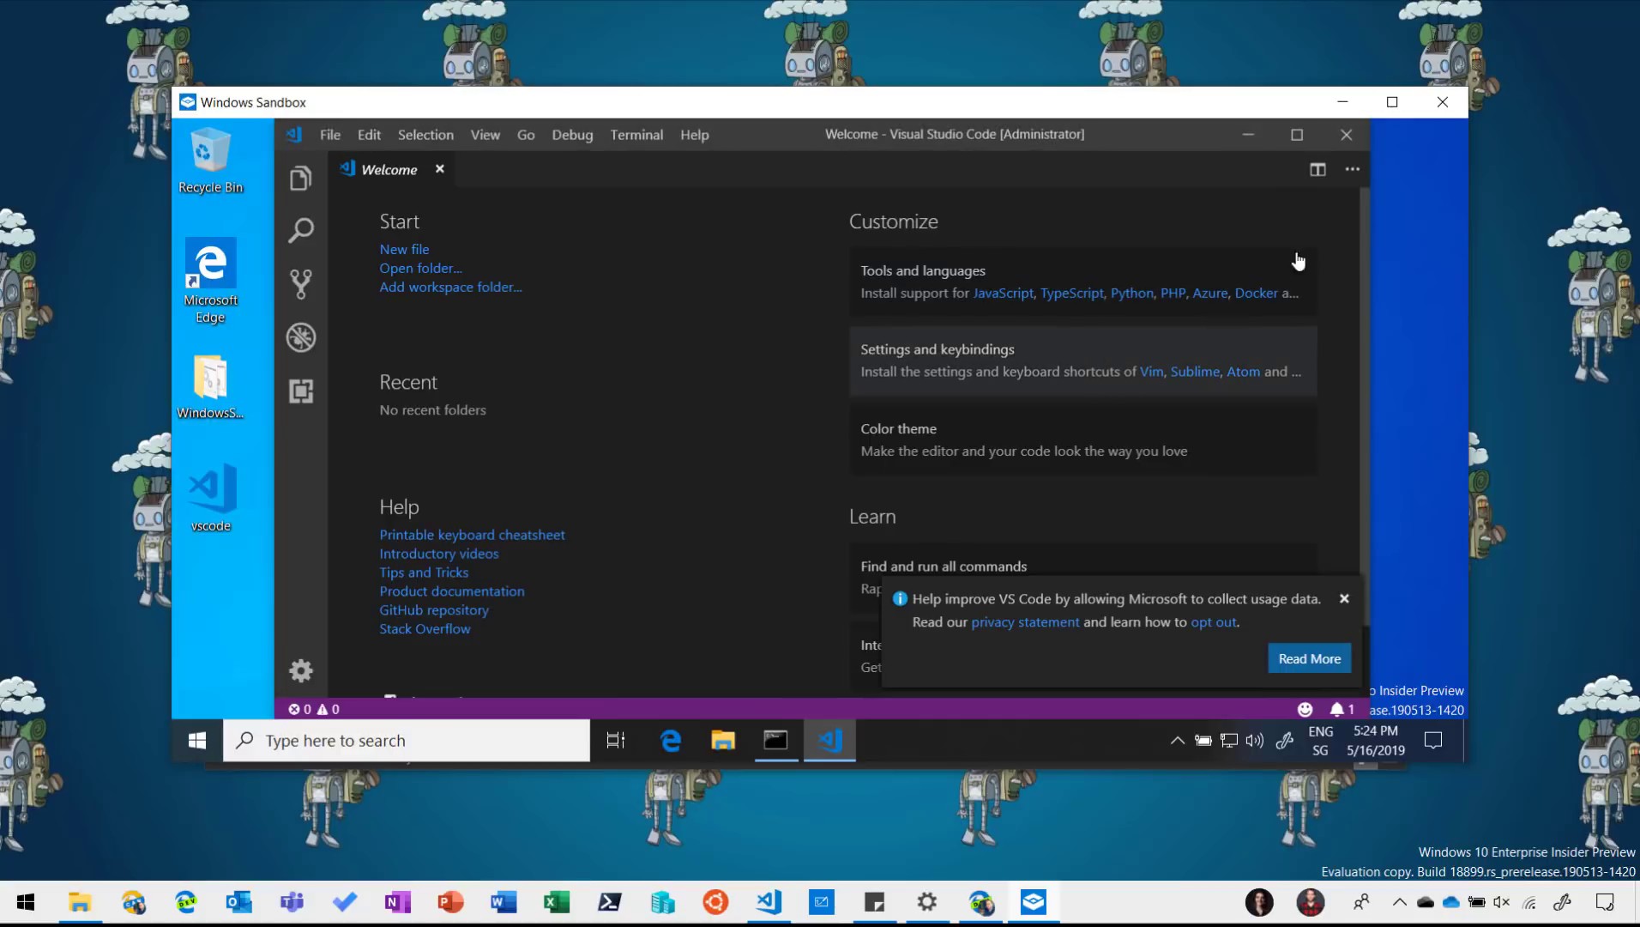
pyautogui.click(1297, 136)
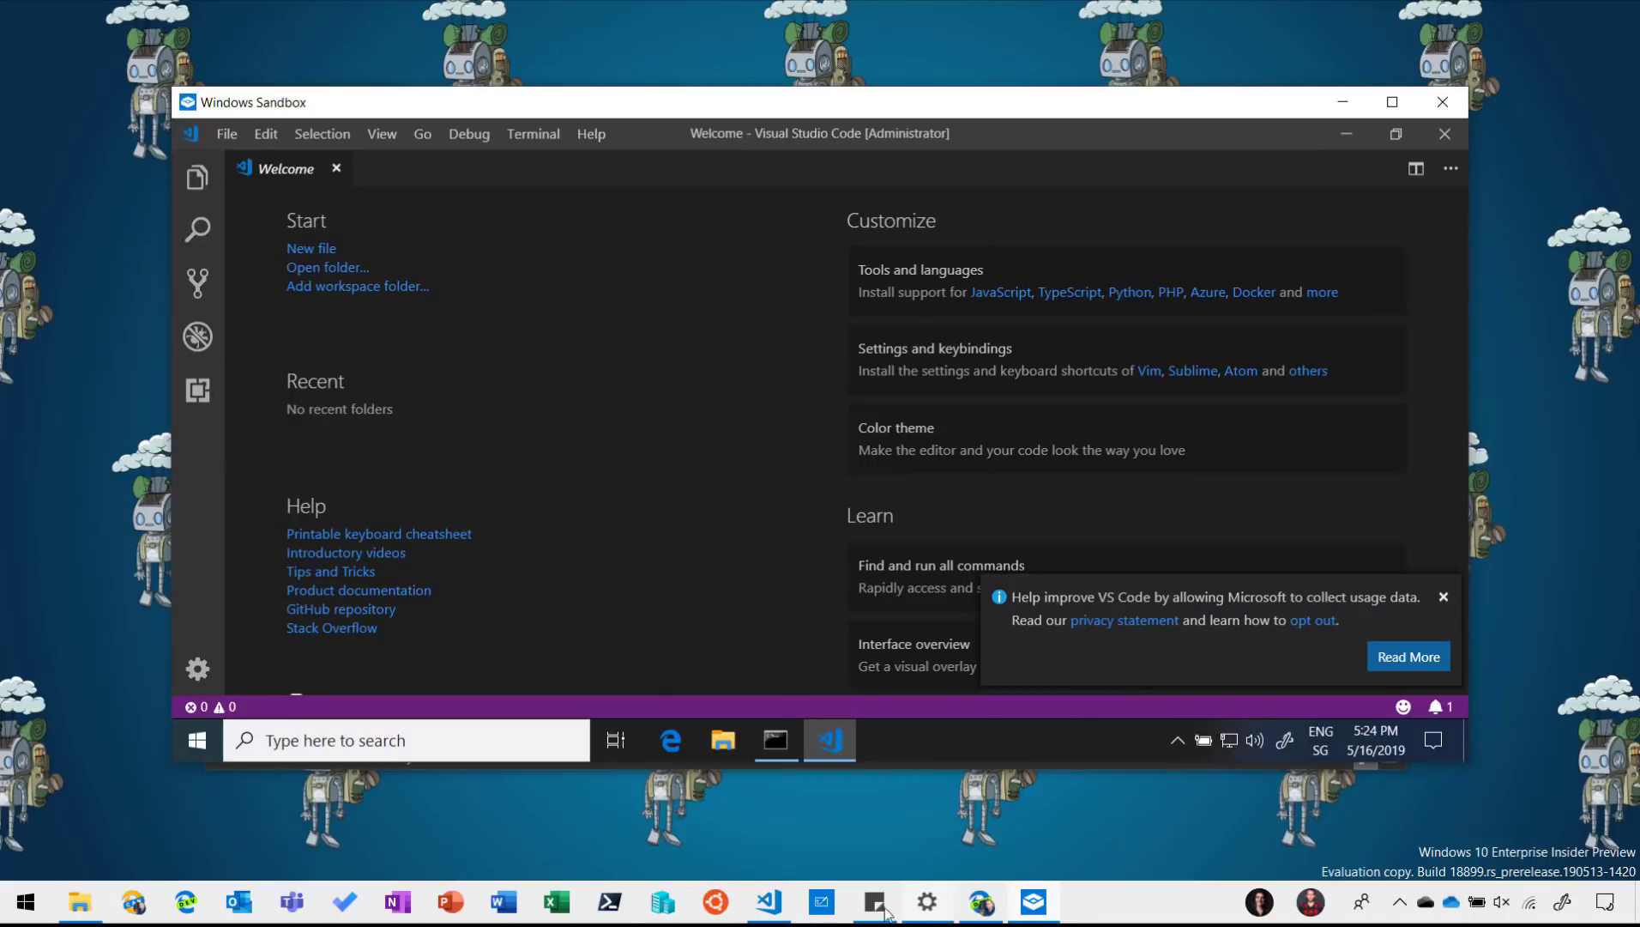
pyautogui.click(770, 902)
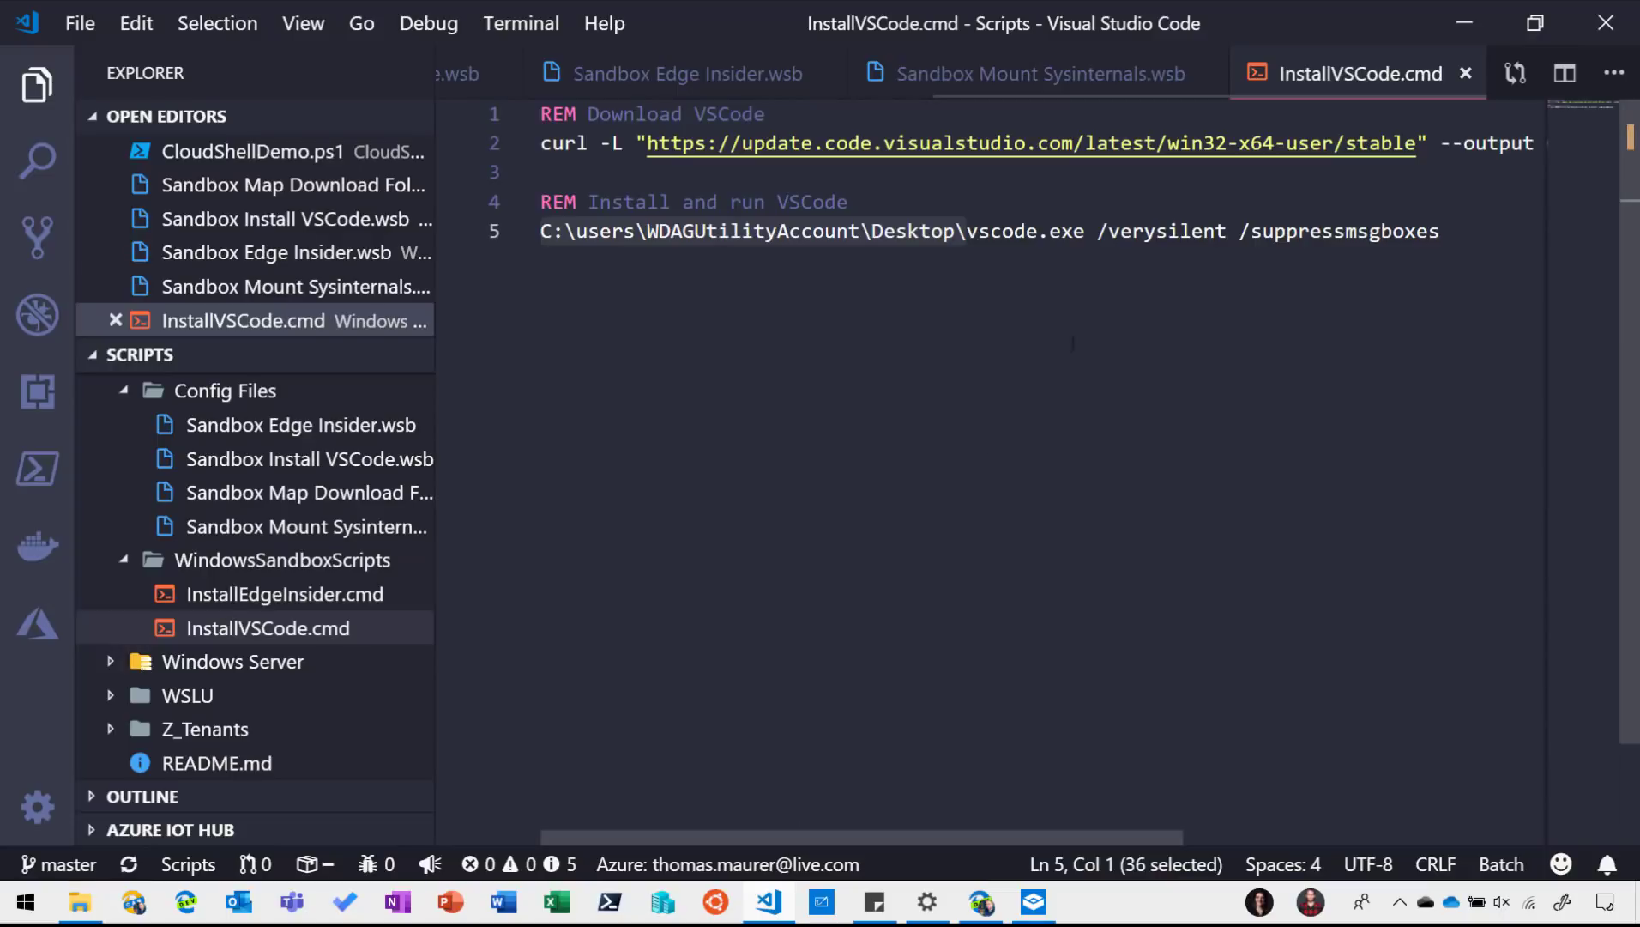
# - Open Sandbox Edge Insider.wsb and highlight its read-only Downloads MappedFolder block and full Command line
pyautogui.click(743, 75)
pyautogui.press('Escape')
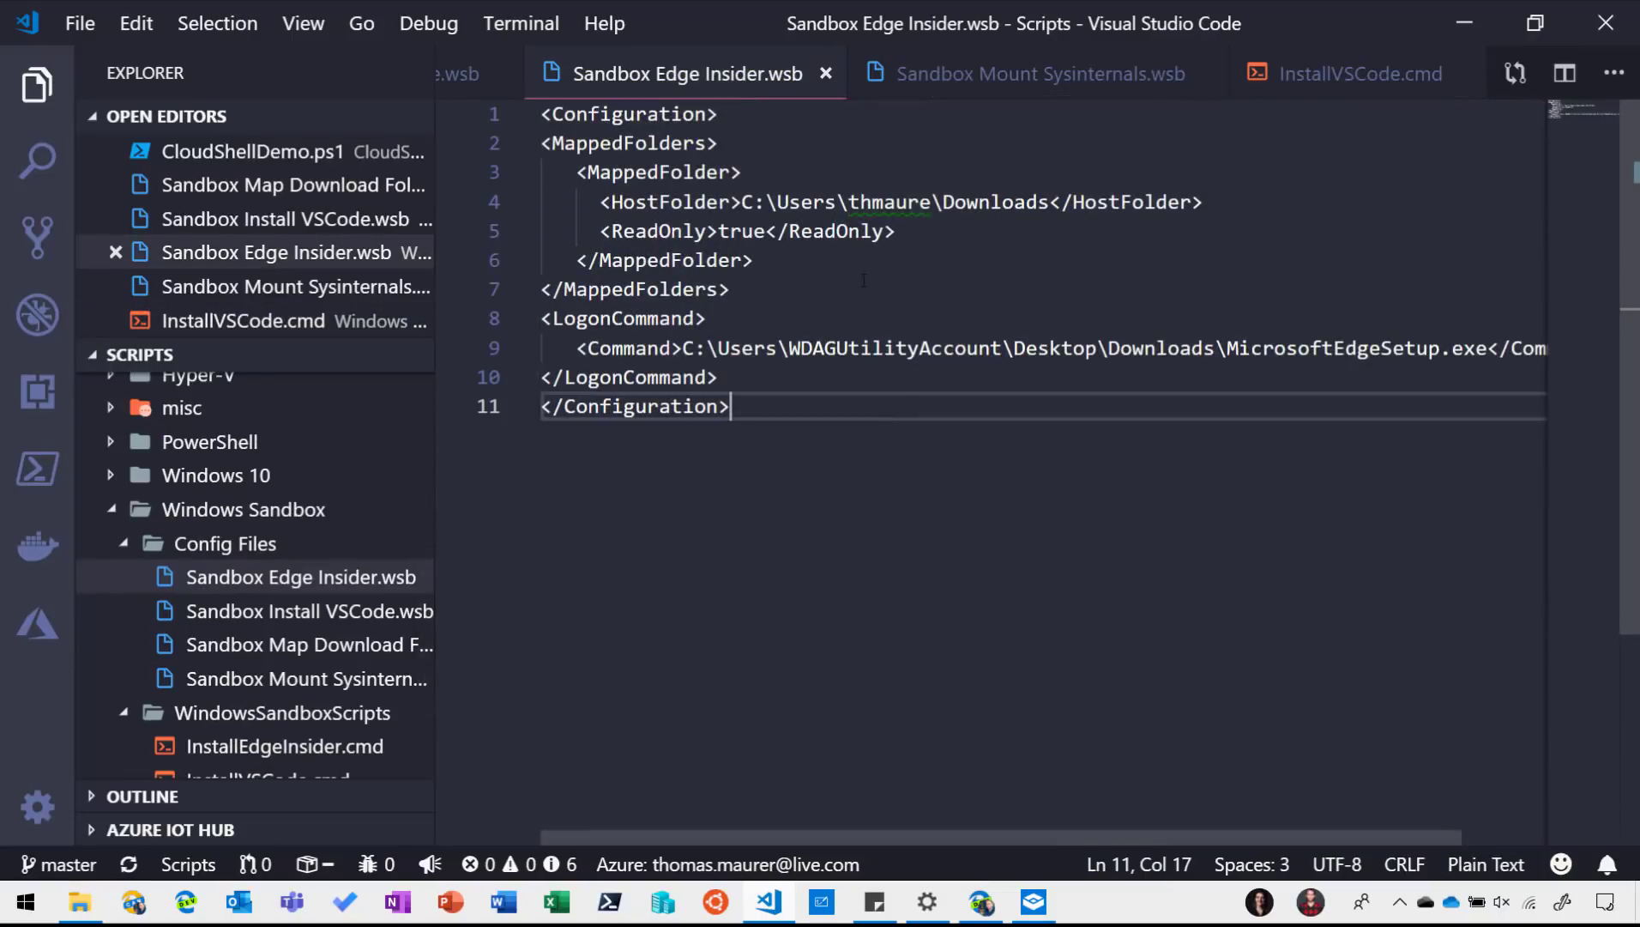
pyautogui.moveTo(576, 173); pyautogui.dragTo(884, 231)
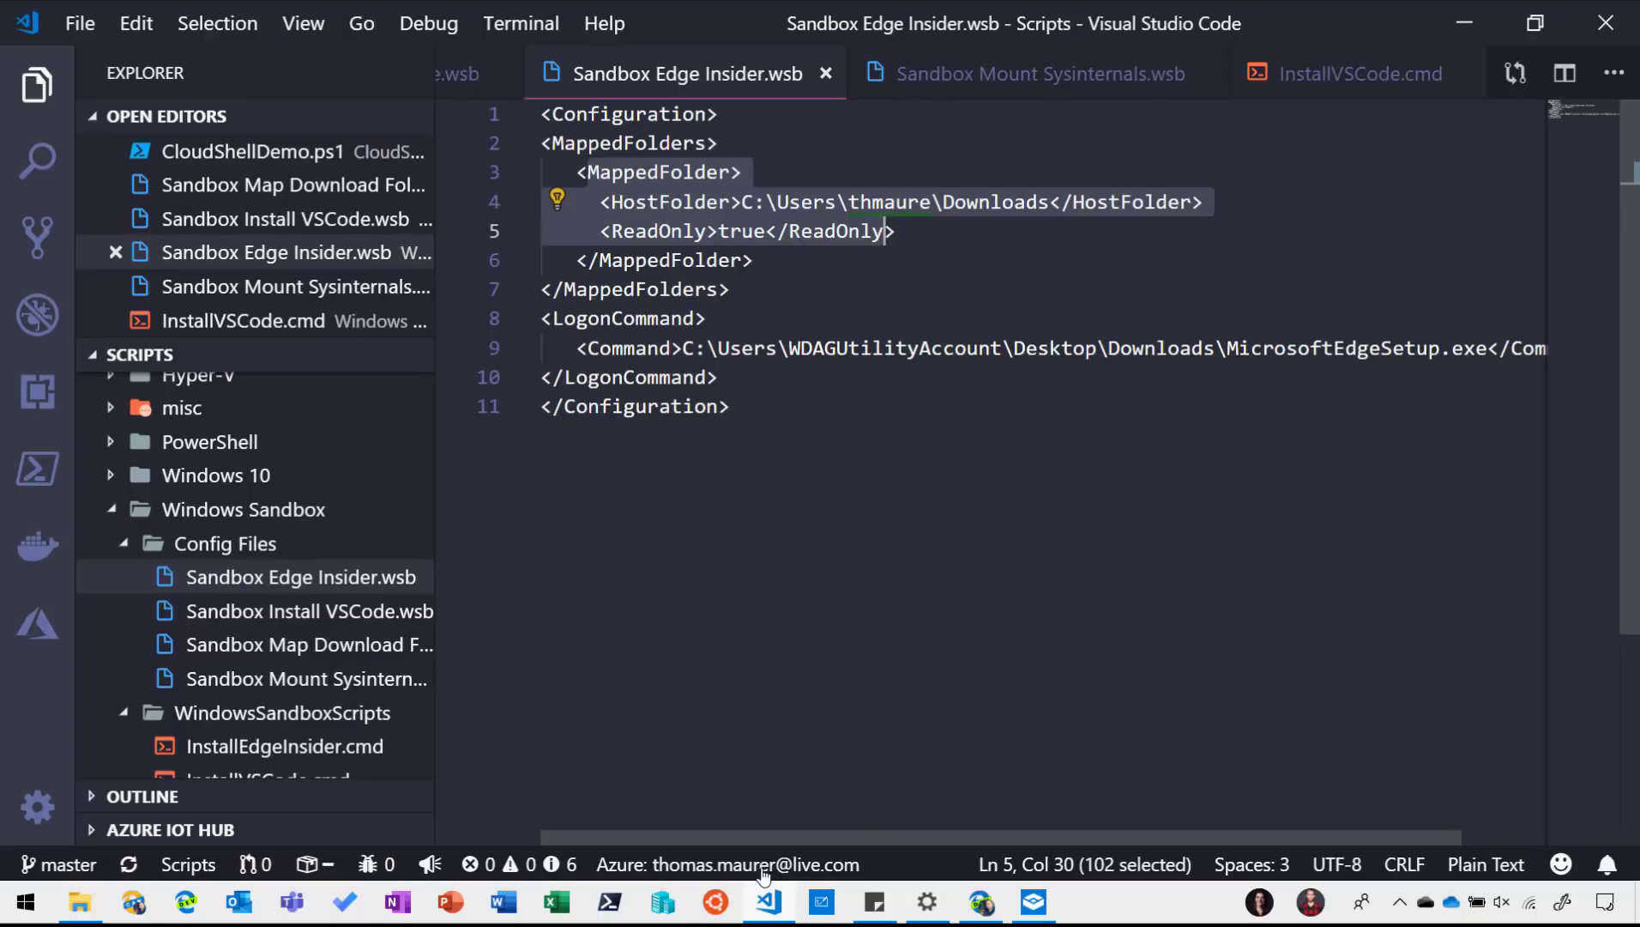
pyautogui.moveTo(749, 836); pyautogui.dragTo(831, 836)
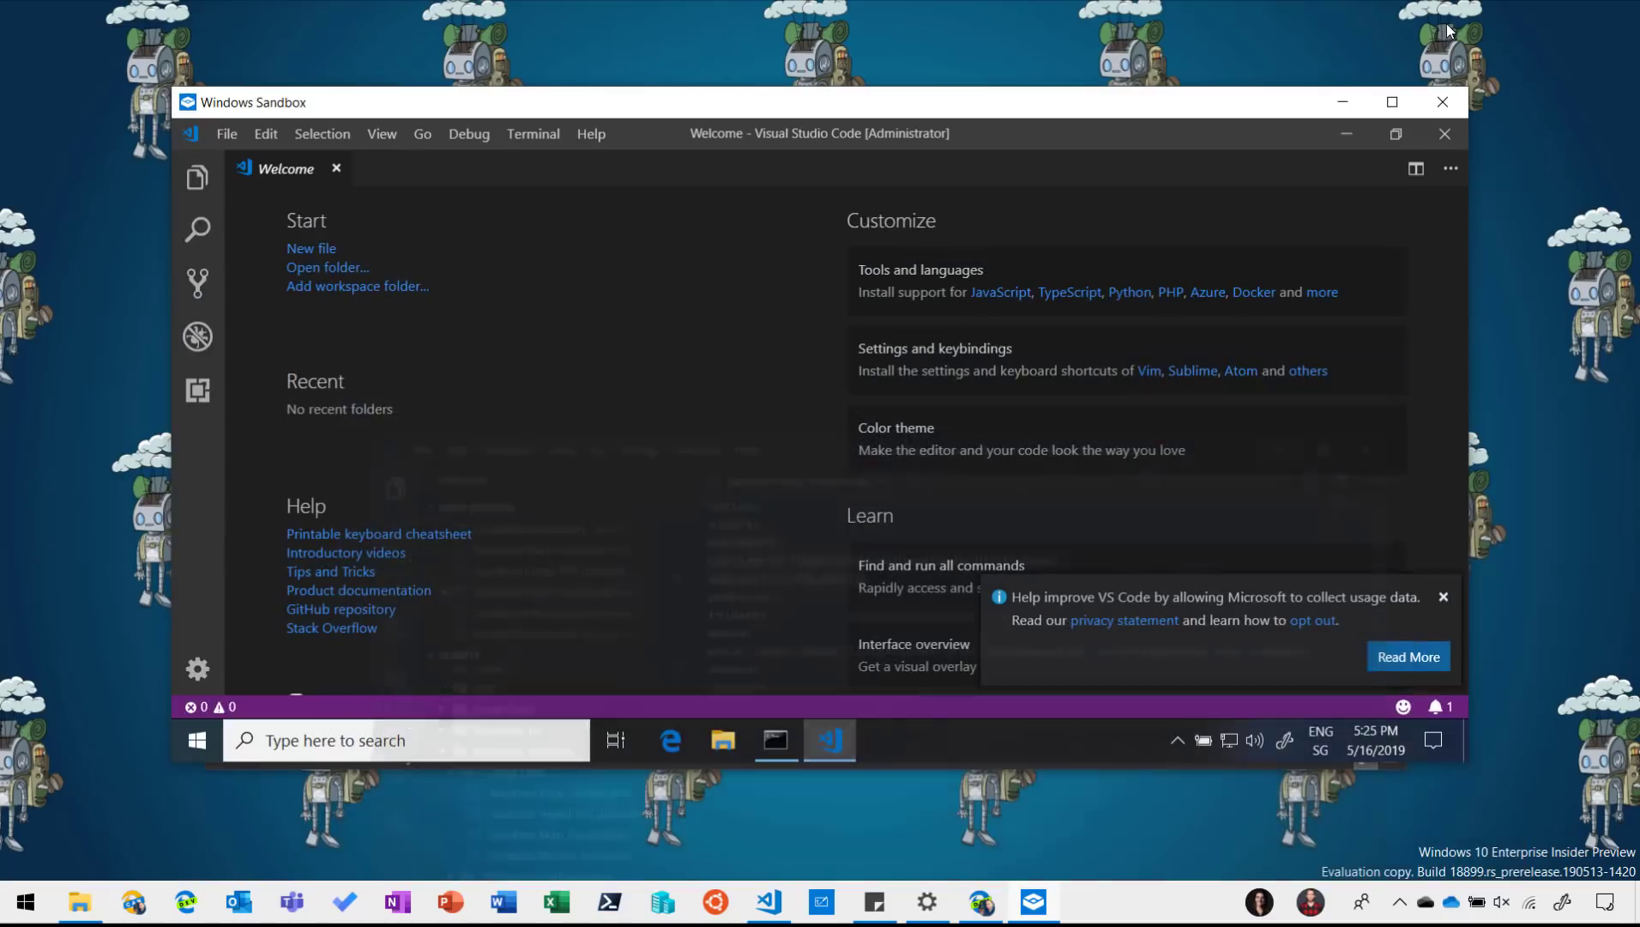
# - Close the sandbox's VS Code and install command windows, then reposition the Sandbox window
pyautogui.click(1447, 137)
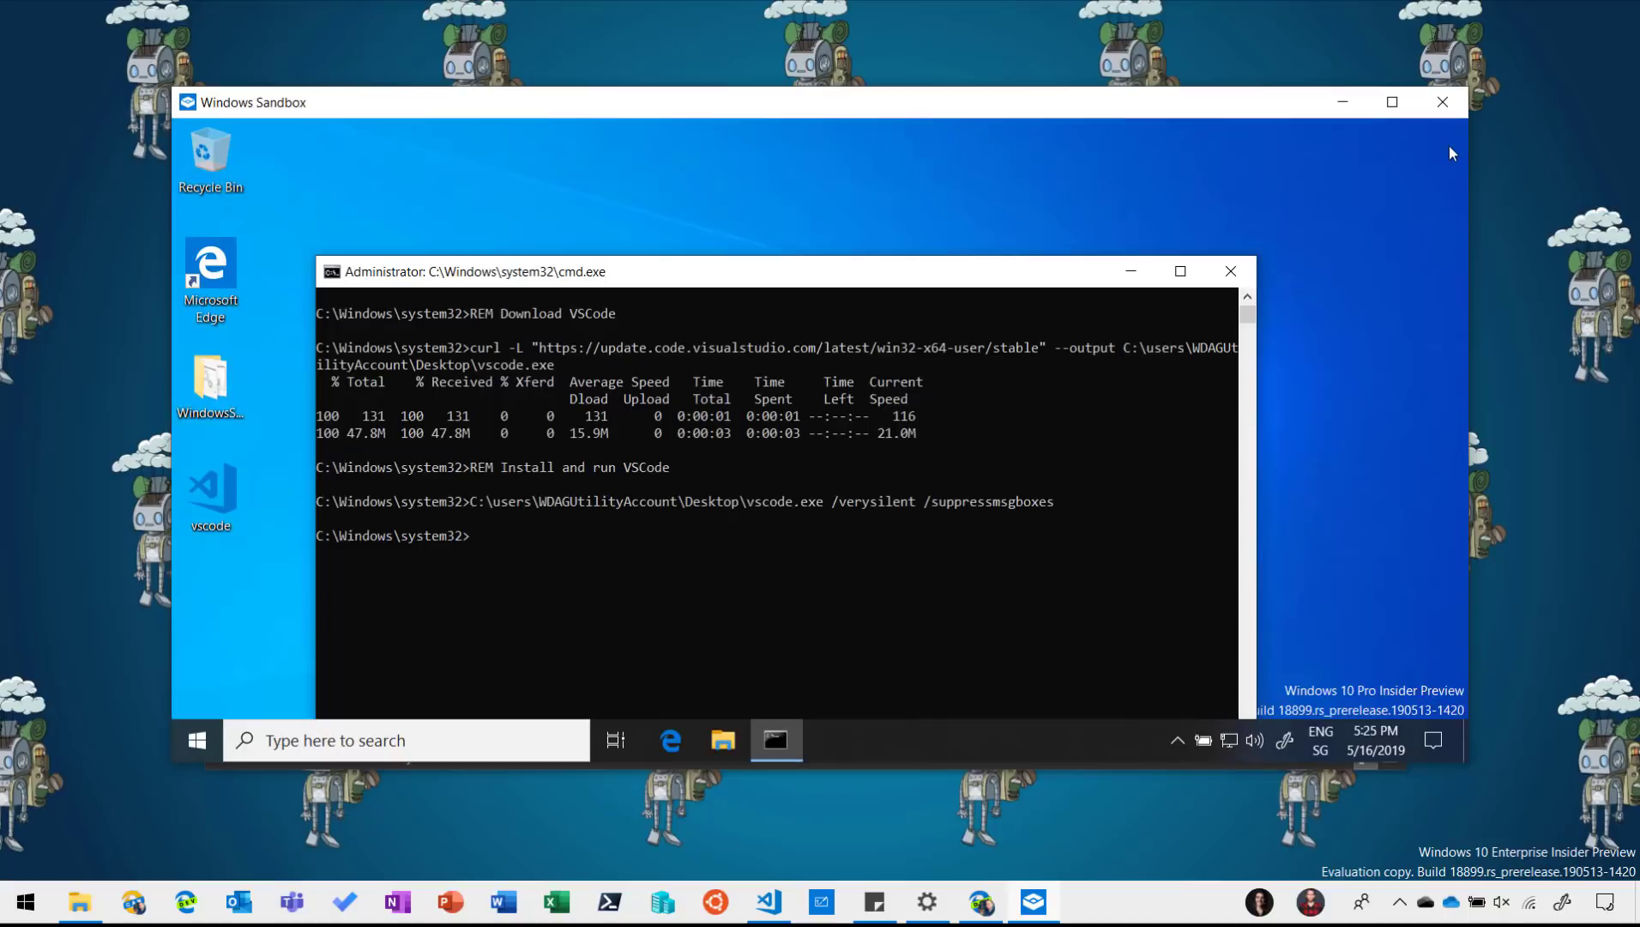
pyautogui.click(1231, 271)
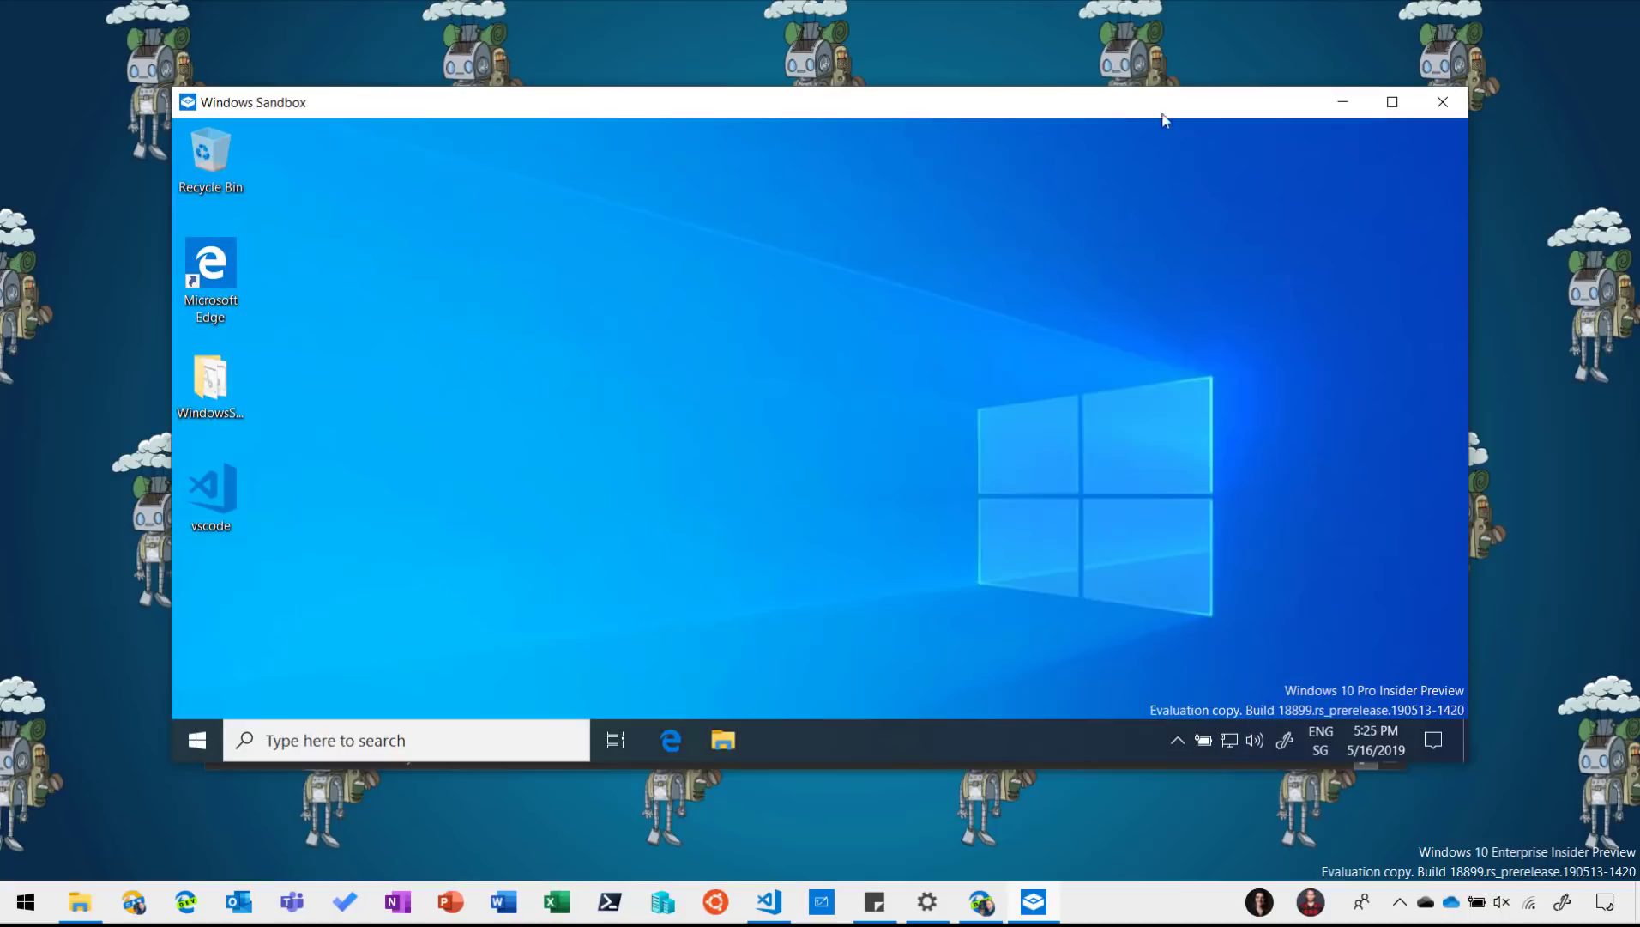
pyautogui.moveTo(1140, 112)
pyautogui.mouseDown()
pyautogui.moveTo(1135, 80)
pyautogui.moveTo(1138, 134)
pyautogui.mouseUp()
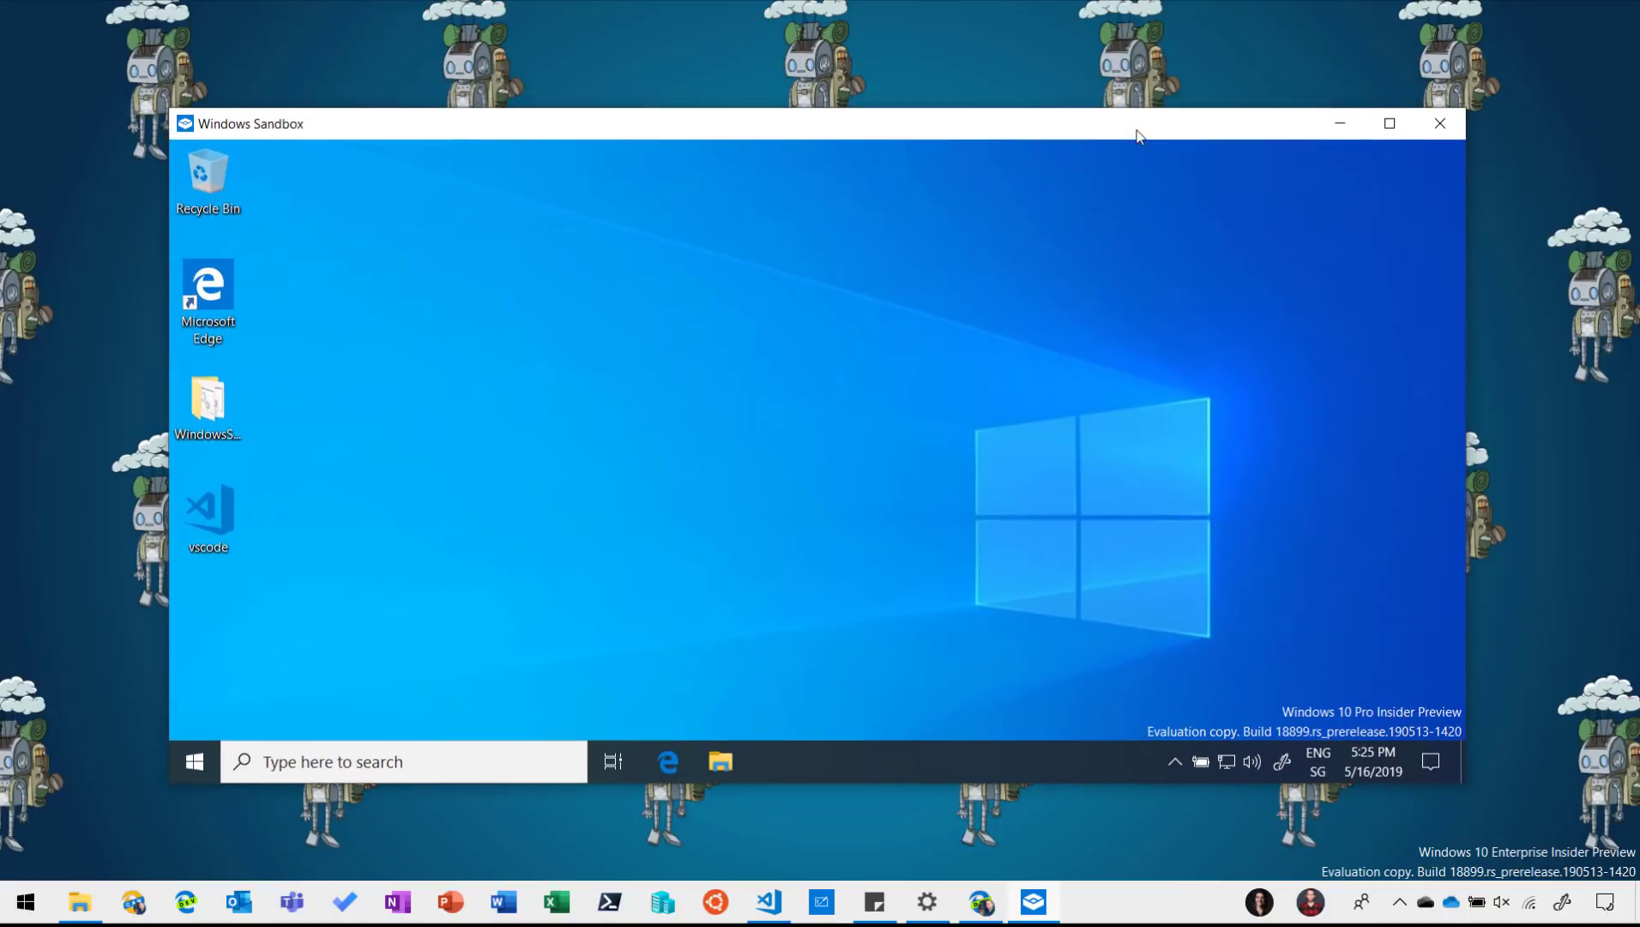